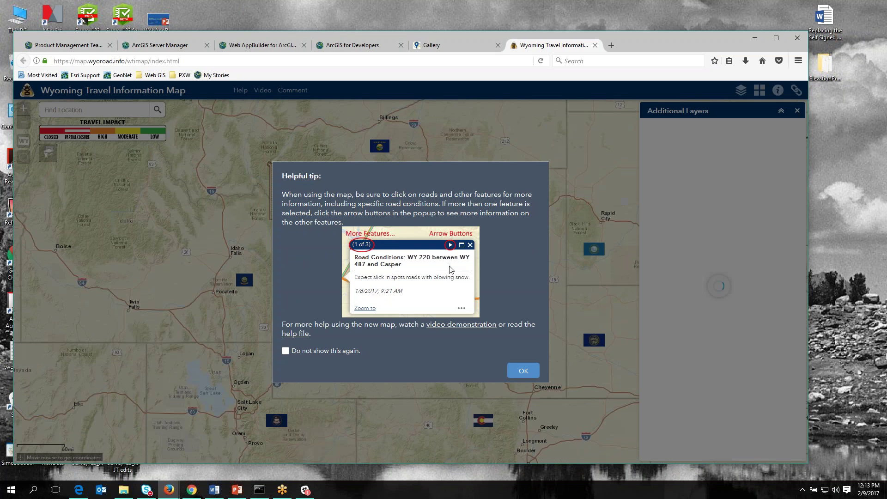
Step: Dismiss the helpful tip with "Do not show this again" enabled and bring the roads of southern Wyoming into view
{"action": "left_click", "coordinate": [286, 351]}
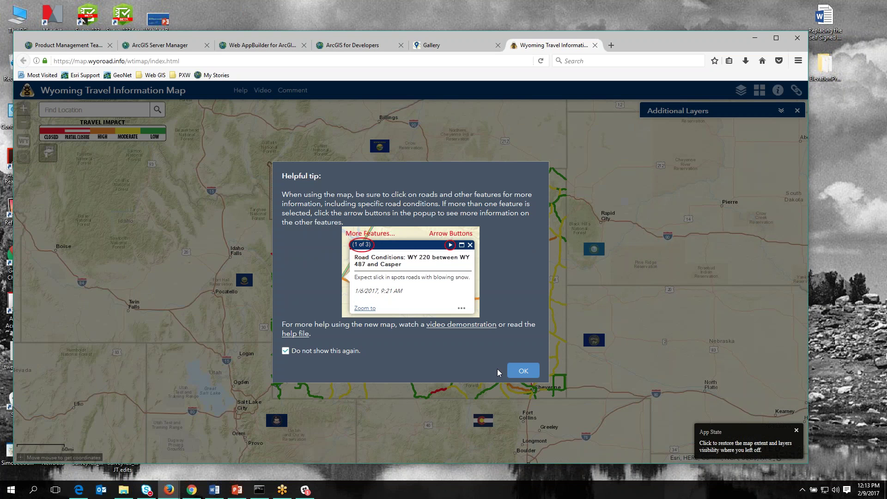
{"action": "left_click", "coordinate": [522, 373]}
{"action": "scroll", "coordinate": [462, 312], "scroll_direction": "up", "scroll_amount": 1}
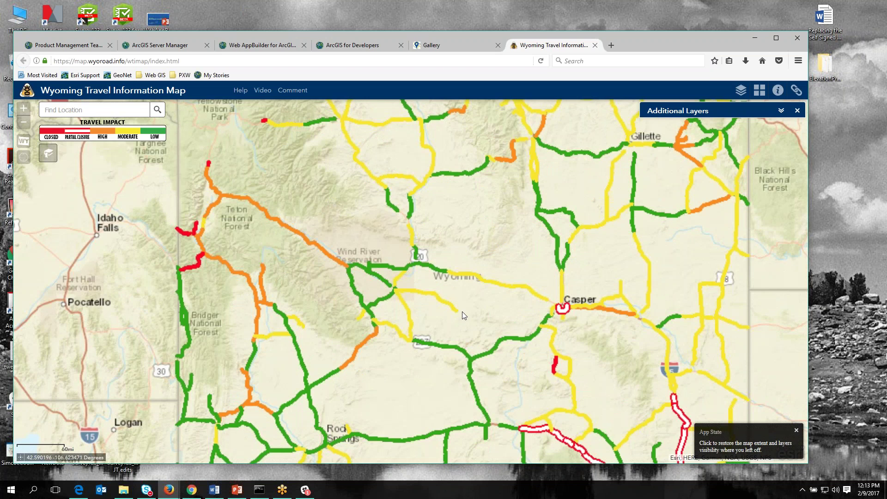
{"action": "left_click_drag", "start_coordinate": [520, 322], "coordinate": [407, 218]}
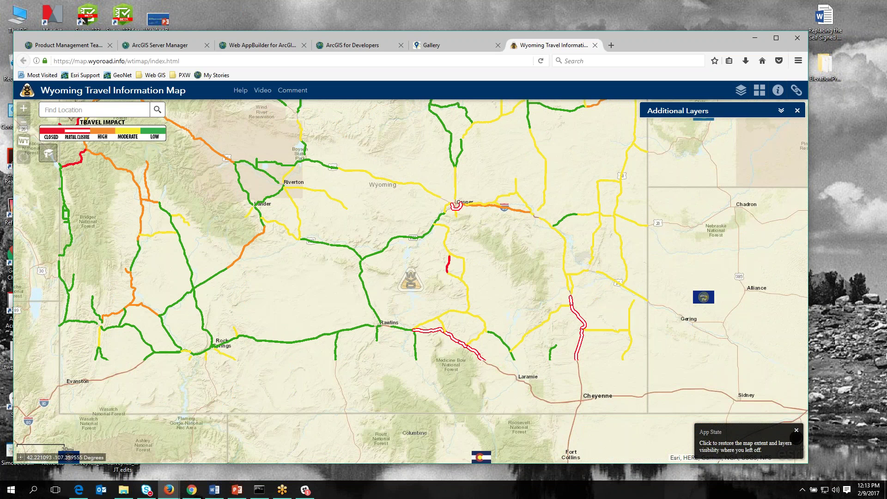
Step: Turn on the Incidents layer and expand the legends of Incidents and of the Road Conditions impact levels
{"action": "left_click", "coordinate": [781, 110]}
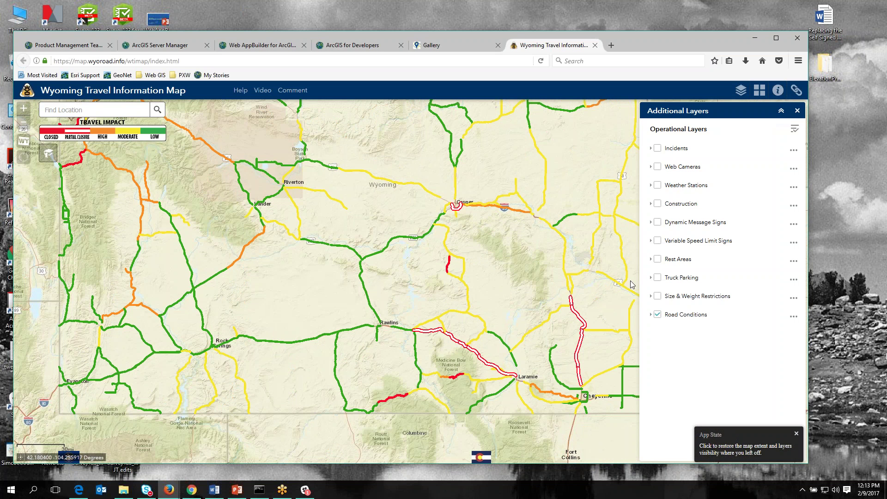
{"action": "left_click", "coordinate": [656, 149]}
{"action": "left_click", "coordinate": [651, 149]}
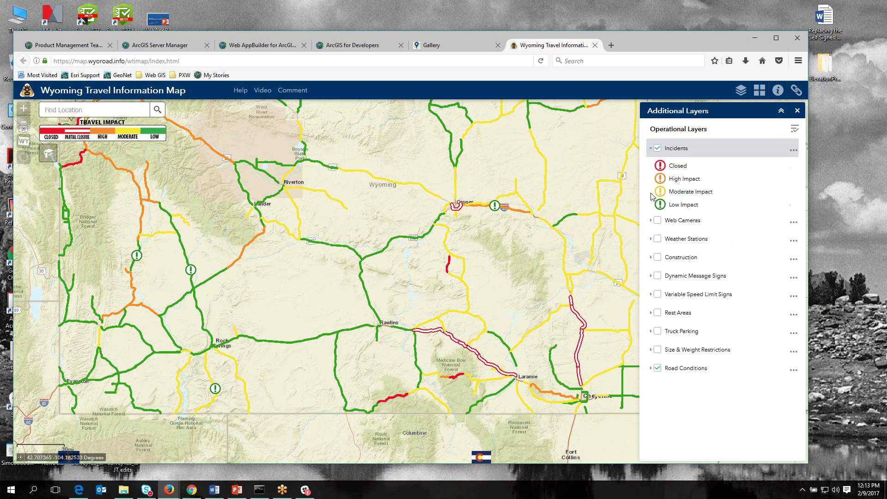
{"action": "left_click", "coordinate": [651, 369]}
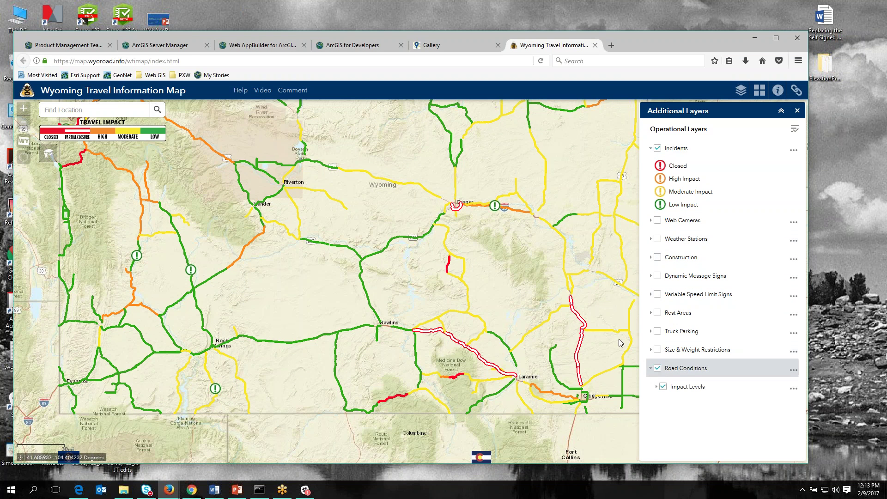
{"action": "left_click", "coordinate": [656, 387]}
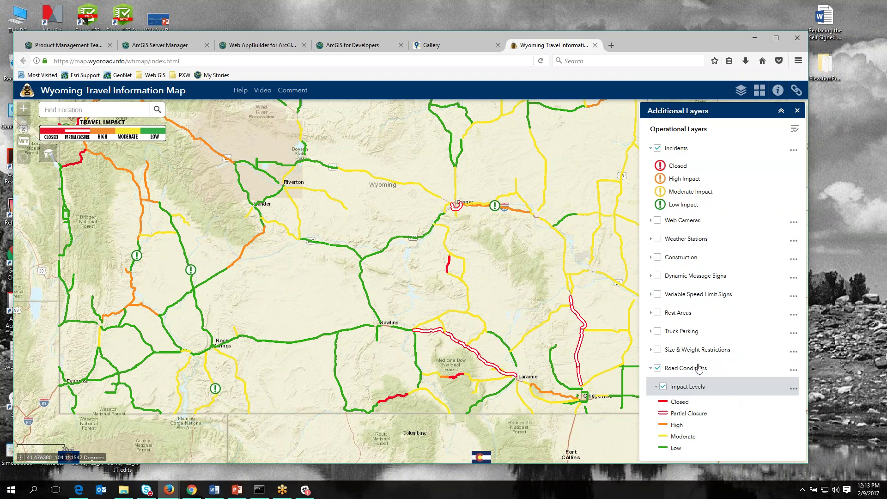
Step: Return to the Gallery page, load the bookmarked WAB Live Sites Showcase and highlight its web address
{"action": "left_click", "coordinate": [455, 45]}
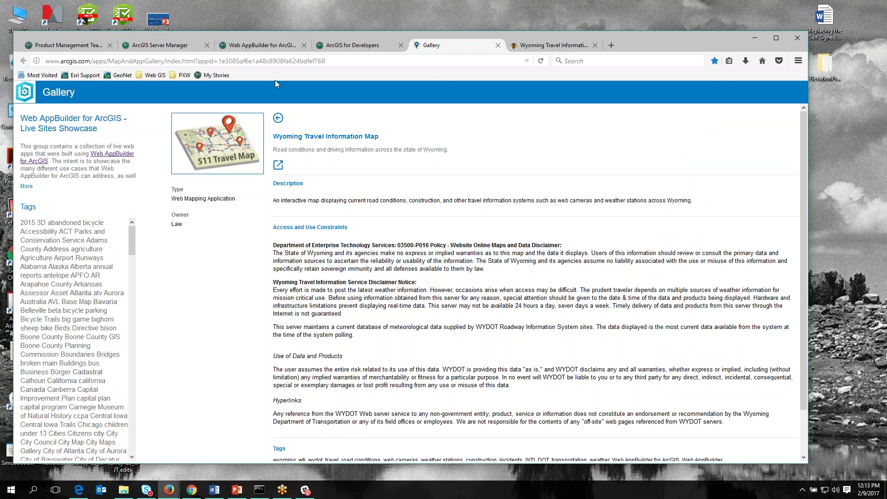
{"action": "left_click", "coordinate": [729, 61]}
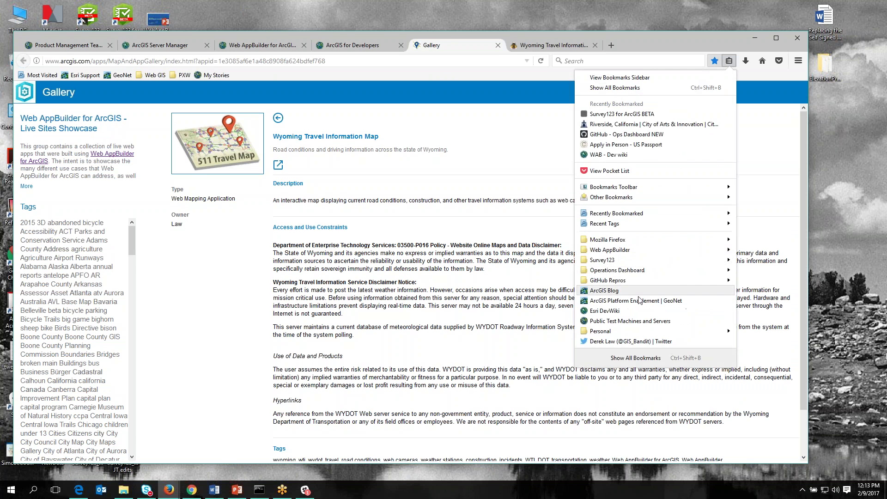
{"action": "mouse_move", "coordinate": [636, 250]}
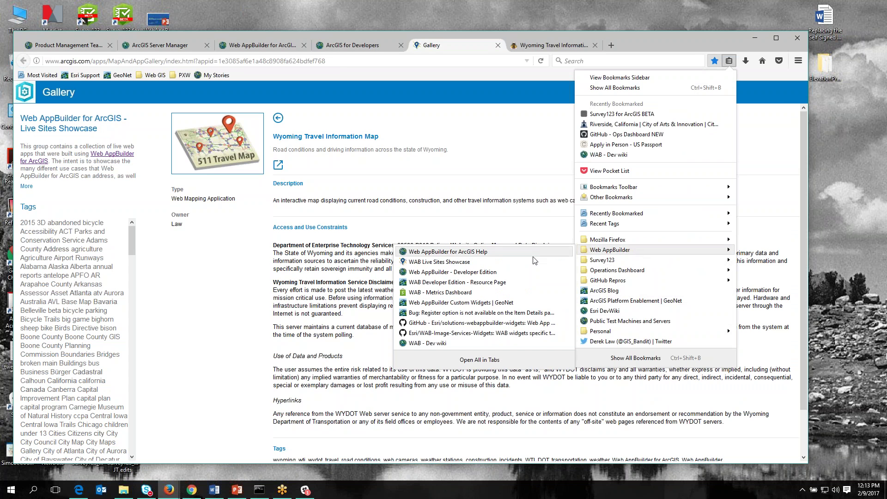
{"action": "left_click", "coordinate": [416, 254]}
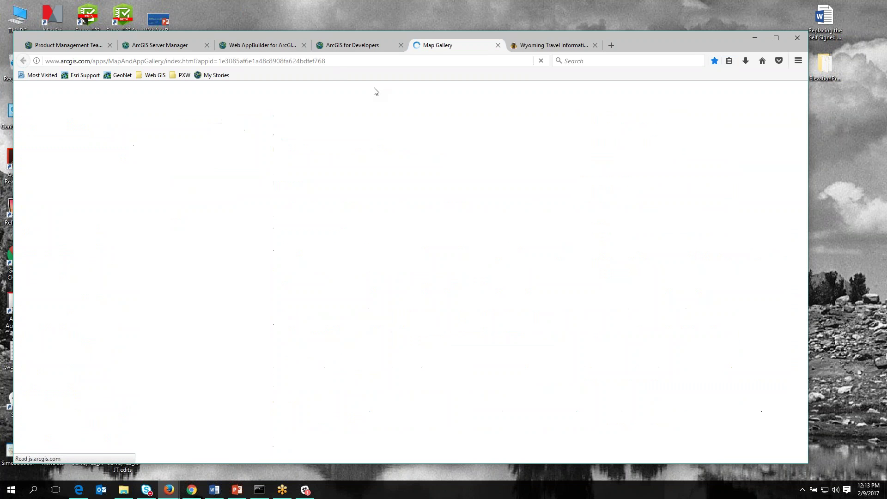
{"action": "left_click", "coordinate": [332, 60]}
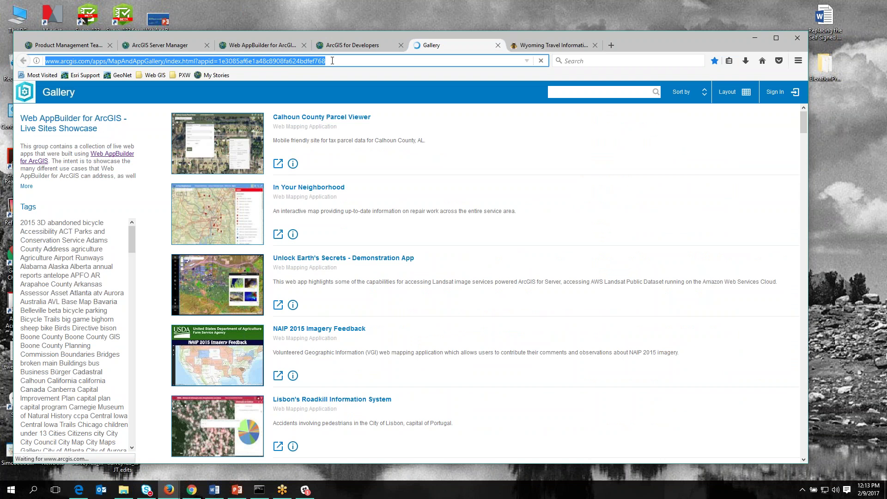
{"action": "left_click", "coordinate": [874, 434]}
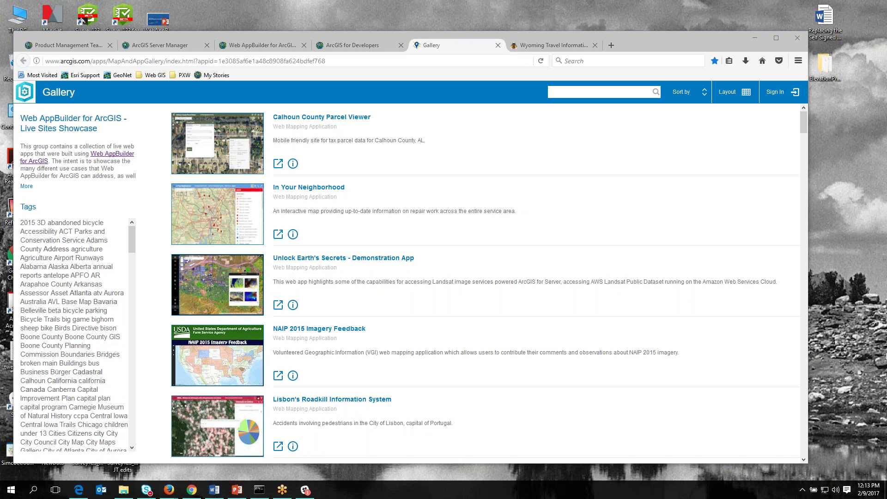
Step: Switch to the PowerPoint presentation and show the "Workflow for Creating a new App" slide
{"action": "left_click", "coordinate": [754, 38]}
{"action": "left_click", "coordinate": [237, 490]}
{"action": "left_click", "coordinate": [883, 415]}
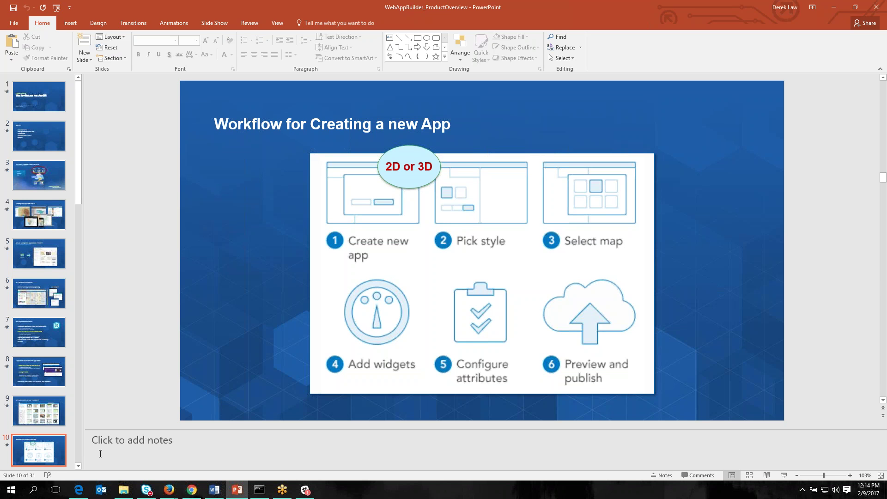
Step: Switch back to the Firefox window with the Product Management Team Portal and enlarge it to nearly fill the screen
{"action": "left_click", "coordinate": [837, 8]}
{"action": "mouse_move", "coordinate": [169, 489]}
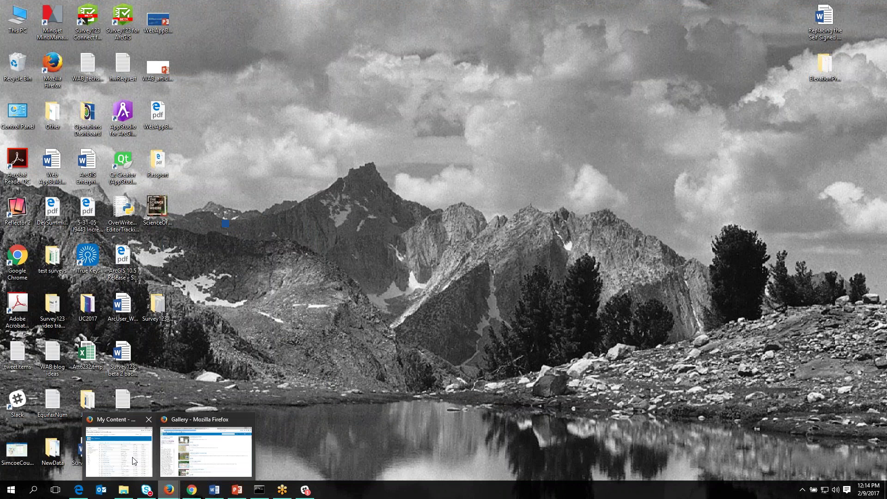
{"action": "left_click", "coordinate": [133, 460]}
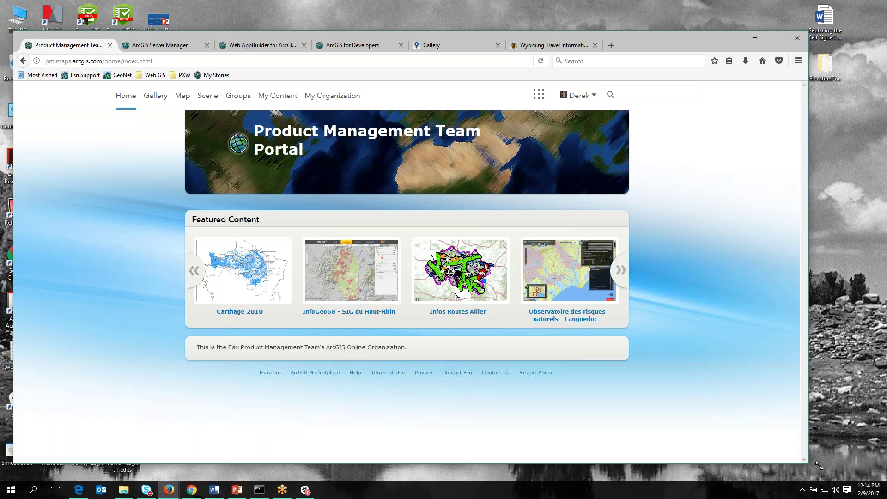
{"action": "left_click_drag", "start_coordinate": [807, 463], "coordinate": [881, 482]}
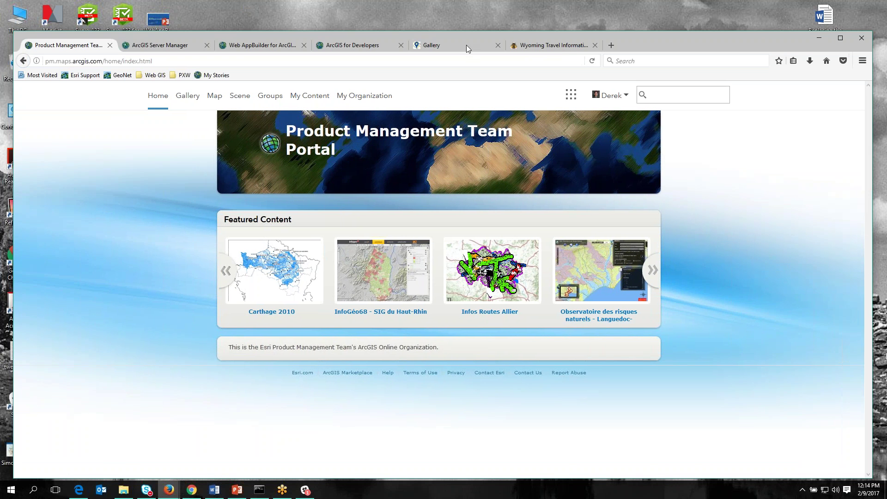
{"action": "left_click_drag", "start_coordinate": [399, 31], "coordinate": [395, 31]}
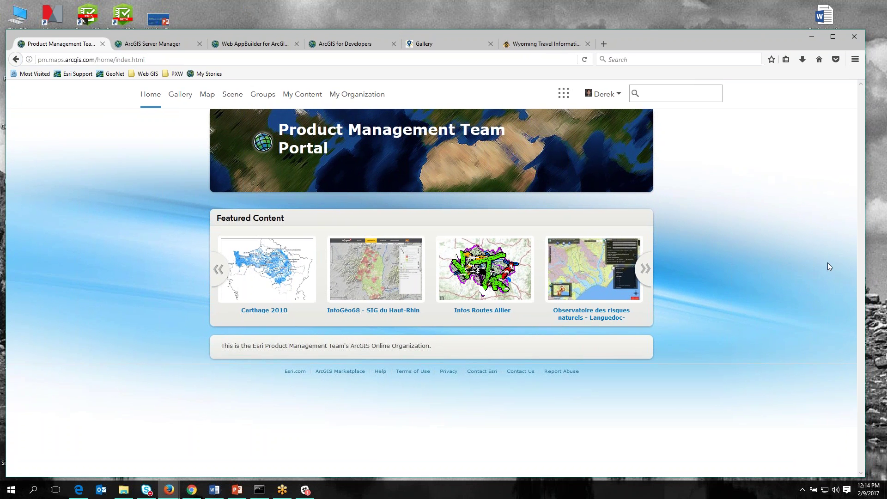
{"action": "left_click_drag", "start_coordinate": [870, 265], "coordinate": [884, 264]}
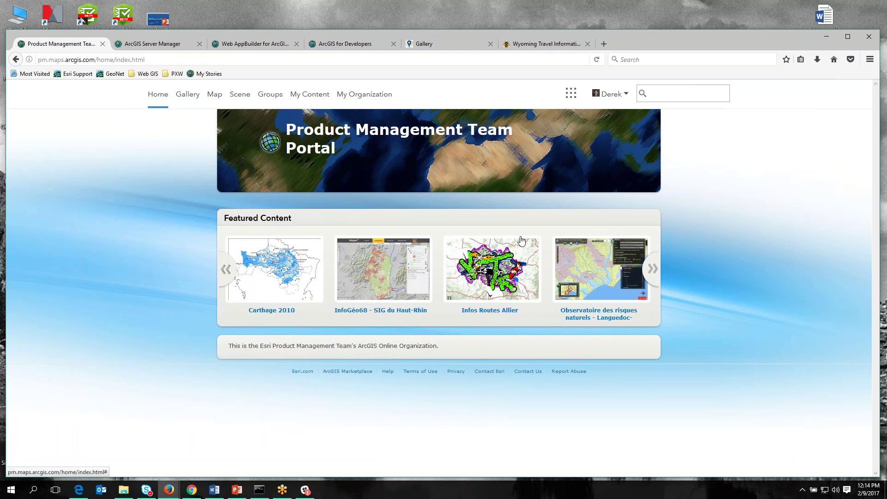
Step: Open the portal's map viewer, browse the layers available in My Organization and close the layer search without adding any
{"action": "left_click", "coordinate": [215, 101]}
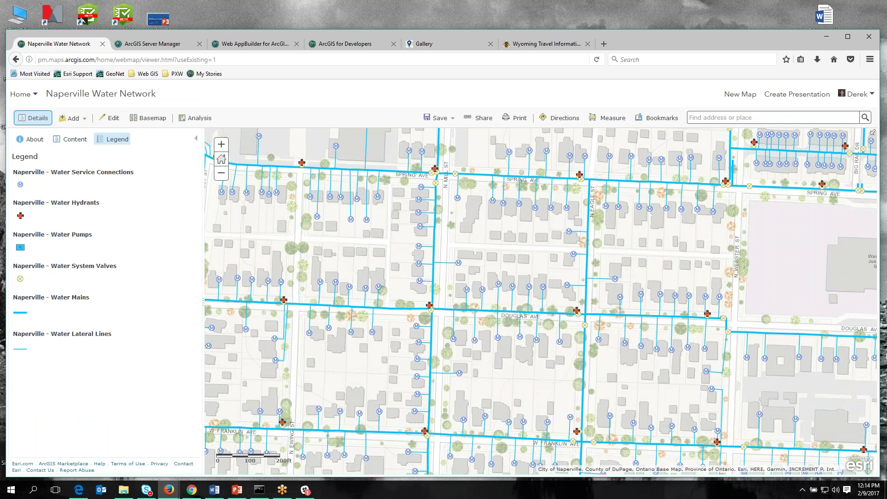
{"action": "left_click", "coordinate": [84, 122]}
{"action": "left_click", "coordinate": [86, 134]}
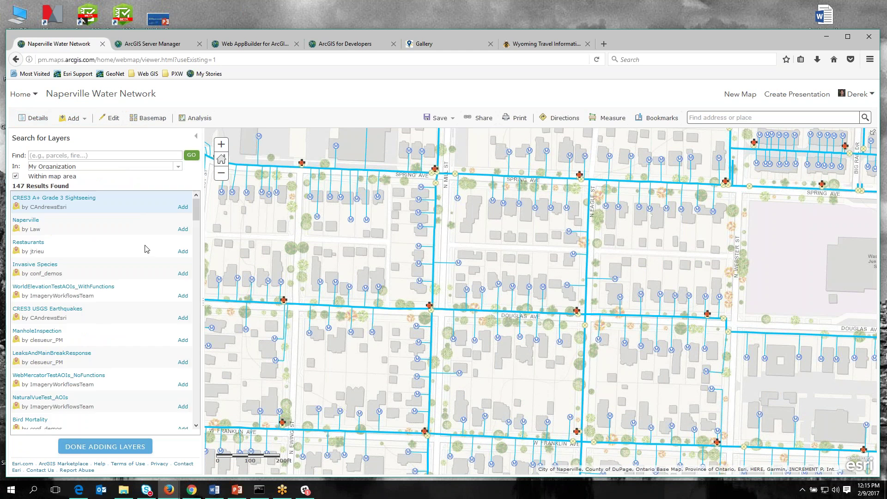
{"action": "left_click_drag", "start_coordinate": [196, 210], "coordinate": [194, 280]}
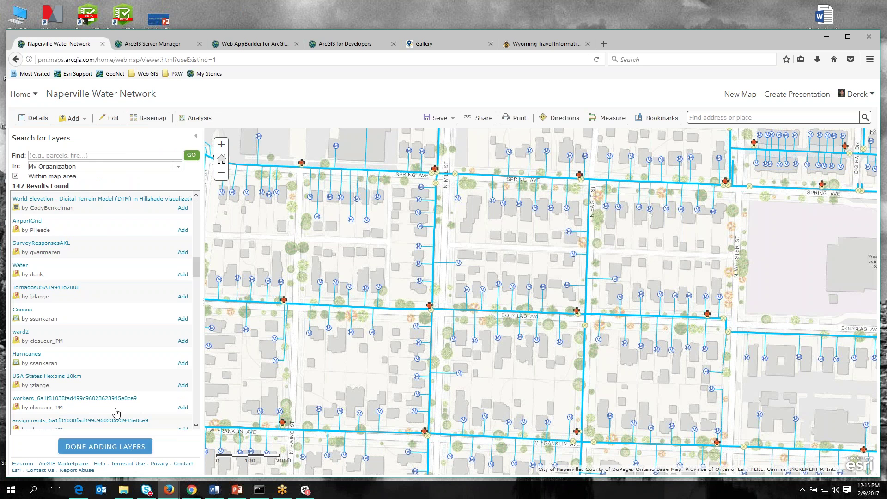
{"action": "left_click", "coordinate": [107, 446]}
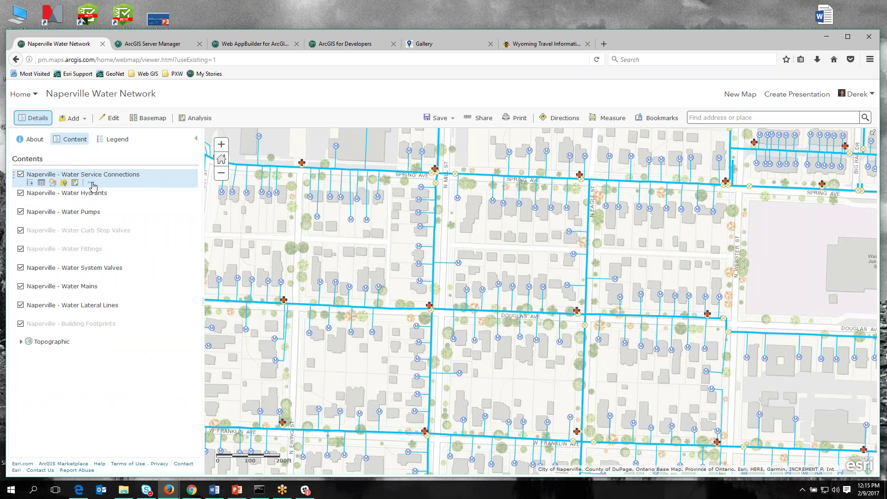
Step: Look over the additional options of the Water Service Connections layer and show the map's legend
{"action": "left_click", "coordinate": [92, 184]}
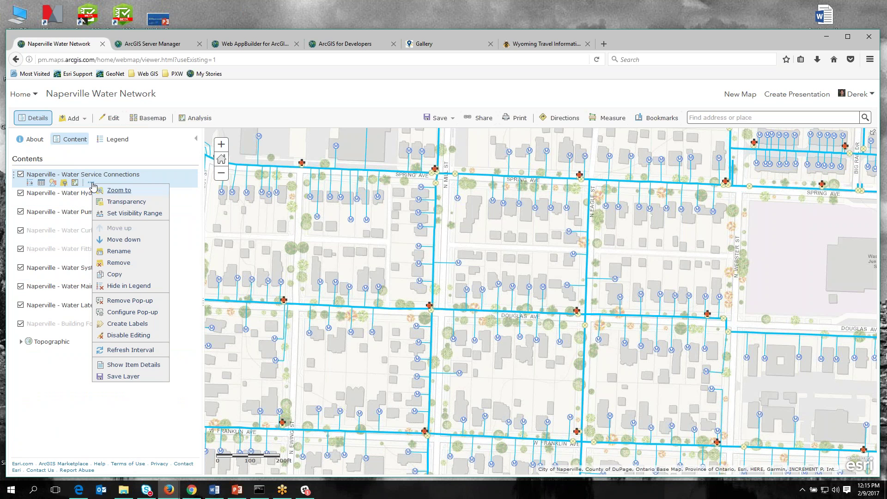
{"action": "left_click", "coordinate": [81, 375]}
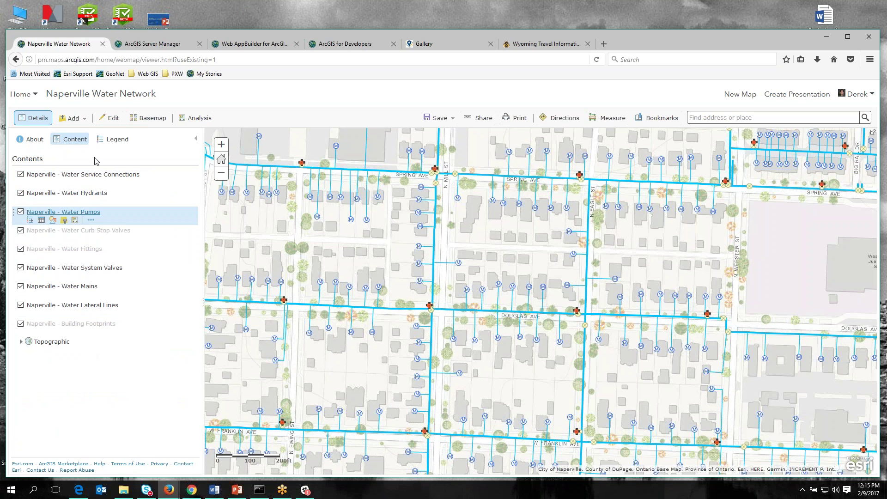
{"action": "left_click", "coordinate": [112, 140]}
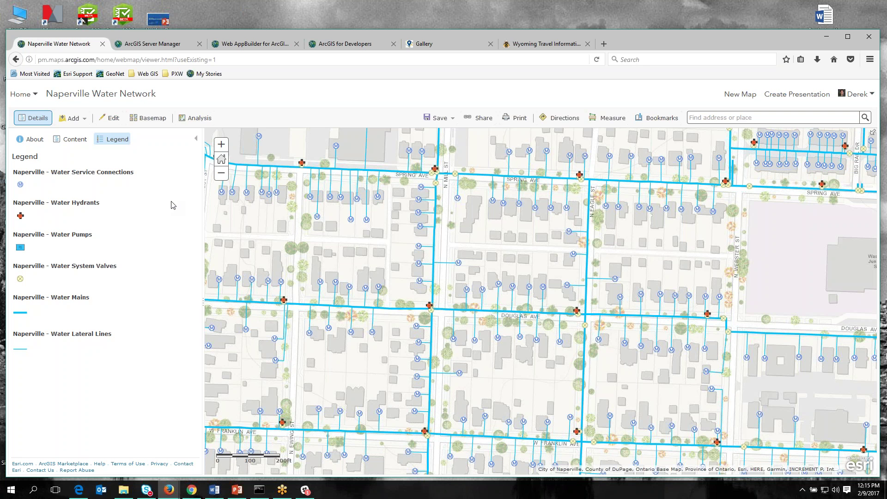
Step: Save the Naperville Water Network web map and highlight the map viewer's web address
{"action": "left_click", "coordinate": [445, 121]}
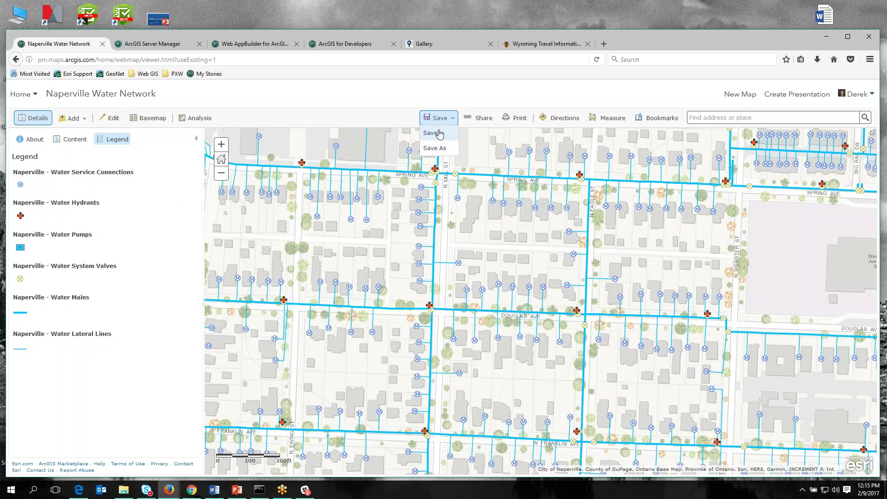
{"action": "left_click", "coordinate": [431, 133]}
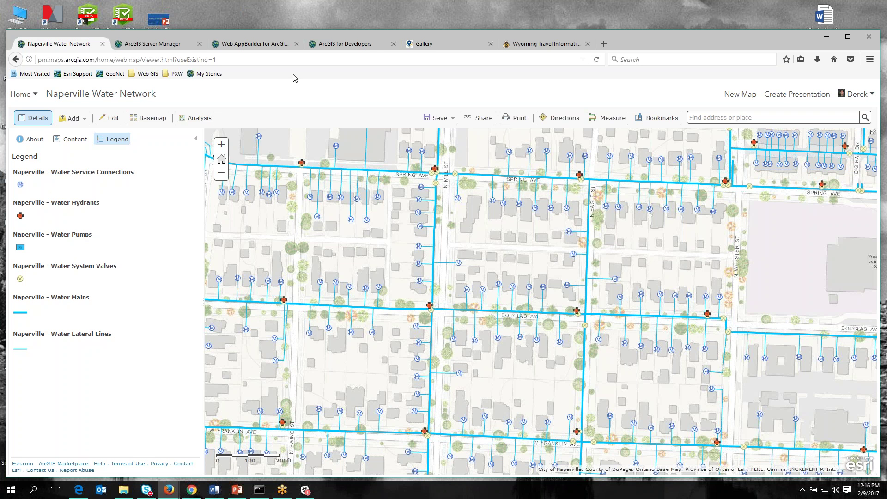
{"action": "left_click", "coordinate": [287, 60]}
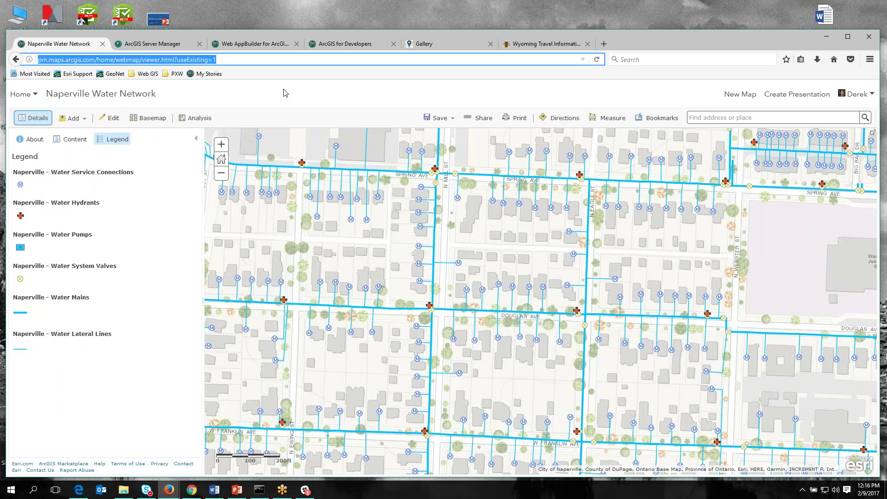
Step: Open the item details of the Naperville Water Network web map from My Content and highlight the page's web address
{"action": "left_click", "coordinate": [33, 94]}
{"action": "left_click", "coordinate": [33, 186]}
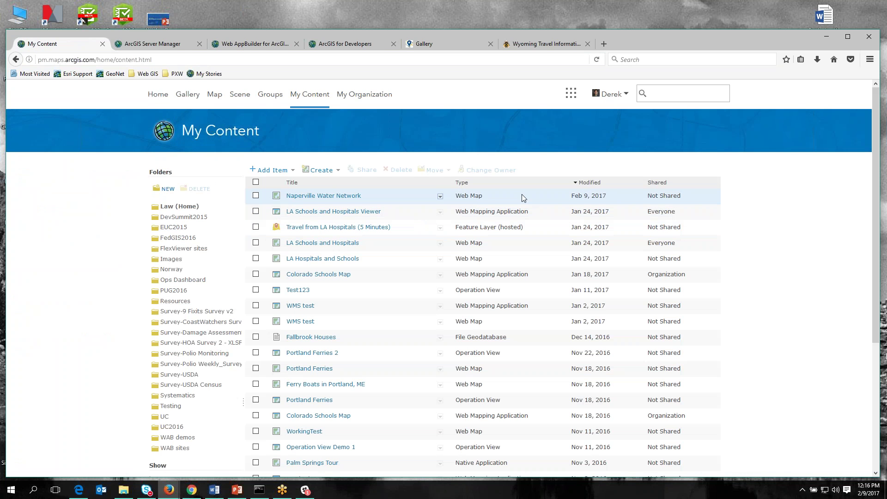
{"action": "left_click", "coordinate": [439, 197]}
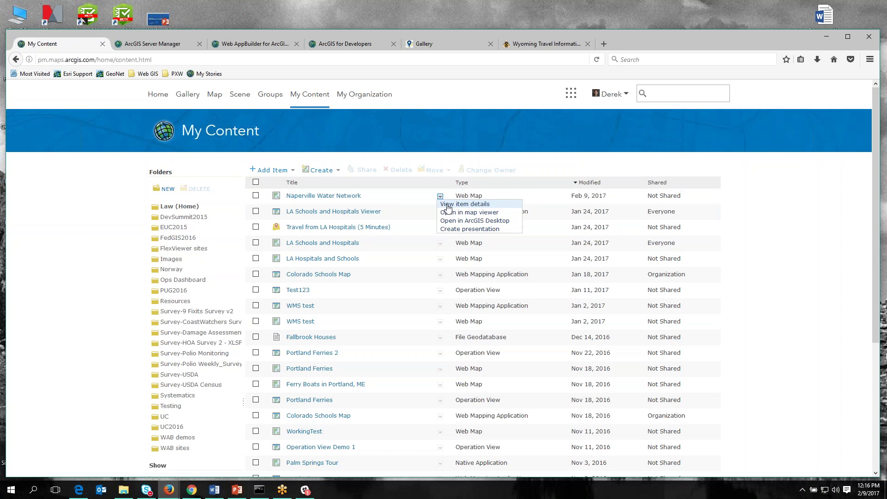
{"action": "left_click", "coordinate": [458, 204]}
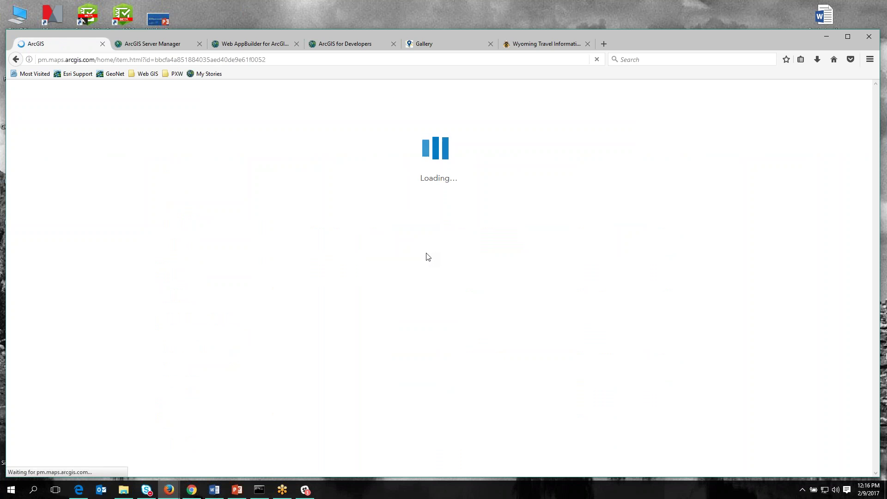
{"action": "key", "text": "ctrl+l"}
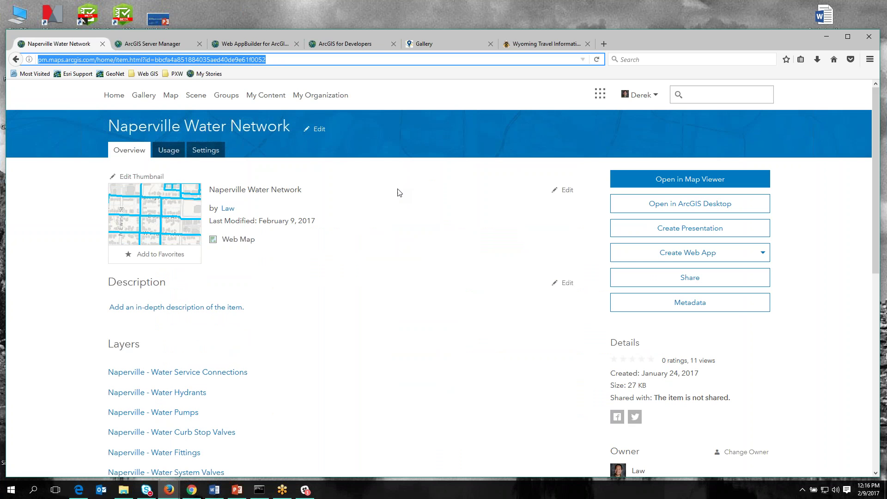
Step: Return to the Naperville Water Network map in the map viewer and share it with Everyone (public)
{"action": "left_click", "coordinate": [171, 96]}
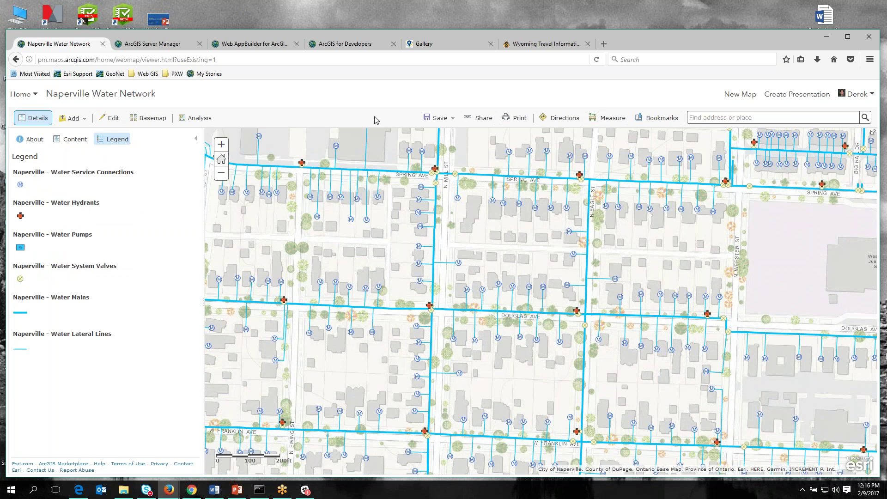
{"action": "left_click", "coordinate": [478, 123]}
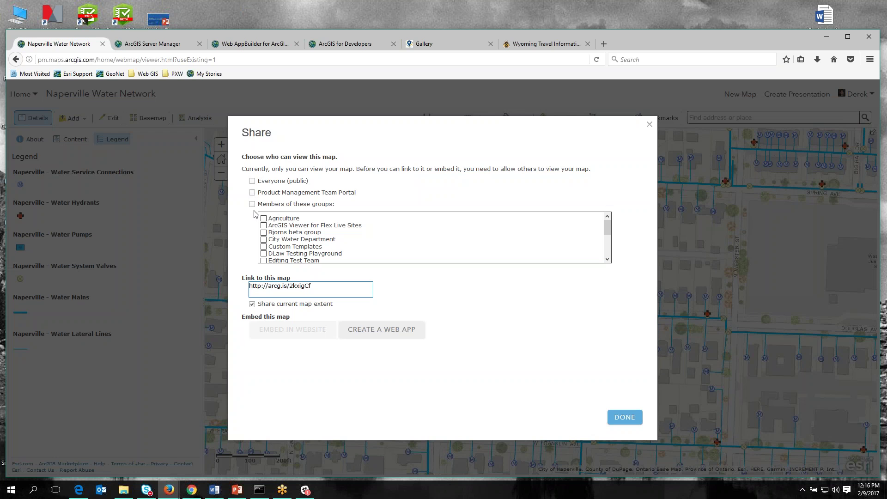
{"action": "left_click", "coordinate": [253, 184]}
Step: Start creating a web app from the shared map and browse the available configurable app templates
{"action": "left_click", "coordinate": [374, 338]}
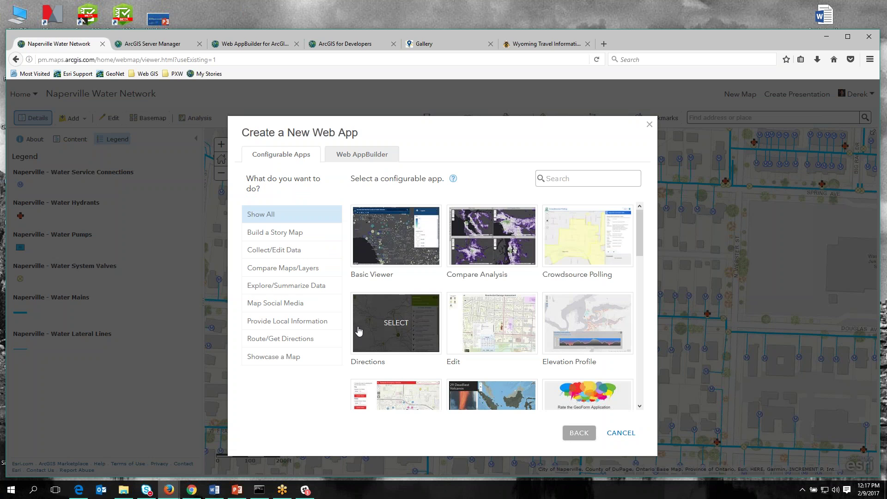
{"action": "left_click_drag", "start_coordinate": [639, 245], "coordinate": [638, 319]}
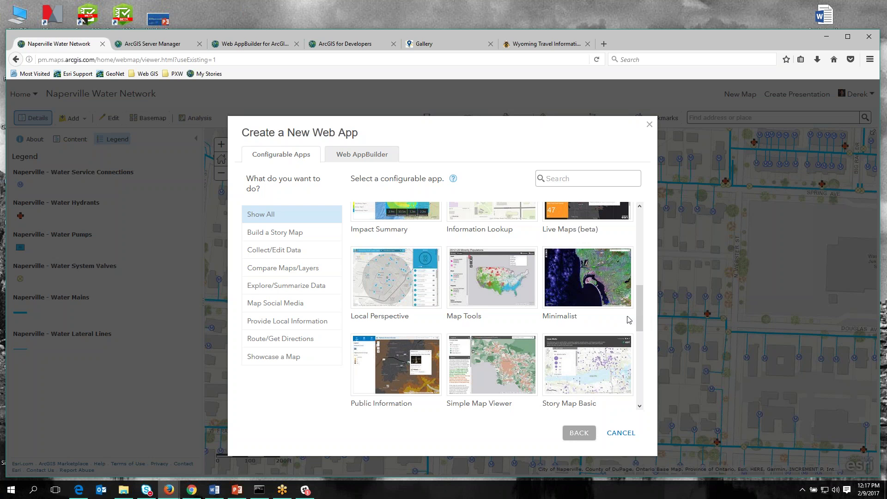
{"action": "mouse_move", "coordinate": [516, 303]}
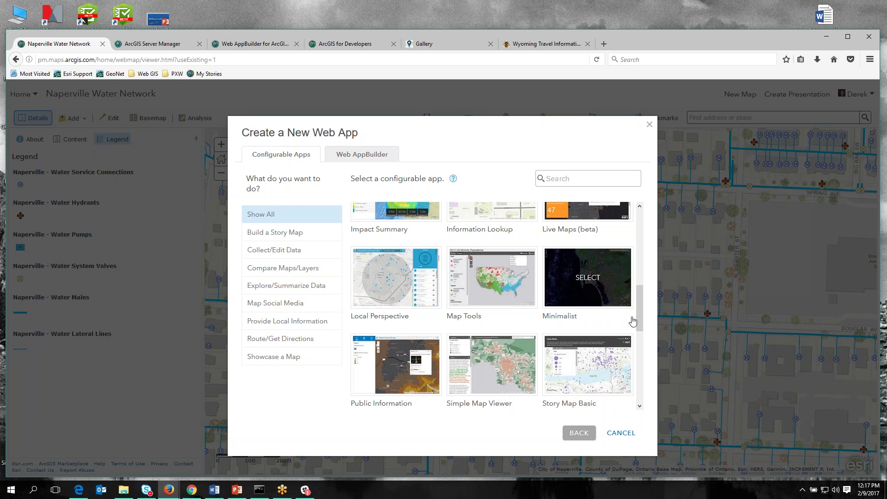
{"action": "left_click_drag", "start_coordinate": [637, 314], "coordinate": [644, 232]}
{"action": "mouse_move", "coordinate": [613, 245]}
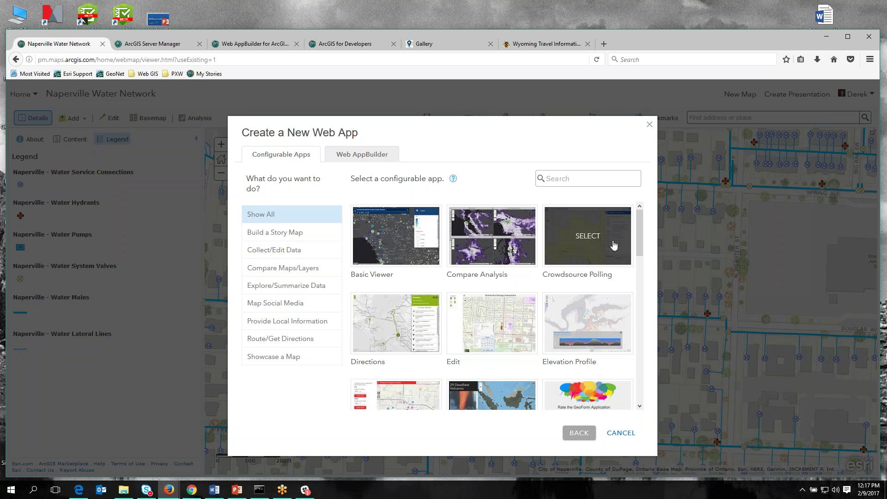
Step: Create a Web AppBuilder app with "Naperville Water Network App Viewer" as both its title and summary
{"action": "left_click", "coordinate": [361, 158]}
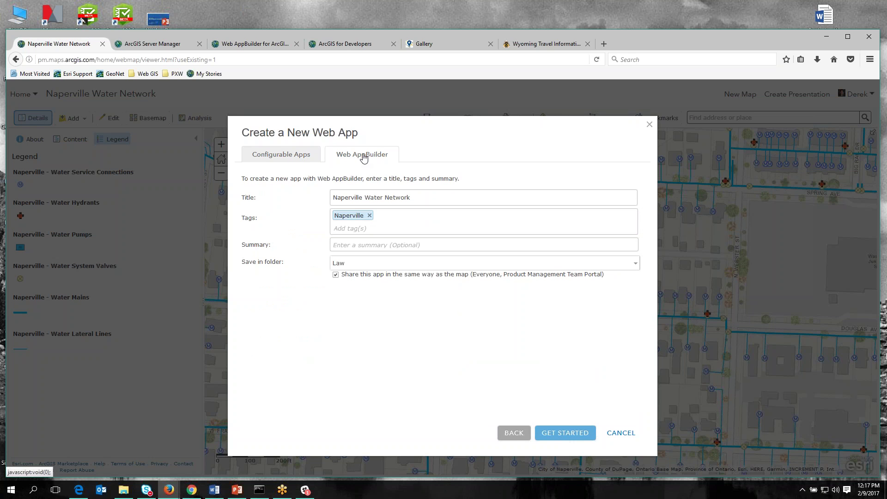
{"action": "left_click", "coordinate": [428, 196]}
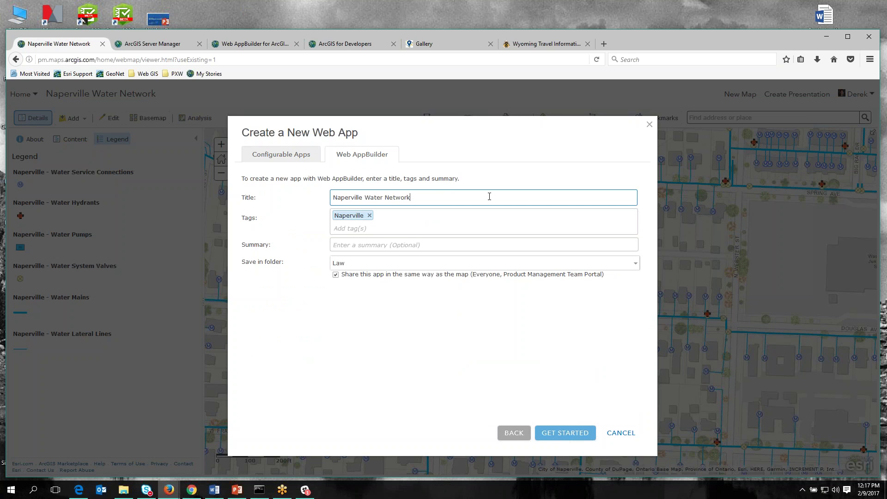
{"action": "type", "text": "App Viewer"}
{"action": "left_click_drag", "start_coordinate": [483, 198], "coordinate": [272, 185]}
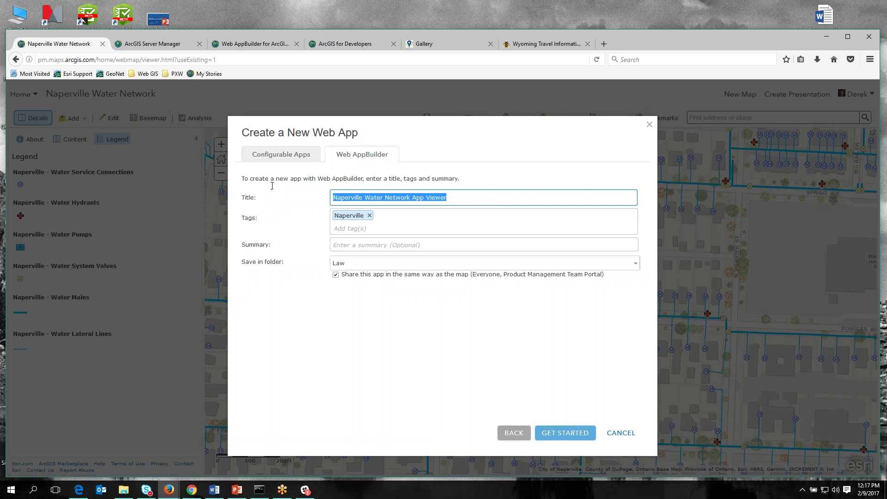
{"action": "key", "text": "ctrl+c"}
{"action": "left_click", "coordinate": [362, 245]}
{"action": "key", "text": "ctrl+v"}
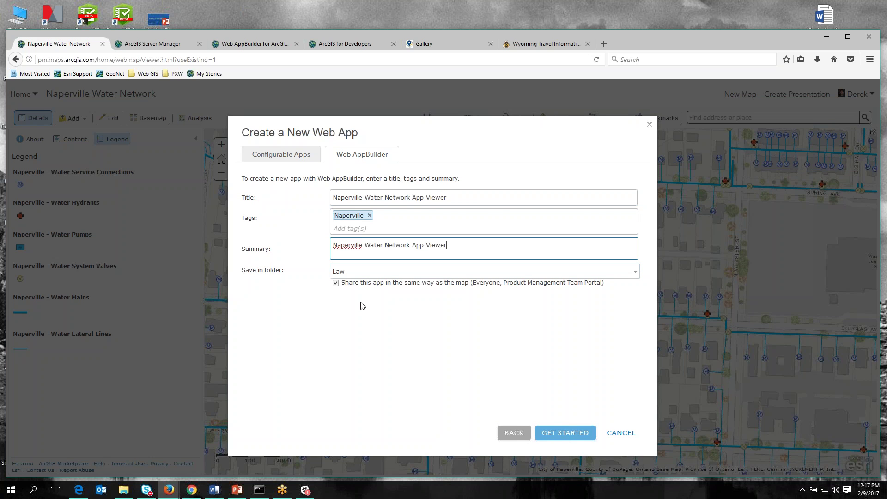
{"action": "left_click", "coordinate": [569, 434]}
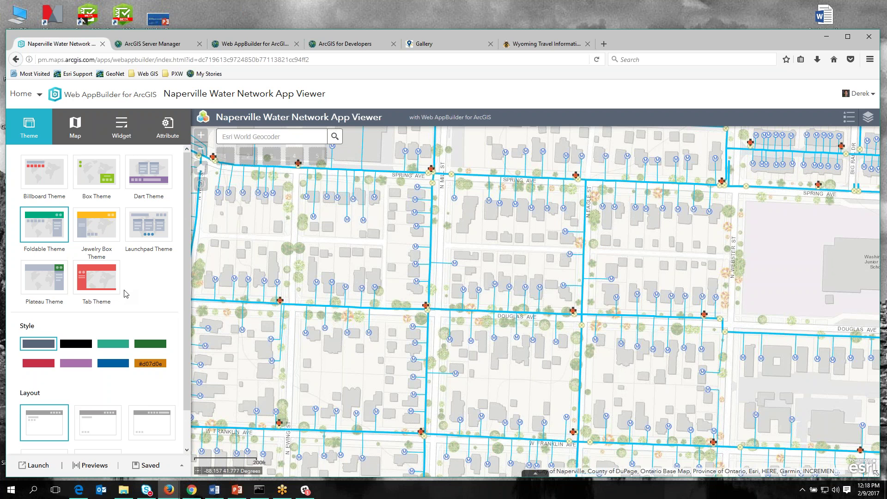
Step: Try the Plateau Theme, then the Tab Theme with the light blue, green and custom #aa9b2a styles
{"action": "left_click", "coordinate": [47, 279]}
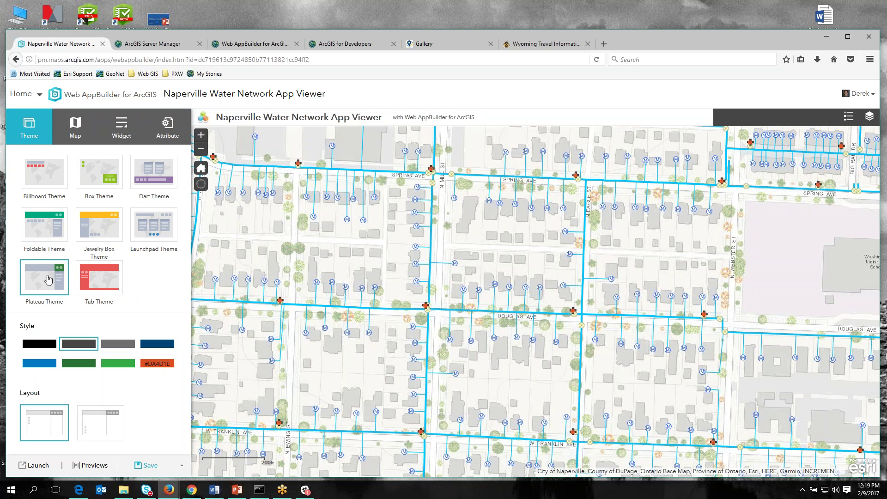
{"action": "left_click", "coordinate": [99, 277]}
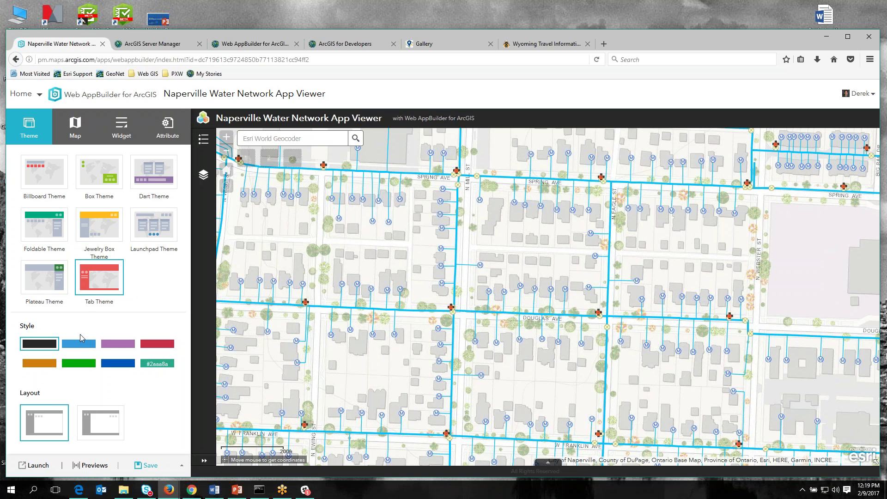
{"action": "left_click", "coordinate": [83, 347]}
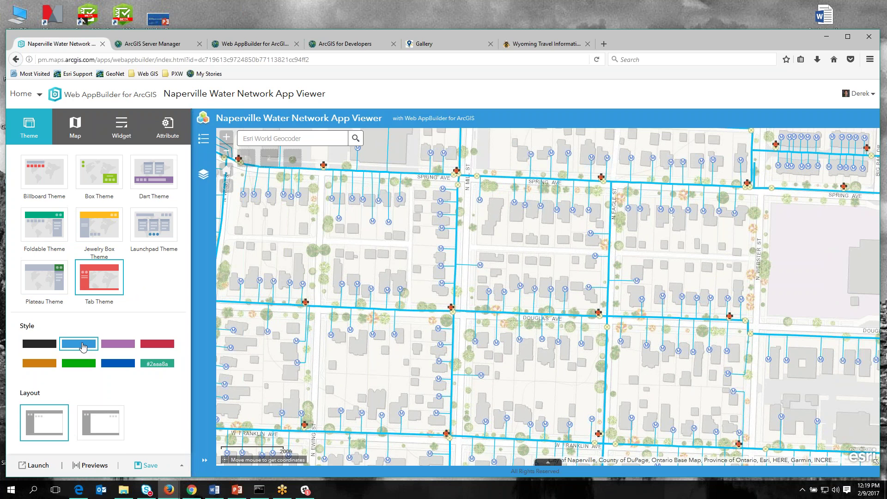
{"action": "left_click", "coordinate": [85, 365]}
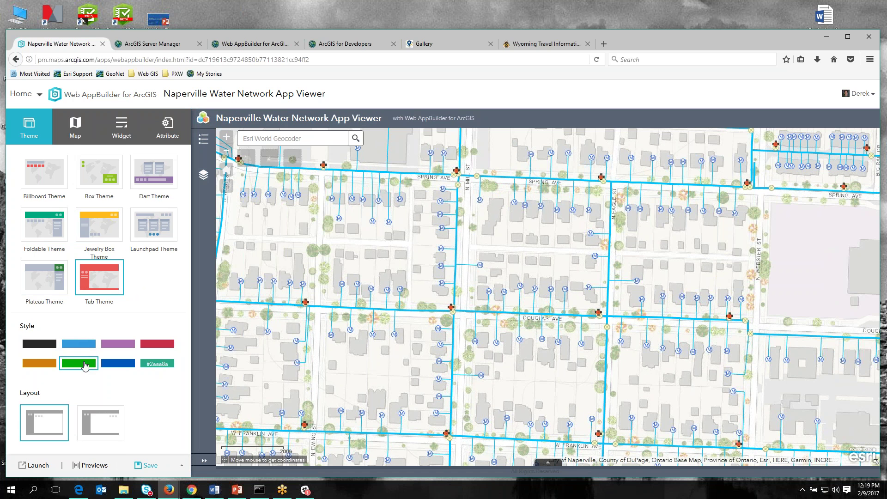
{"action": "left_click", "coordinate": [159, 366]}
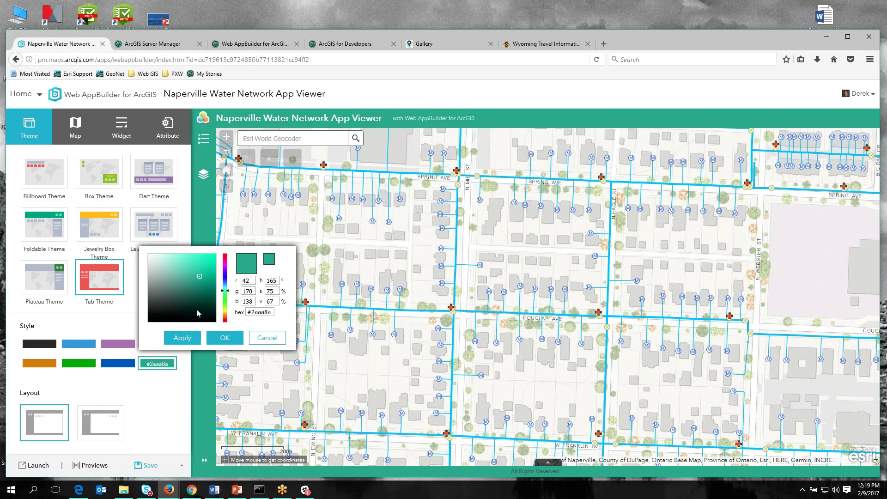
{"action": "left_click", "coordinate": [225, 313]}
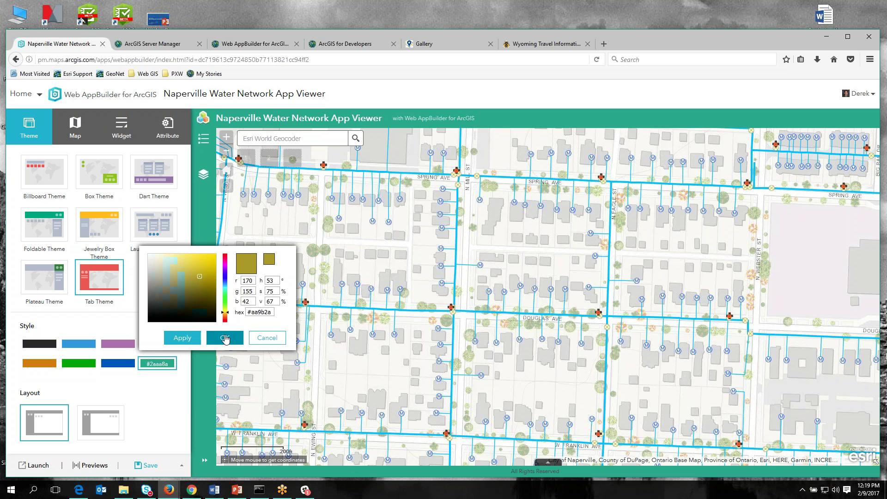
{"action": "left_click", "coordinate": [225, 338]}
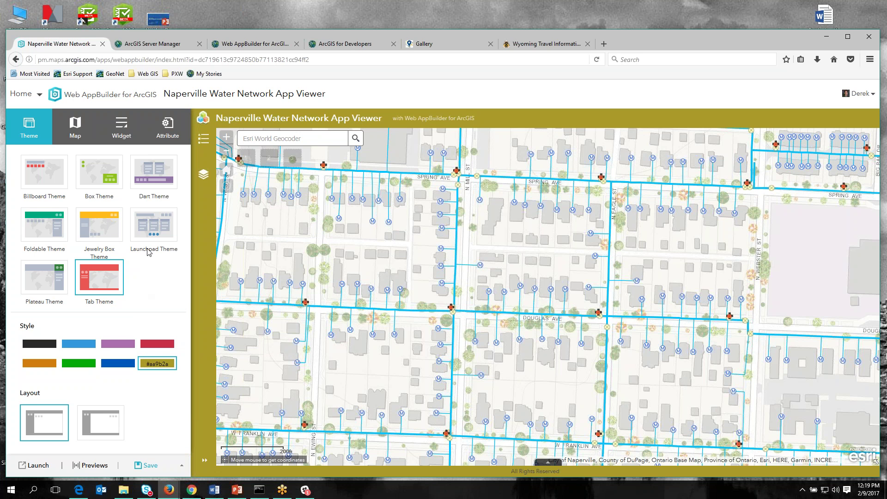
Step: Try the Launchpad Theme, then the Dart Theme with the red style
{"action": "left_click", "coordinate": [149, 231]}
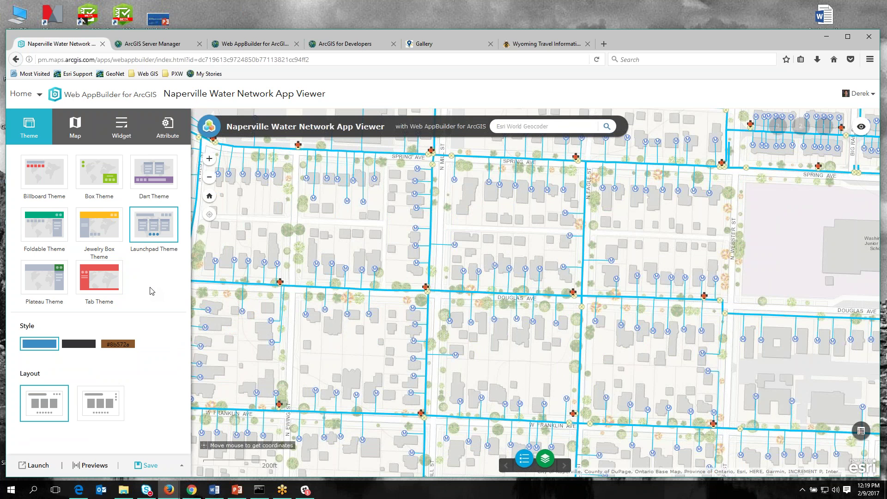
{"action": "left_click", "coordinate": [154, 178]}
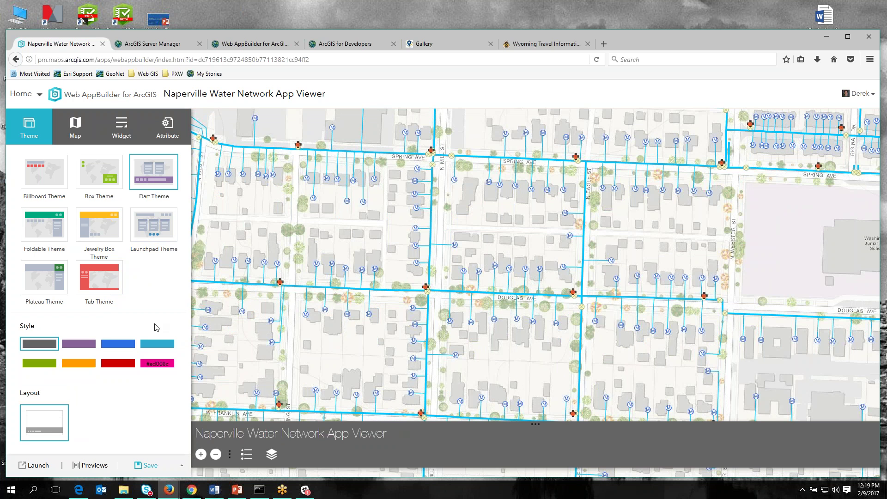
{"action": "left_click", "coordinate": [123, 368]}
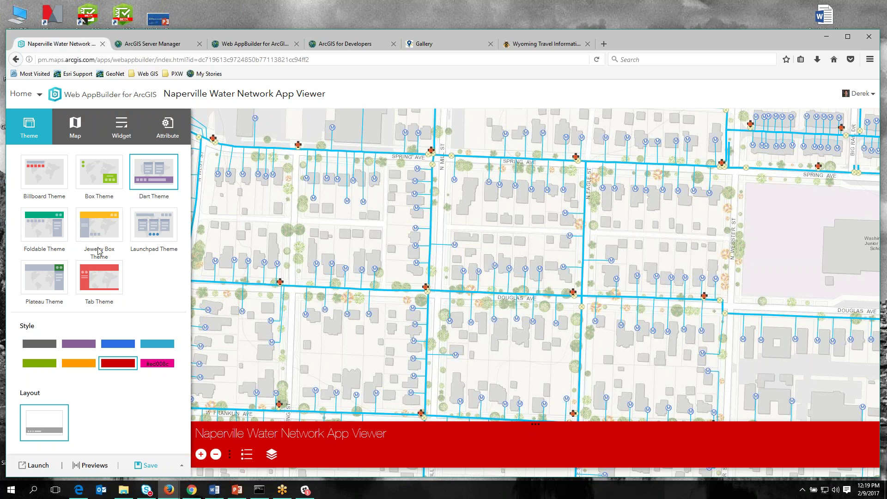
Step: Apply the Foldable Theme with the dark blue style to the app
{"action": "left_click", "coordinate": [36, 232]}
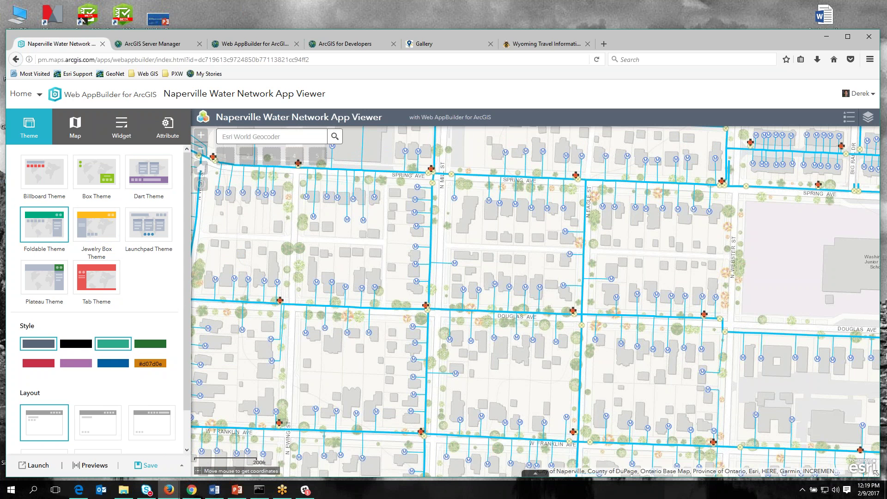
{"action": "left_click", "coordinate": [106, 365]}
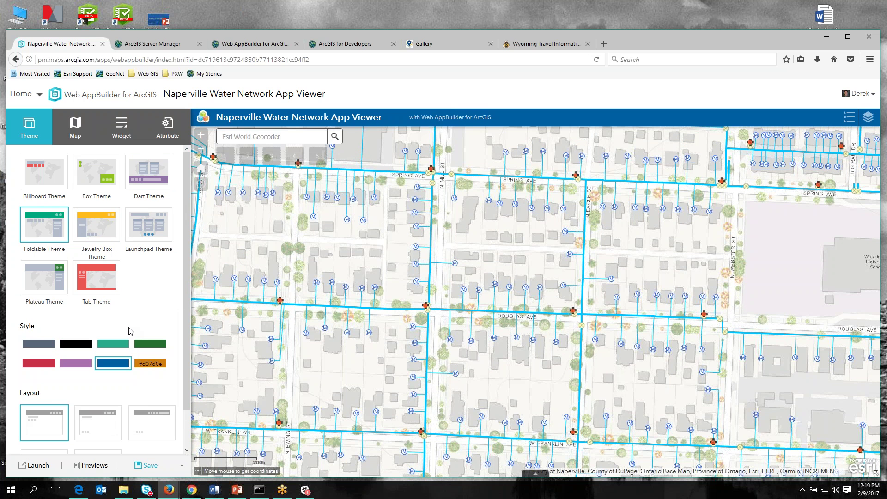
Step: Replace the app's logo with the WaterTap image from the Icons folder on the Data (E:) drive
{"action": "left_click", "coordinate": [166, 129]}
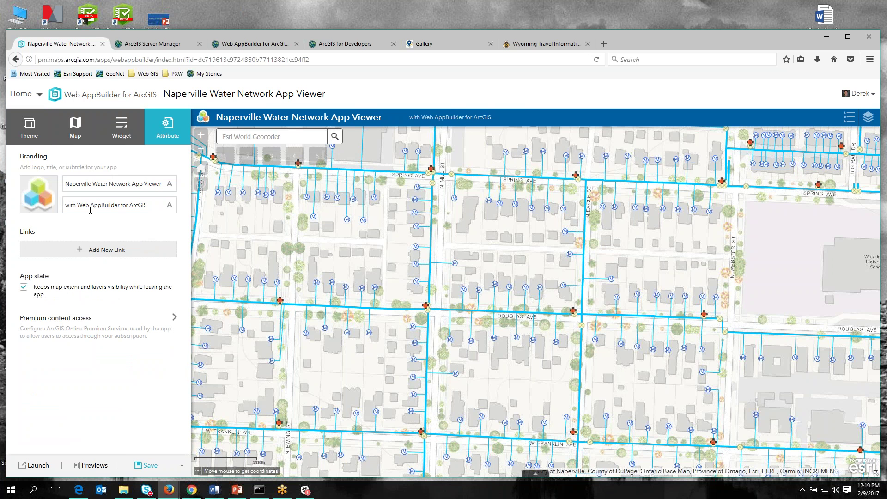
{"action": "mouse_move", "coordinate": [40, 200]}
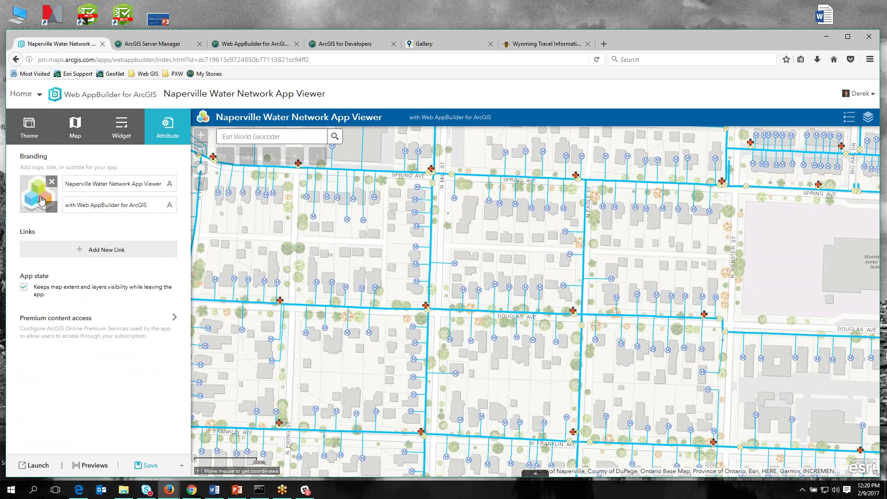
{"action": "left_click", "coordinate": [41, 199]}
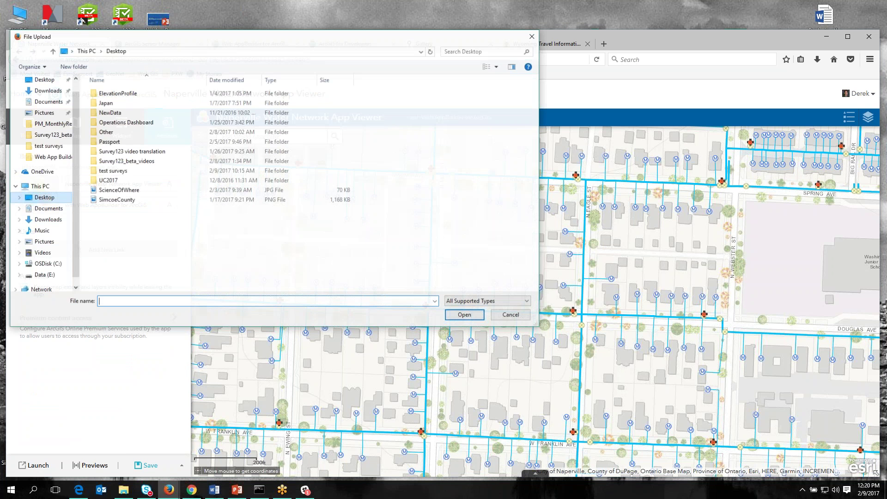
{"action": "left_click", "coordinate": [43, 276]}
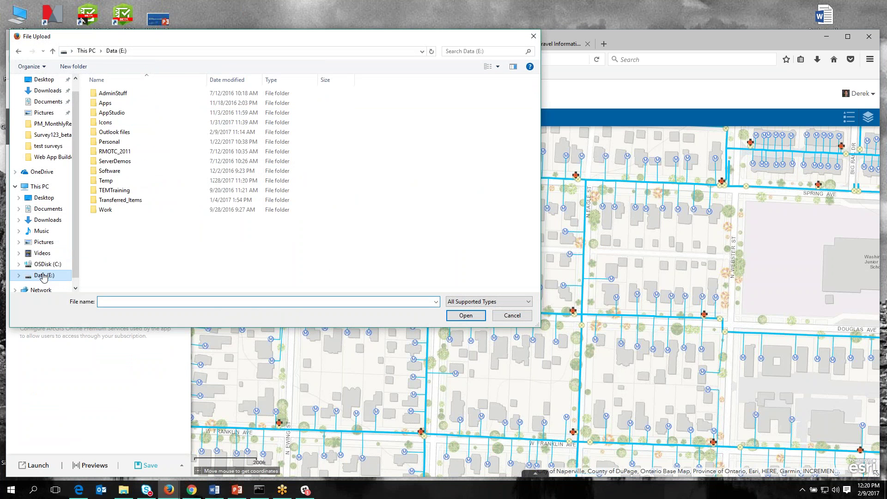
{"action": "double_click", "coordinate": [108, 122]}
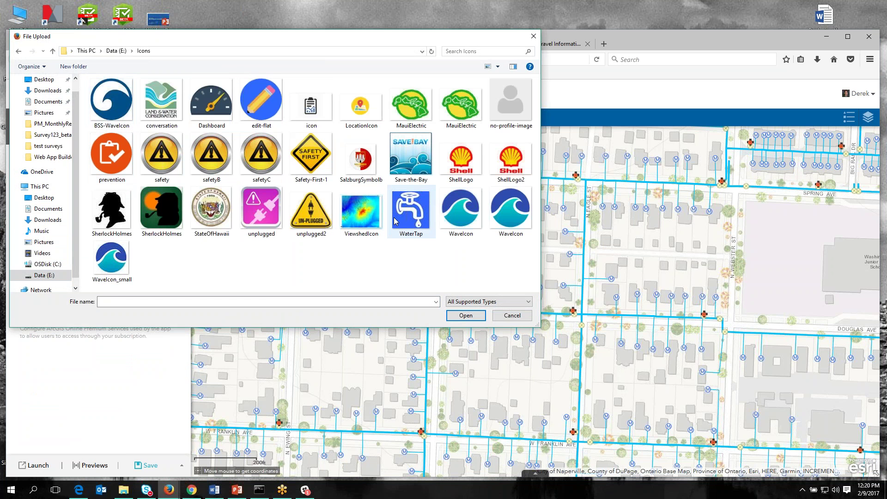
{"action": "left_click", "coordinate": [410, 210]}
{"action": "left_click", "coordinate": [465, 316]}
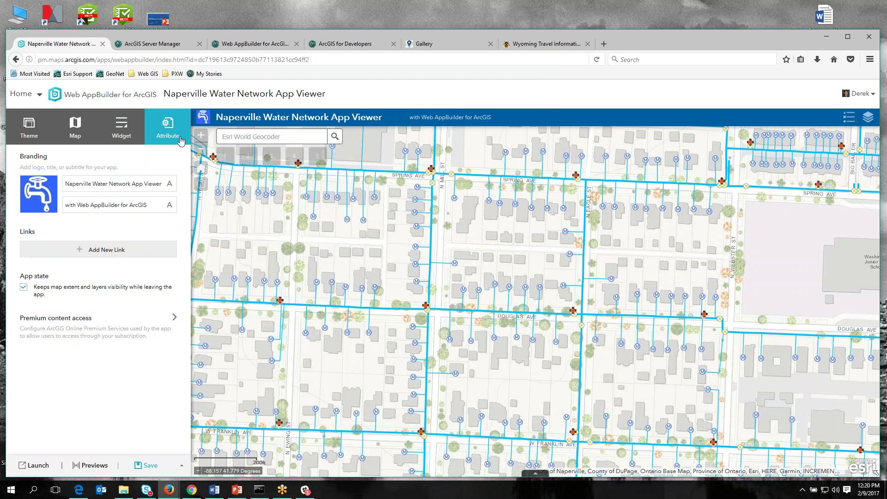
Step: Change the app's subtitle to "City of Naperville"
{"action": "left_click_drag", "start_coordinate": [148, 207], "coordinate": [60, 203]}
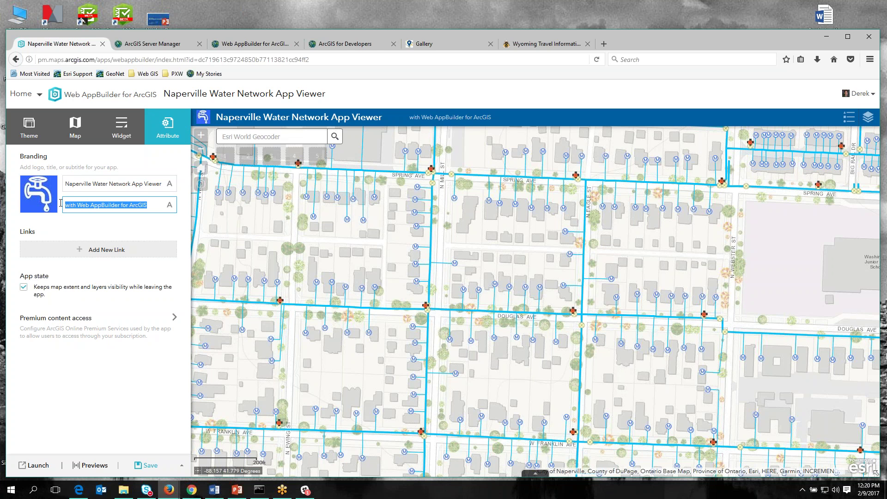
{"action": "type", "text": "City of"}
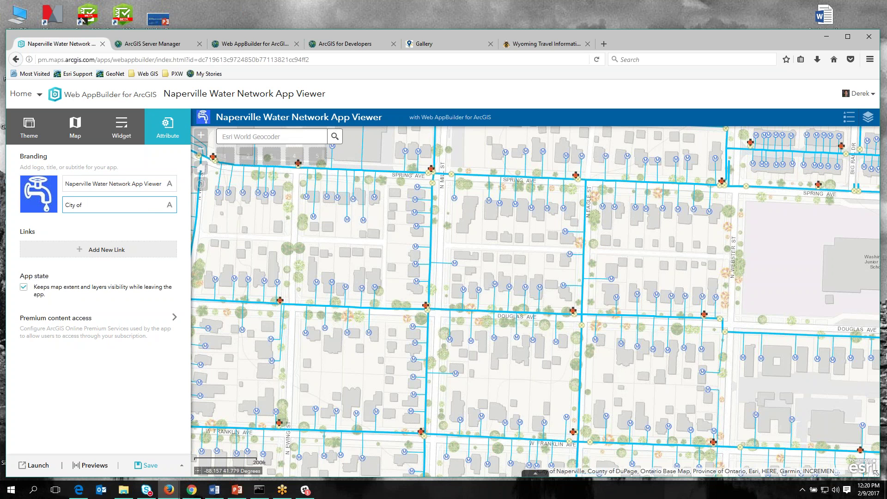
{"action": "type", "text": " Naperb"}
{"action": "key", "text": "BackSpace"}
{"action": "type", "text": "ville"}
{"action": "left_click", "coordinate": [89, 252]}
{"action": "type", "text": "Esri"}
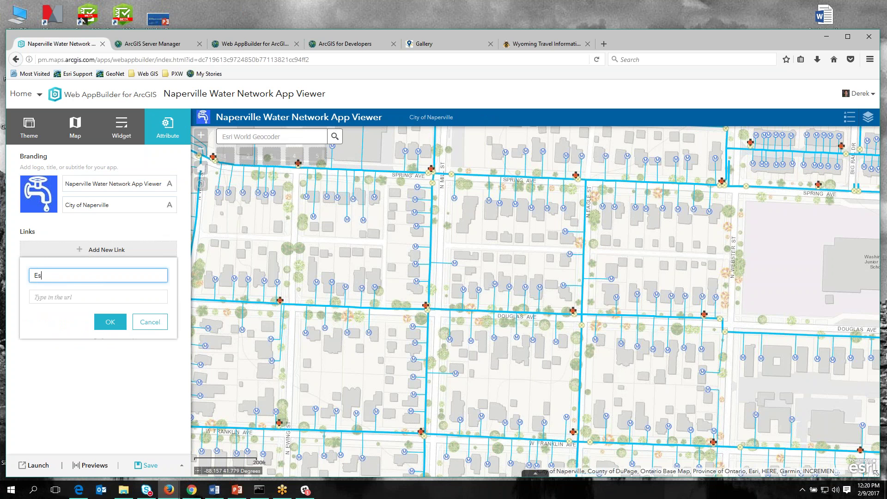
{"action": "left_click", "coordinate": [116, 295]}
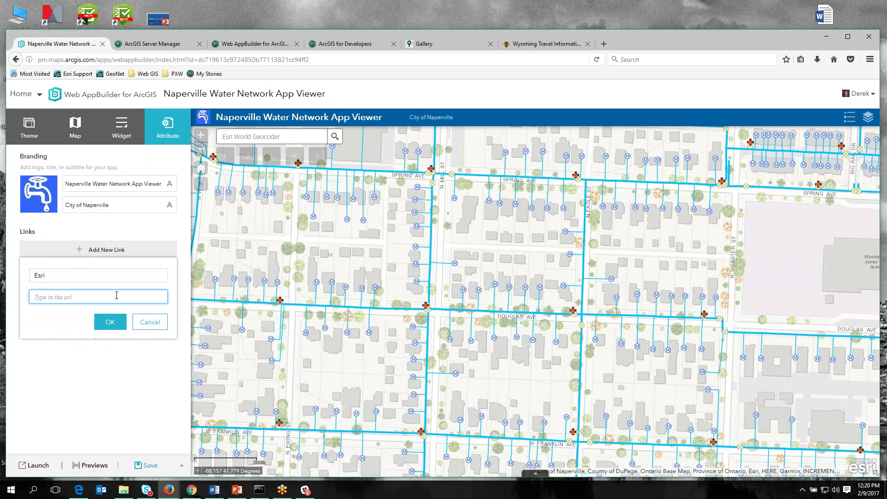
{"action": "type", "text": "www.esri.com"}
{"action": "left_click", "coordinate": [110, 322]}
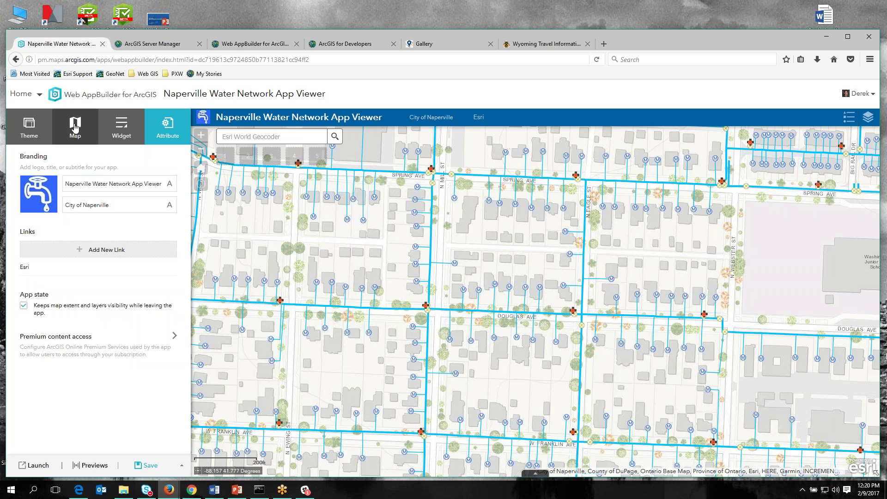
Step: Review the app's map settings and the web maps available in My Content, keeping the current web map
{"action": "left_click", "coordinate": [75, 127]}
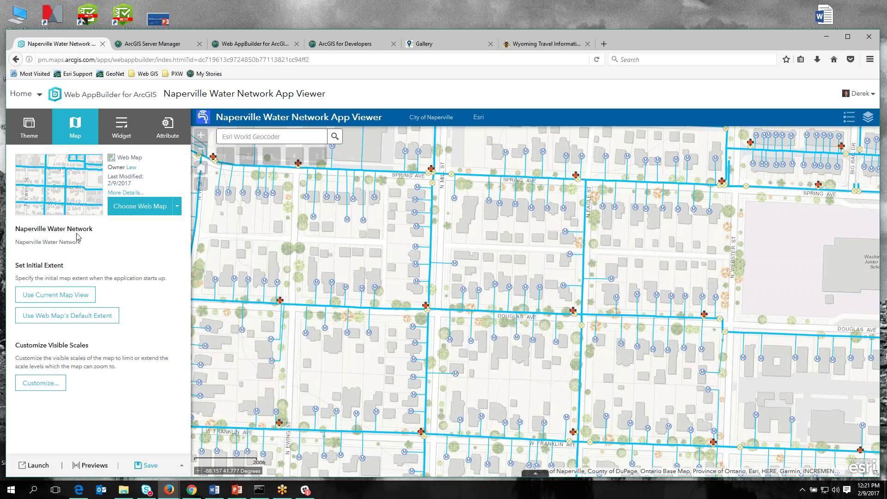
{"action": "left_click", "coordinate": [131, 211]}
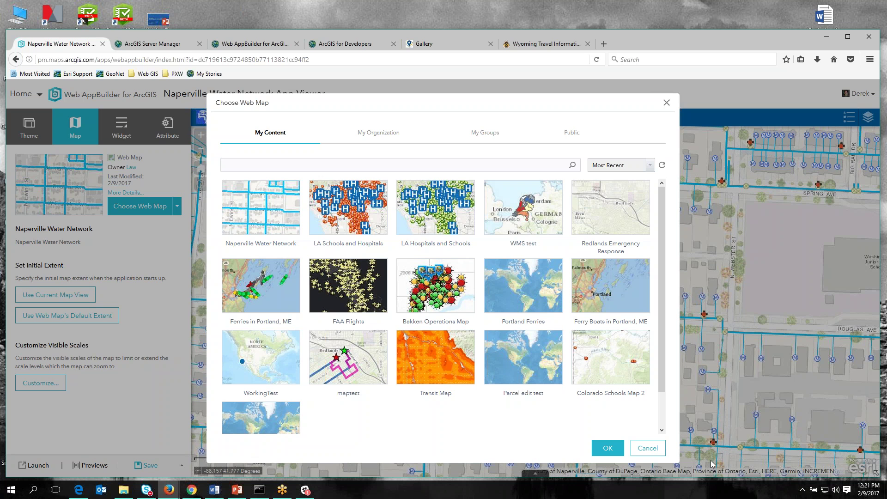
{"action": "left_click", "coordinate": [648, 449]}
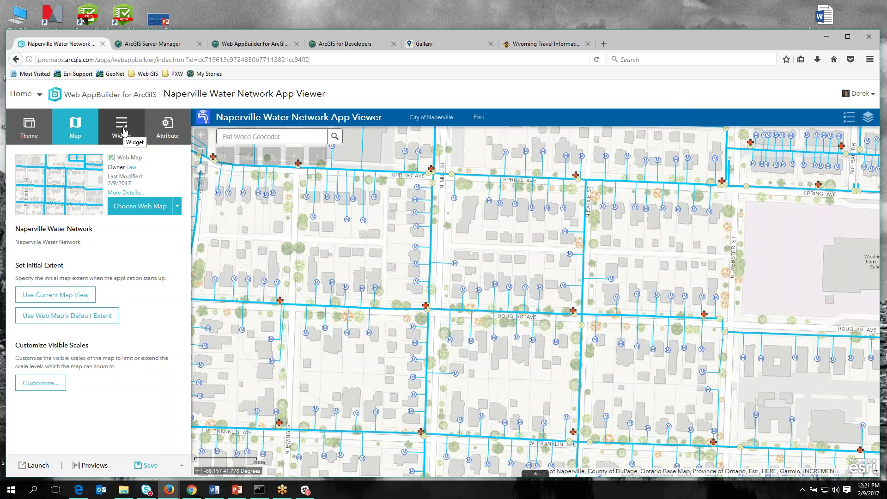
Step: In the widget settings, turn the Home widget off and back on, and do the same with the Search widget
{"action": "left_click", "coordinate": [124, 131]}
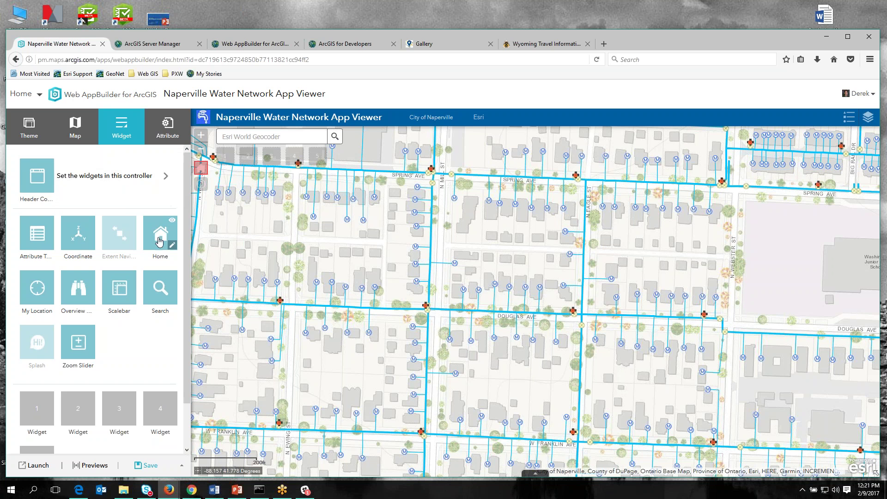
{"action": "mouse_move", "coordinate": [157, 233]}
{"action": "left_click", "coordinate": [172, 223]}
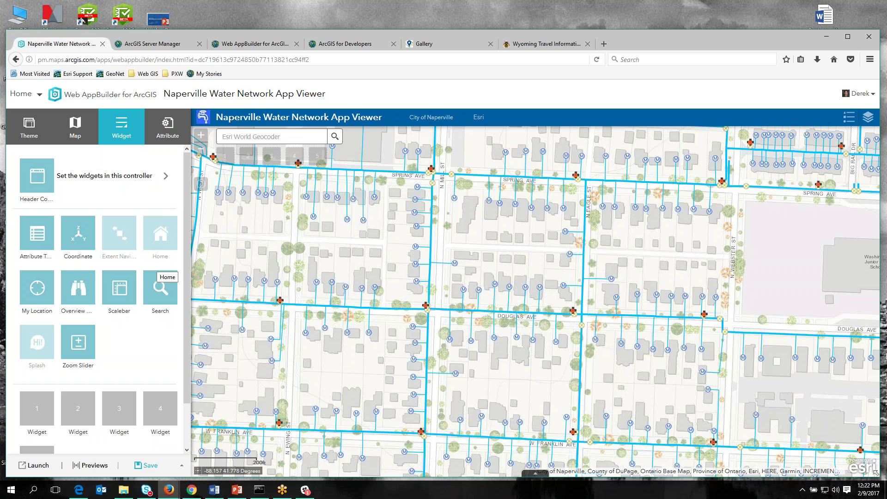
{"action": "left_click", "coordinate": [172, 220]}
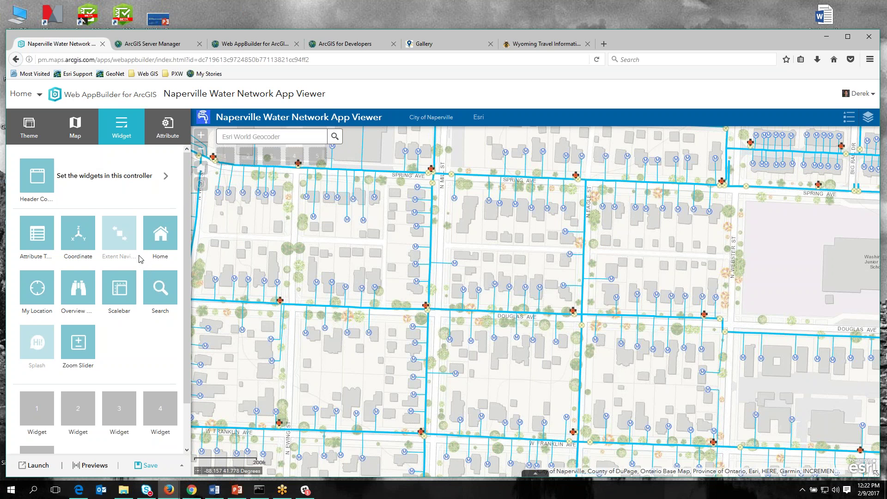
{"action": "left_click", "coordinate": [172, 275]}
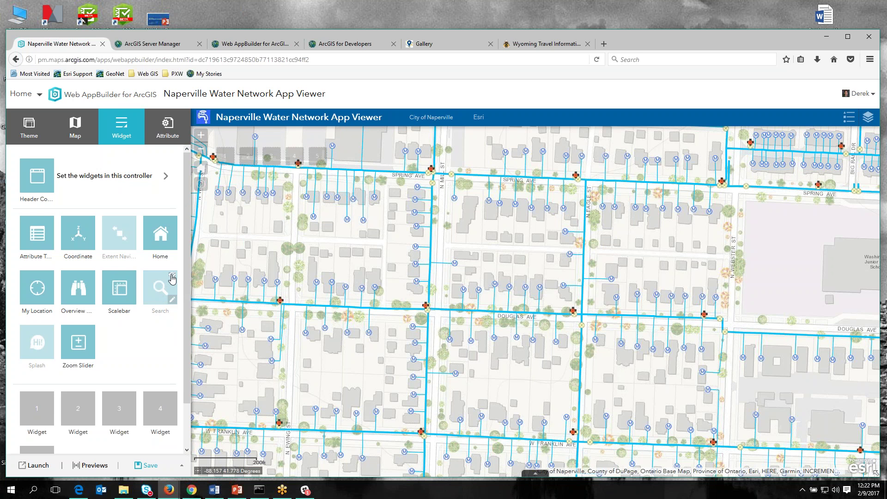
{"action": "left_click", "coordinate": [171, 276]}
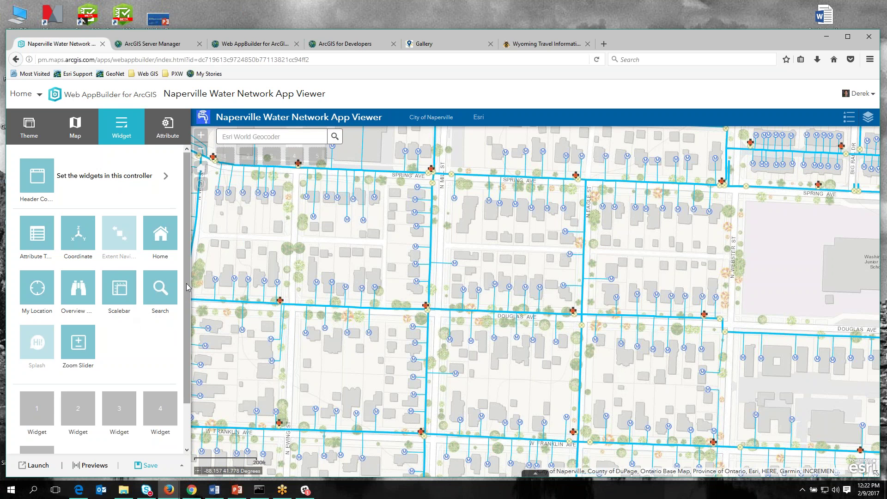
Step: Add a Basemap Gallery widget in the first empty widget slot, synchronized with the organization's basemap gallery
{"action": "scroll", "coordinate": [187, 286], "scroll_direction": "down", "scroll_amount": 2}
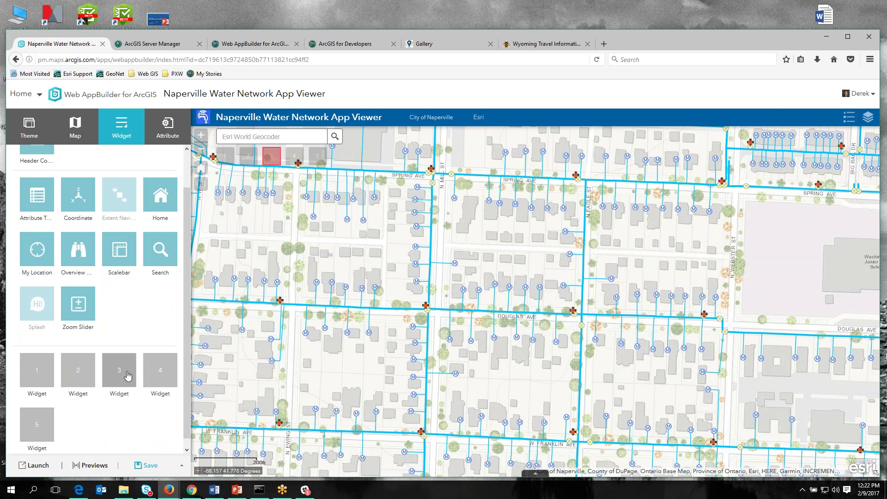
{"action": "left_click", "coordinate": [39, 375]}
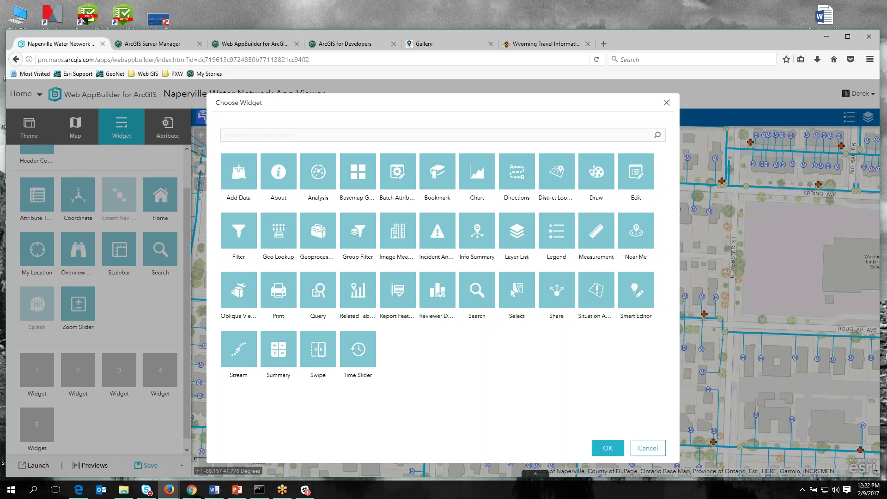
{"action": "left_click", "coordinate": [363, 176]}
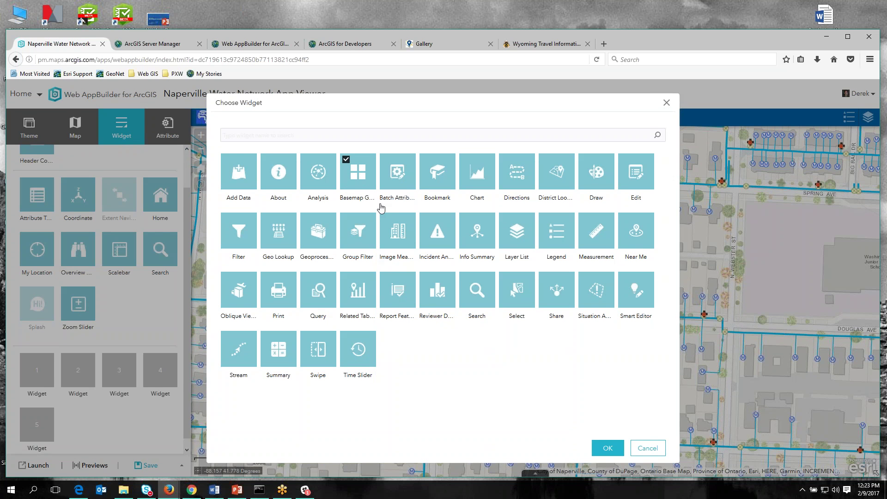
{"action": "left_click", "coordinate": [602, 450]}
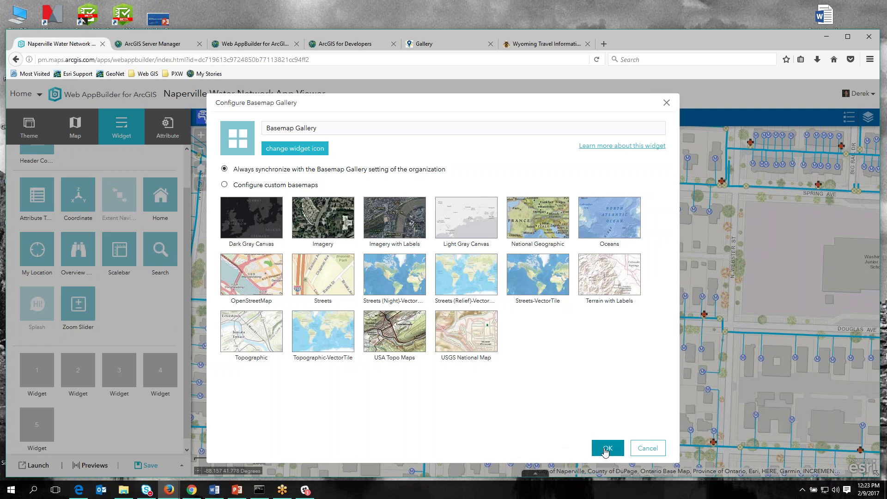
{"action": "left_click", "coordinate": [608, 452]}
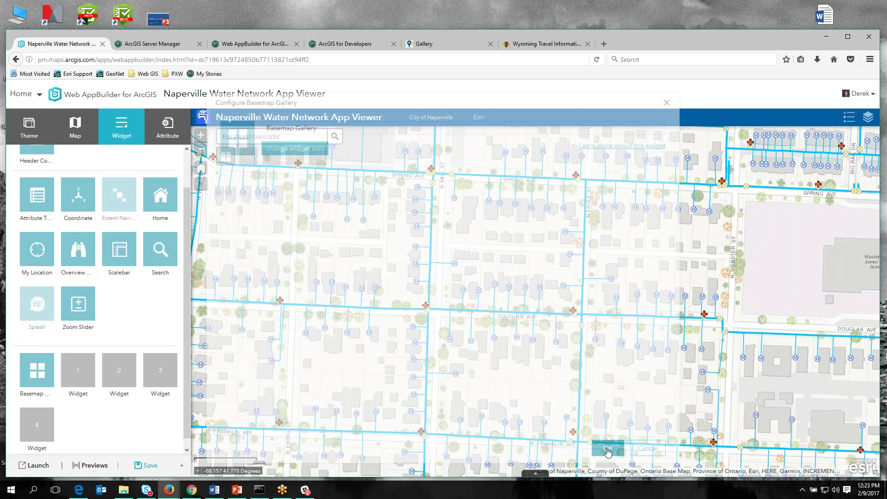
Step: Add a Geoprocessing widget in the next empty widget slot and open its configuration
{"action": "mouse_move", "coordinate": [31, 365]}
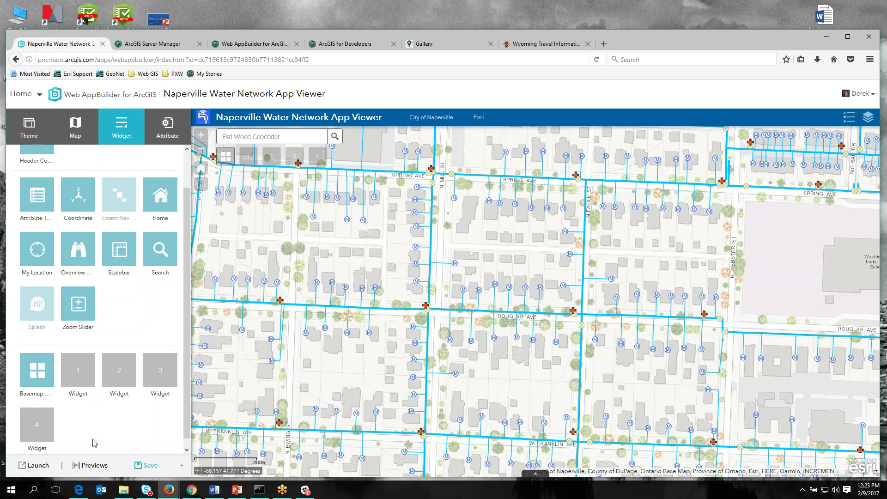
{"action": "left_click", "coordinate": [78, 372]}
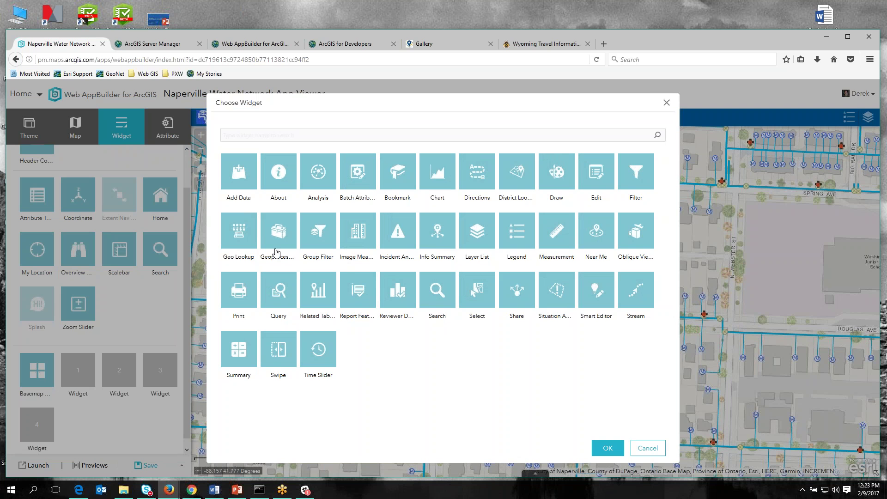
{"action": "left_click", "coordinate": [283, 233]}
{"action": "left_click", "coordinate": [605, 450]}
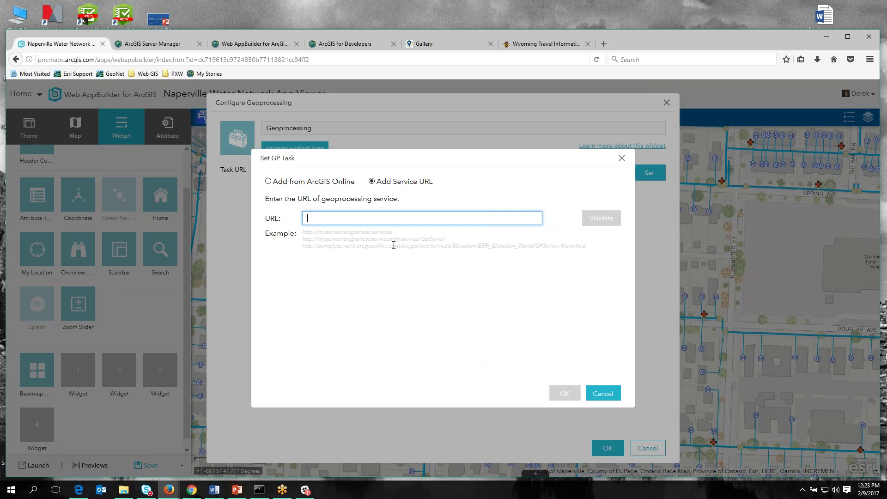
Step: Switch to ArcGIS Server Manager and copy the REST URL of the ValveIsolationGPTask service in the Demos folder
{"action": "left_click", "coordinate": [171, 44]}
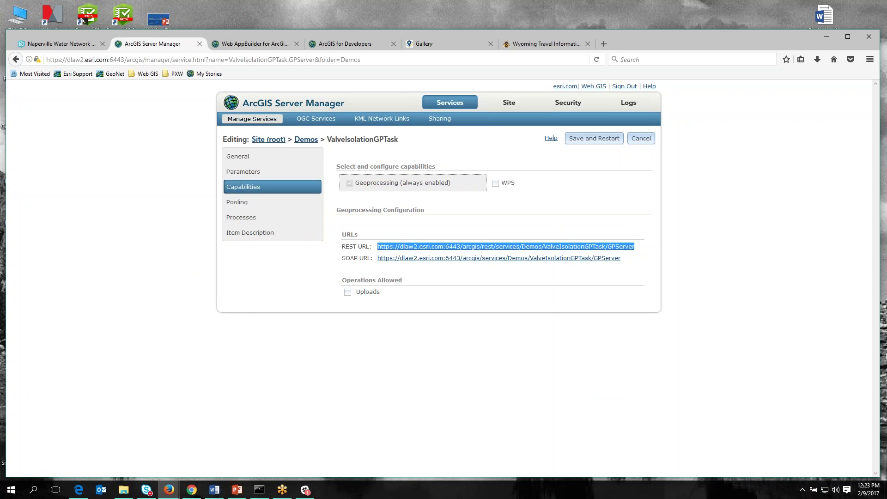
{"action": "left_click", "coordinate": [248, 121]}
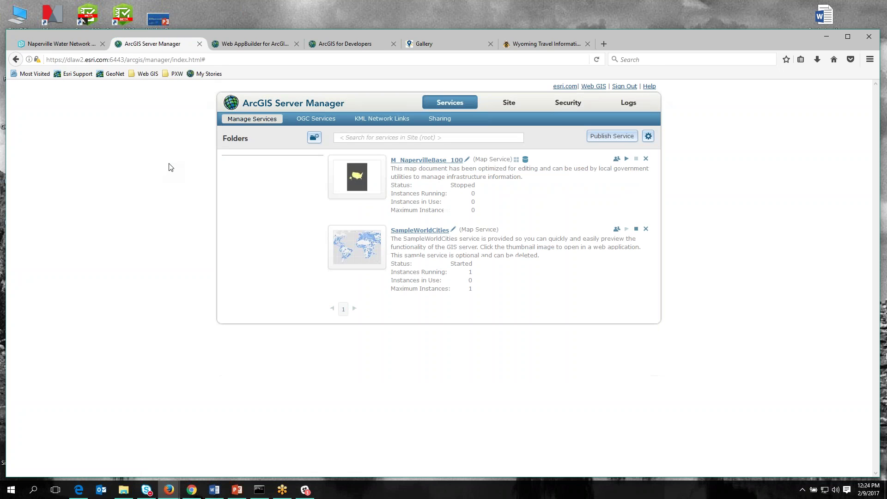
{"action": "left_click", "coordinate": [250, 191]}
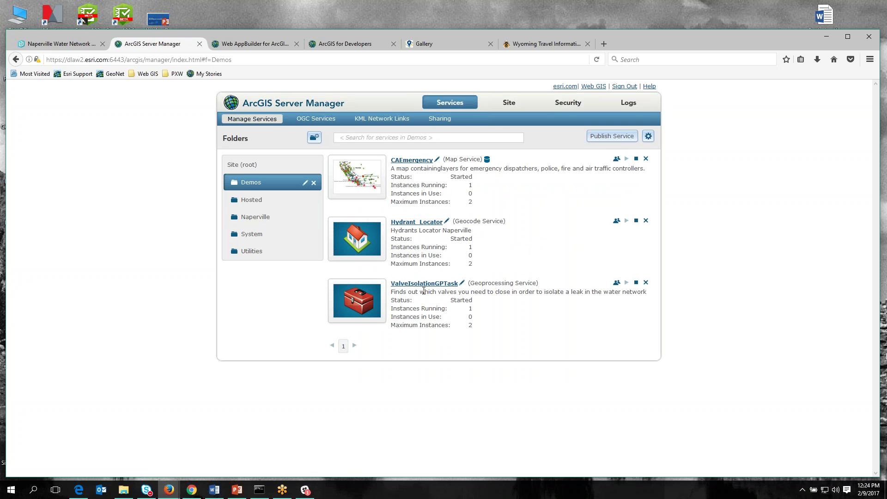
{"action": "left_click", "coordinate": [423, 284]}
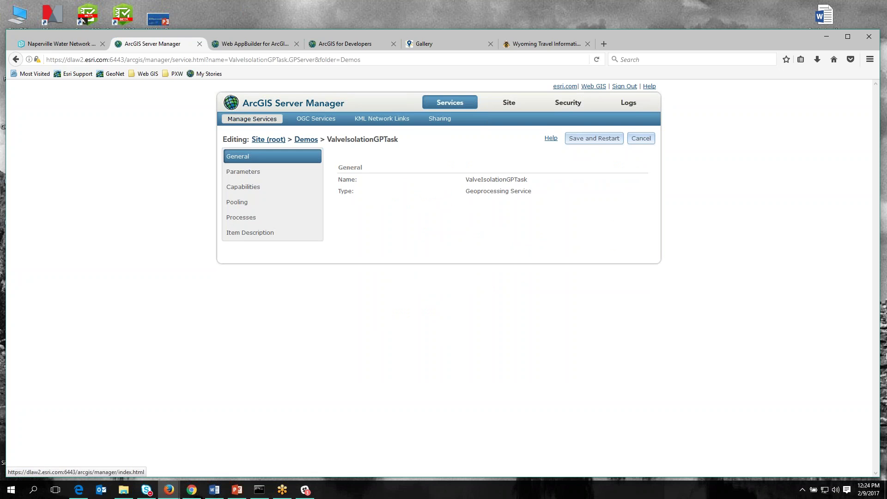
{"action": "left_click", "coordinate": [263, 187]}
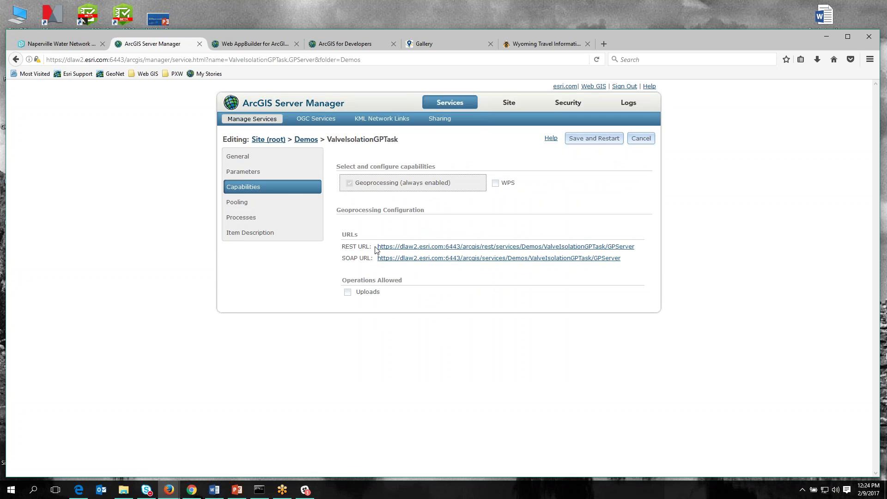
{"action": "left_click_drag", "start_coordinate": [378, 250], "coordinate": [638, 252]}
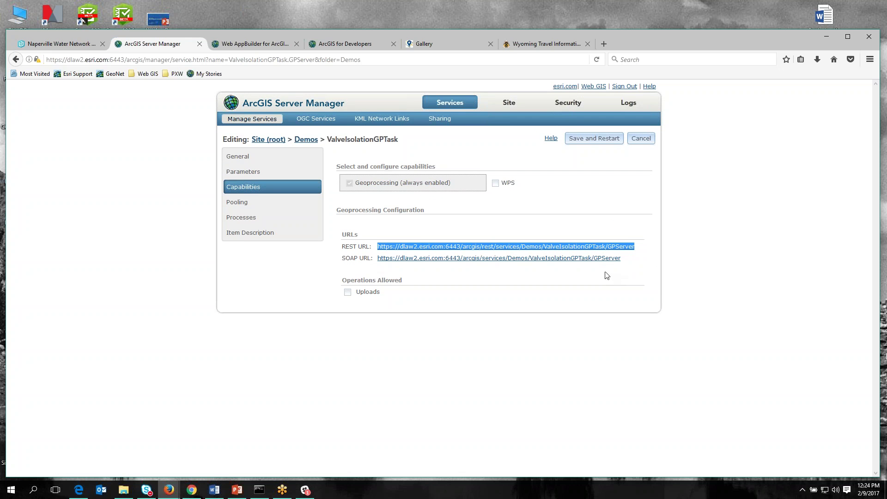
Step: Return to Web AppBuilder, enter the copied REST URL as the geoprocessing service URL and validate it
{"action": "left_click", "coordinate": [79, 46]}
{"action": "left_click", "coordinate": [380, 217]}
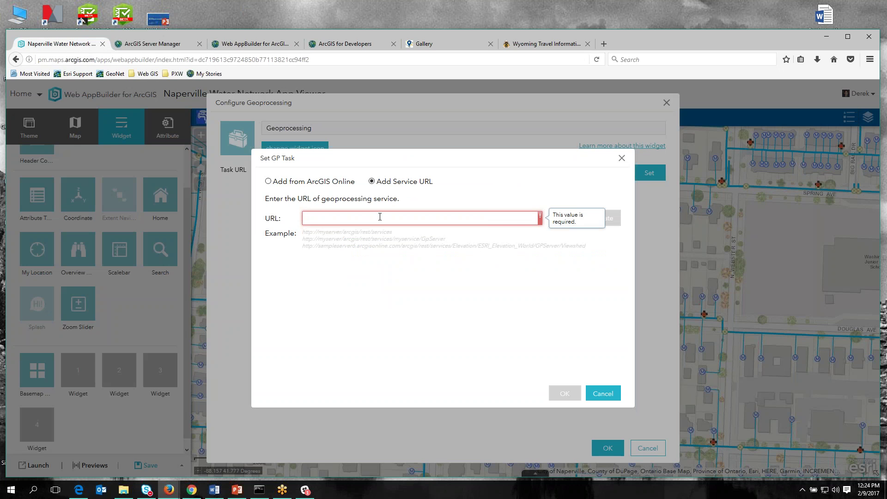
{"action": "key", "text": "ctrl+v"}
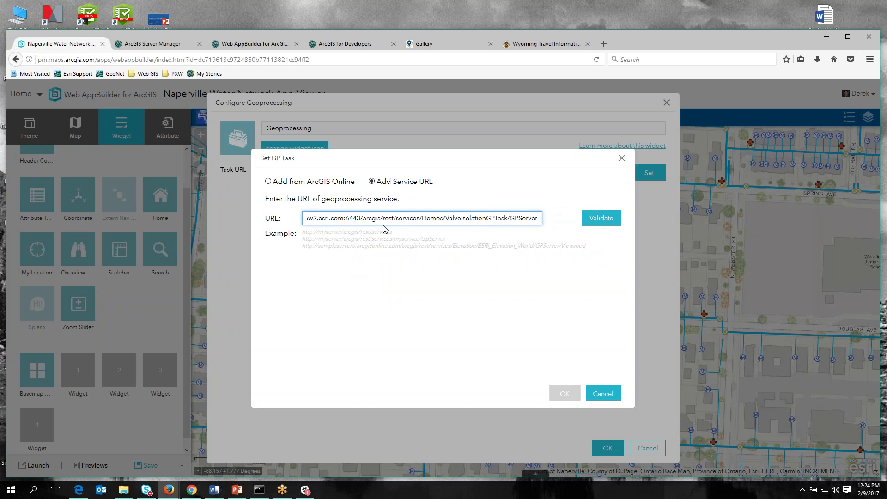
{"action": "left_click", "coordinate": [588, 224]}
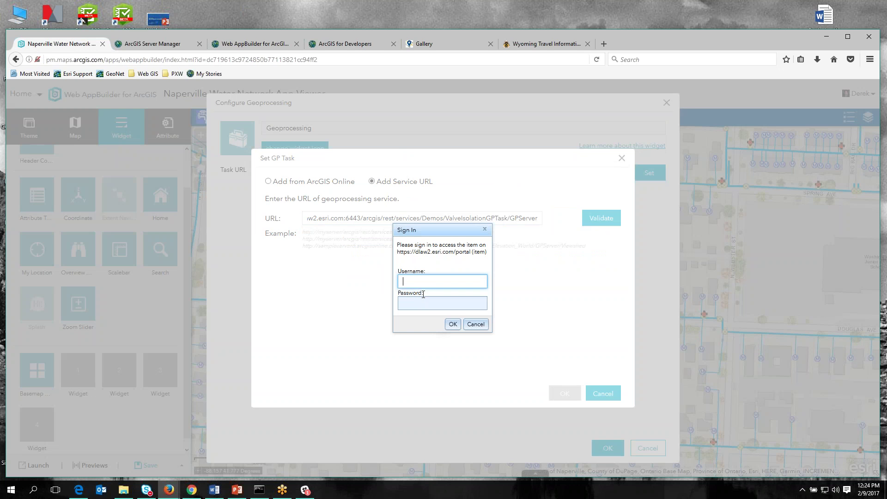
Step: Sign in to the portal with the username and account password, and set ValveIsolationFGDB as the widget's task
{"action": "left_click", "coordinate": [423, 283]}
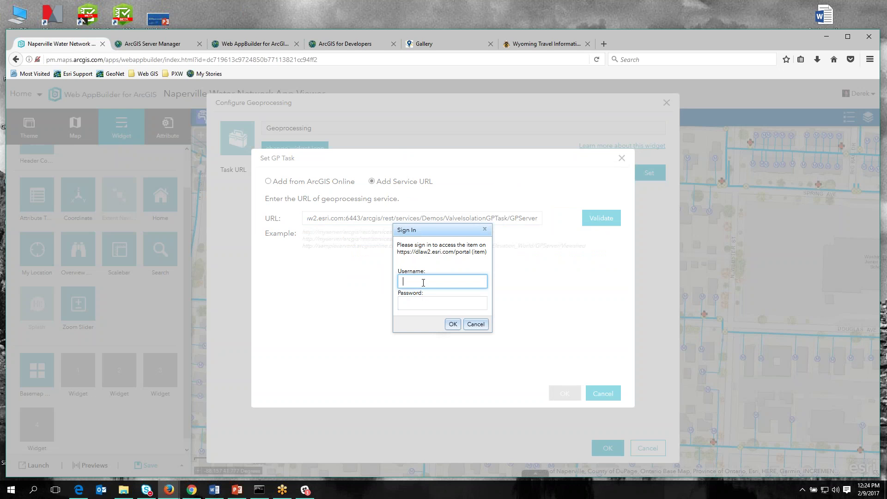
{"action": "type", "text": "Derek"}
{"action": "key", "text": "Tab"}
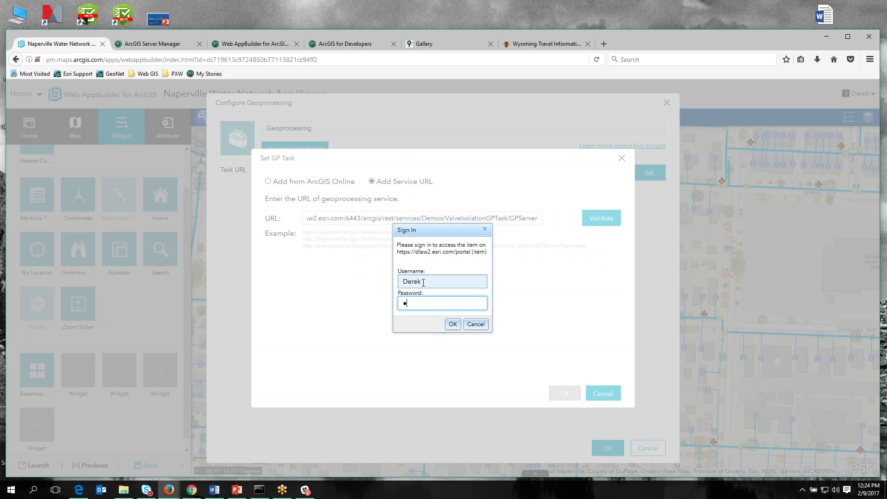
{"action": "type", "text": "••••••••••"}
{"action": "left_click", "coordinate": [453, 324]}
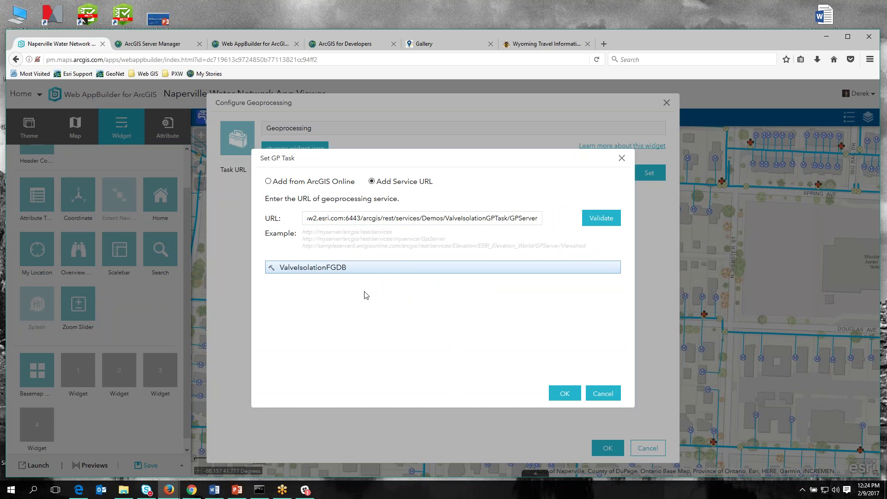
{"action": "left_click", "coordinate": [564, 393]}
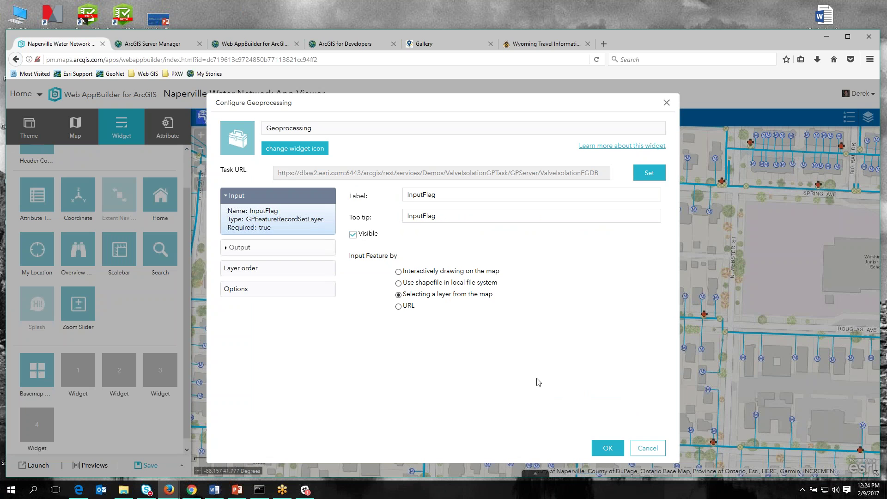
Step: Set the InputFlag feature input to interactive drawing on the map, with the red pin from the Basic symbols
{"action": "left_click", "coordinate": [398, 272]}
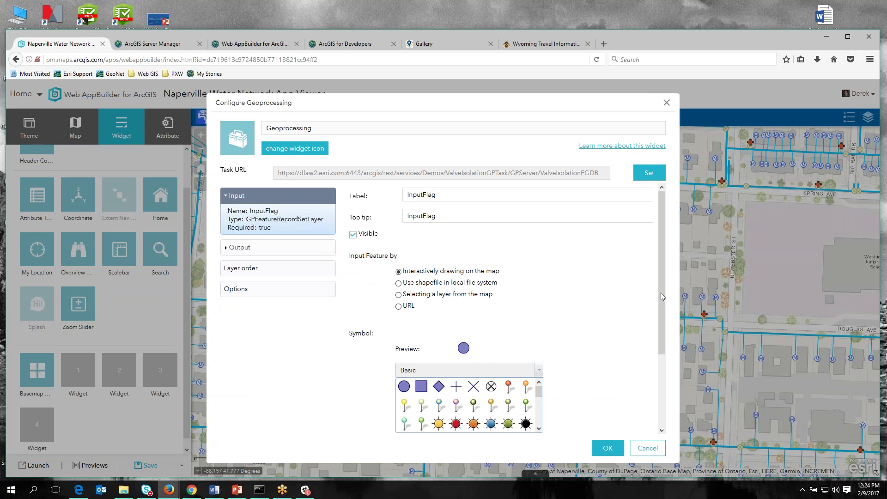
{"action": "left_click_drag", "start_coordinate": [663, 295], "coordinate": [661, 344]}
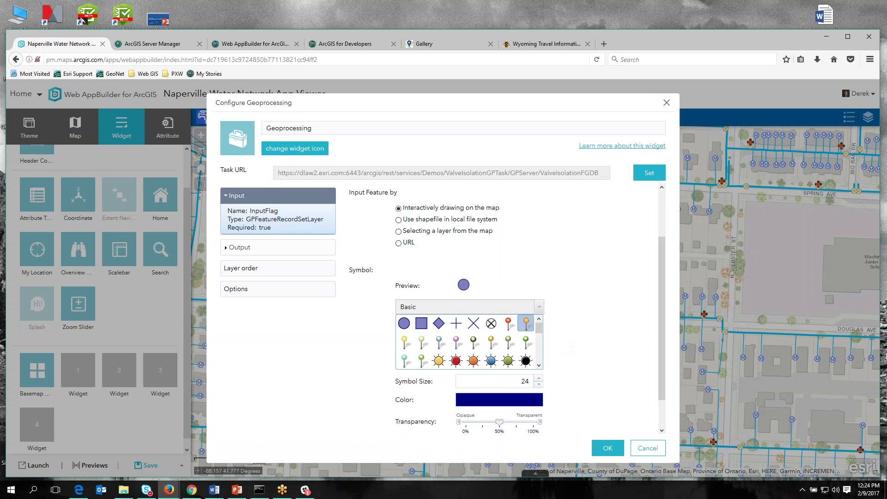
{"action": "left_click", "coordinate": [511, 325]}
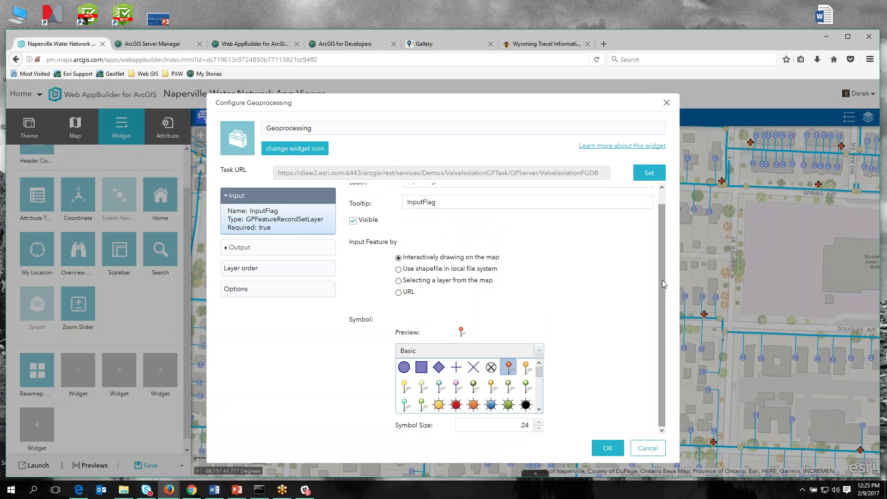
Step: Set both the label and the tooltip of the InputFlag parameter to "Water Leak Location"
{"action": "scroll", "coordinate": [662, 280], "scroll_direction": "up", "scroll_amount": 1}
{"action": "left_click_drag", "start_coordinate": [439, 194], "coordinate": [369, 191]}
{"action": "type", "text": "Water Leak"}
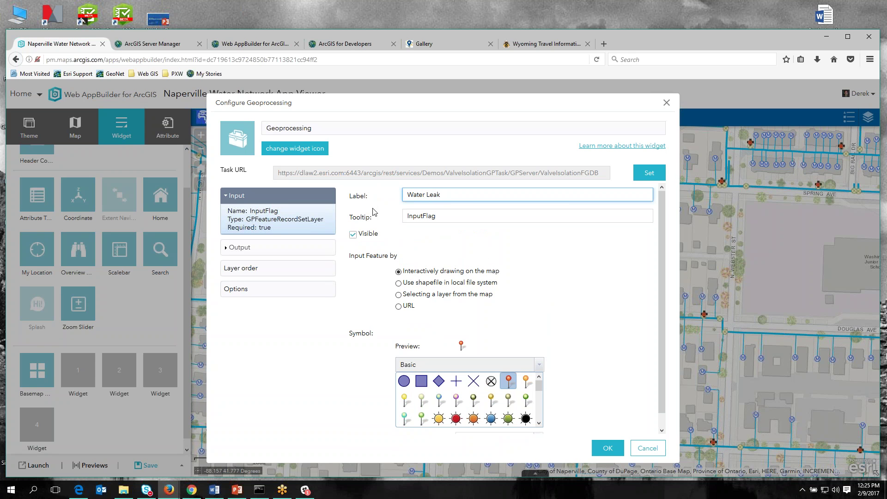
{"action": "type", "text": " Location"}
{"action": "left_click_drag", "start_coordinate": [476, 196], "coordinate": [326, 191]}
{"action": "key", "text": "ctrl+c"}
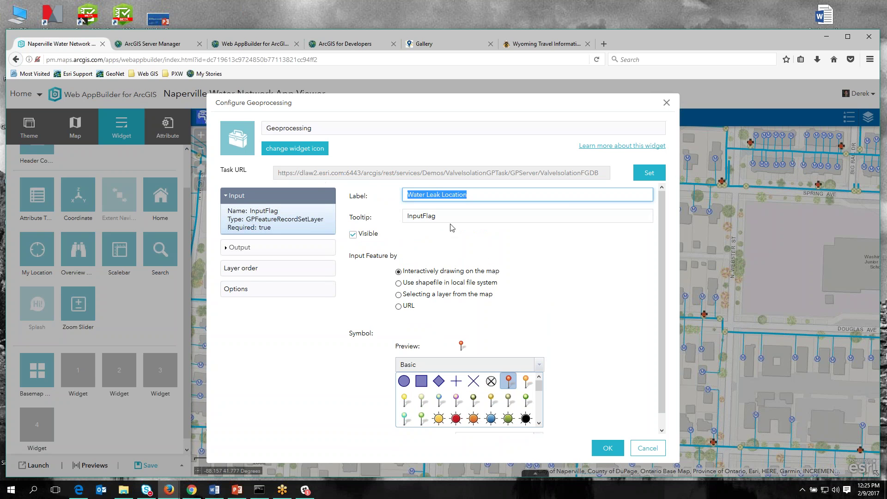
{"action": "double_click", "coordinate": [422, 215]}
{"action": "key", "text": "ctrl+v"}
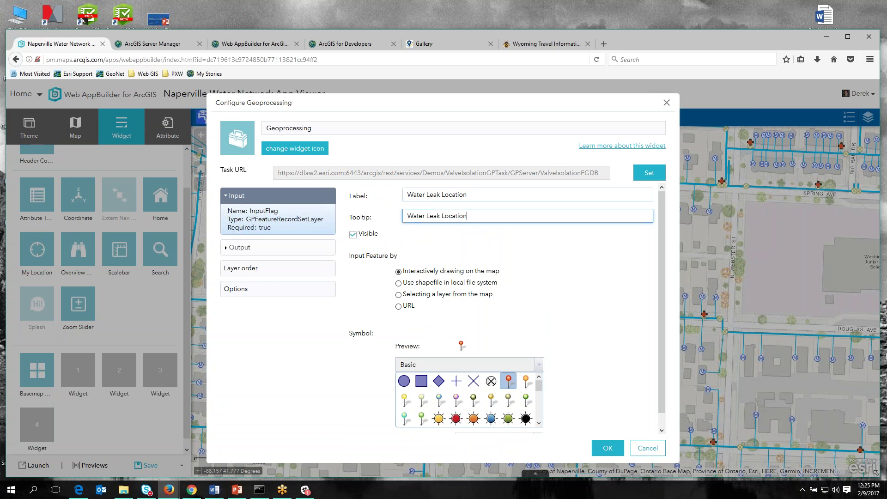
Step: Symbolize the CustomerConnections output with the orange pin from the Basic symbols
{"action": "left_click", "coordinate": [235, 248]}
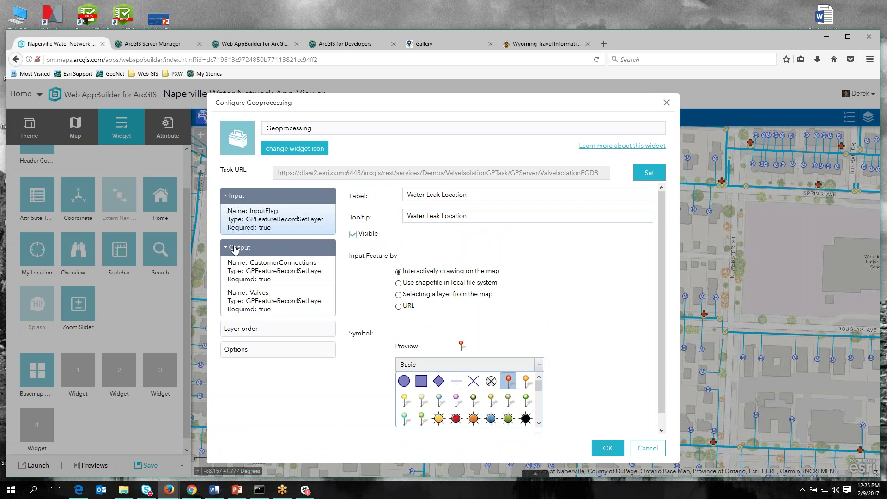
{"action": "left_click", "coordinate": [270, 274]}
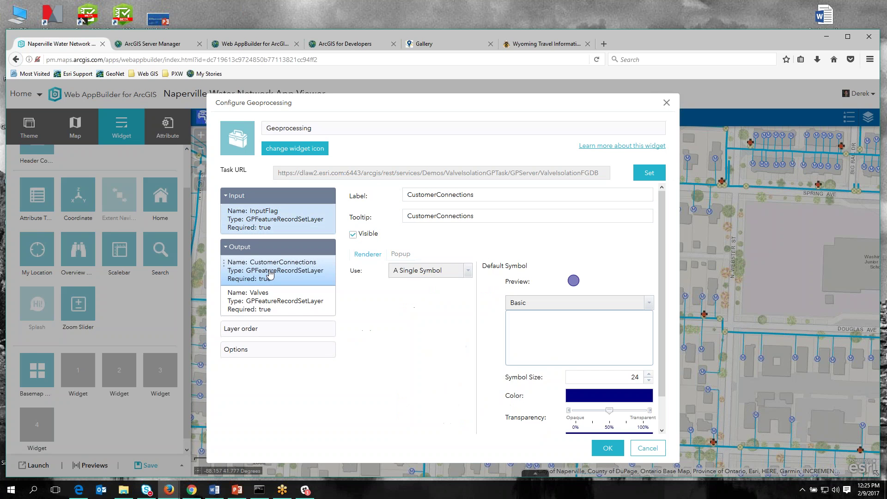
{"action": "left_click", "coordinate": [634, 317]}
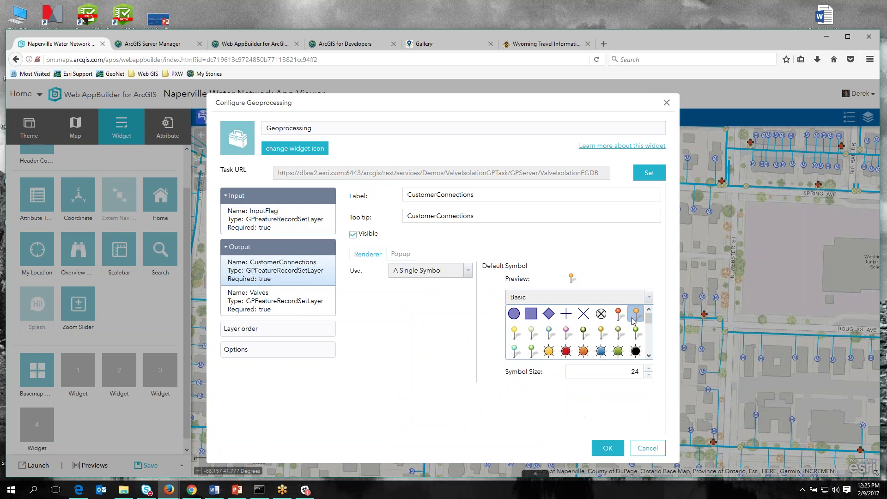
Step: Set both the label and the tooltip of the CustomerConnections output to "Affected Customers"
{"action": "left_click", "coordinate": [487, 194]}
{"action": "key", "text": "ctrl+a"}
{"action": "type", "text": "A"}
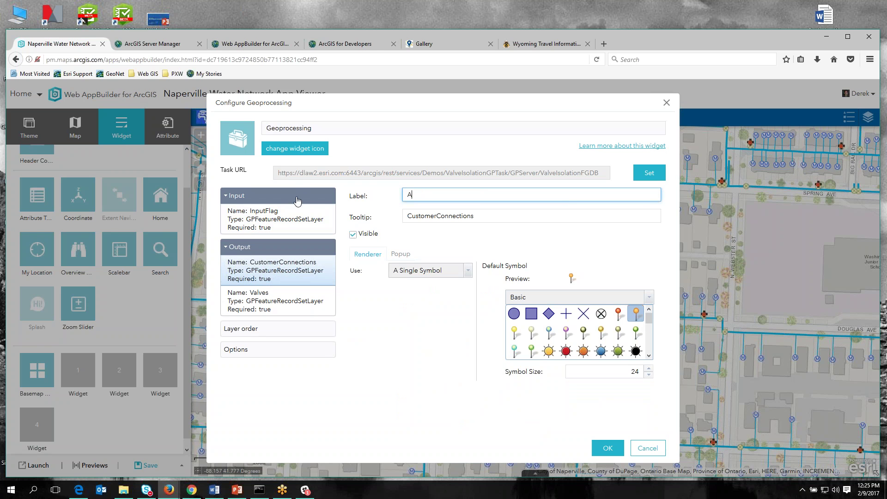
{"action": "type", "text": "ffected Customers"}
{"action": "key", "text": "ctrl+a"}
{"action": "double_click", "coordinate": [484, 214]}
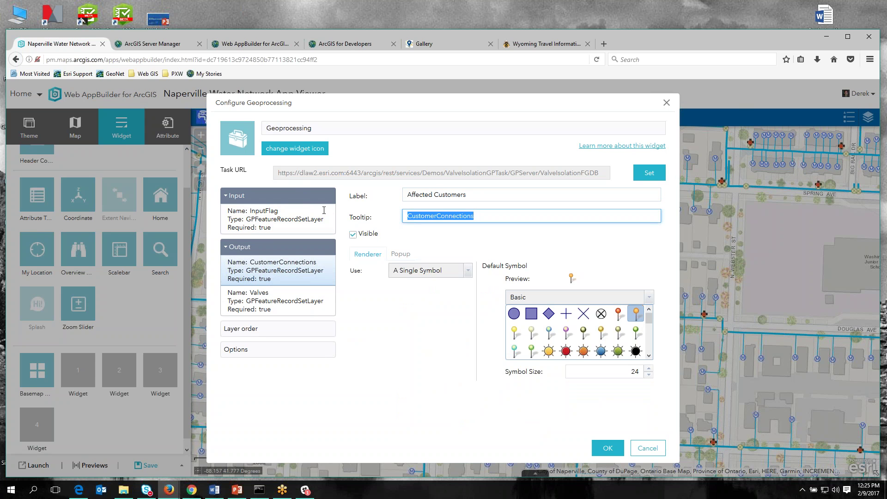
{"action": "key", "text": "ctrl+v"}
Step: Give the Valves output the circled X symbol and the label and tooltip "Shutoff Valves", and accept the Geoprocessing configuration
{"action": "left_click", "coordinate": [300, 306]}
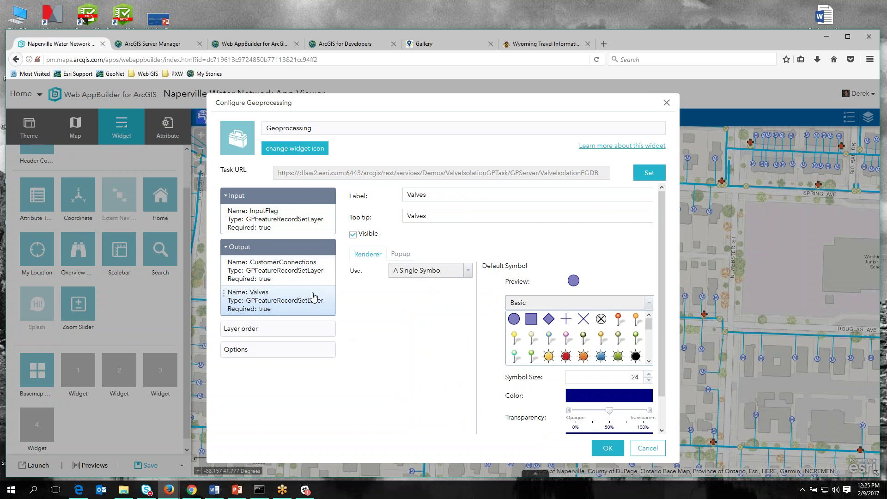
{"action": "left_click", "coordinate": [601, 314]}
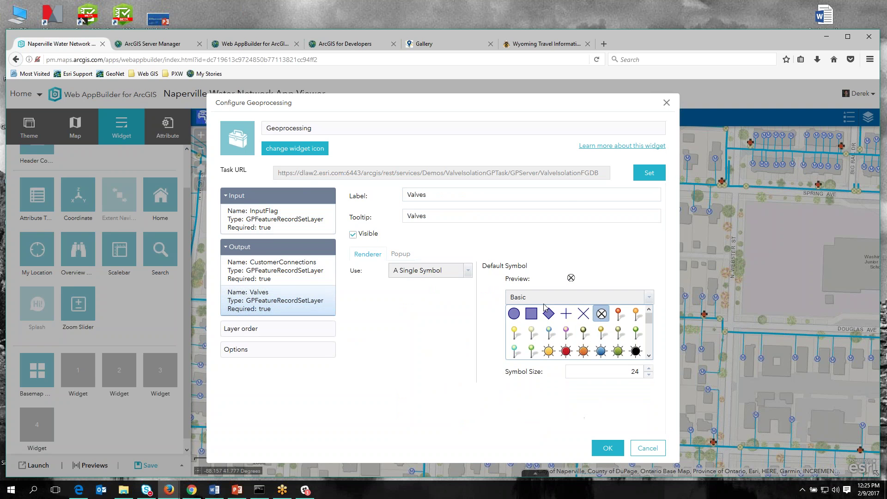
{"action": "left_click", "coordinate": [407, 194]}
{"action": "type", "text": "Sh"}
{"action": "type", "text": "utoff"}
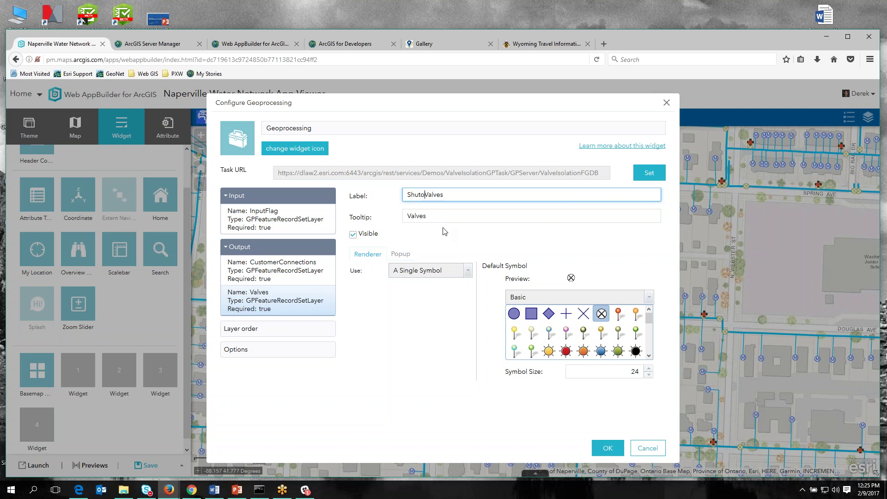
{"action": "key", "text": "ctrl+a"}
{"action": "key", "text": "ctrl+c"}
{"action": "left_click", "coordinate": [476, 219]}
{"action": "key", "text": "ctrl+a"}
{"action": "key", "text": "ctrl+v"}
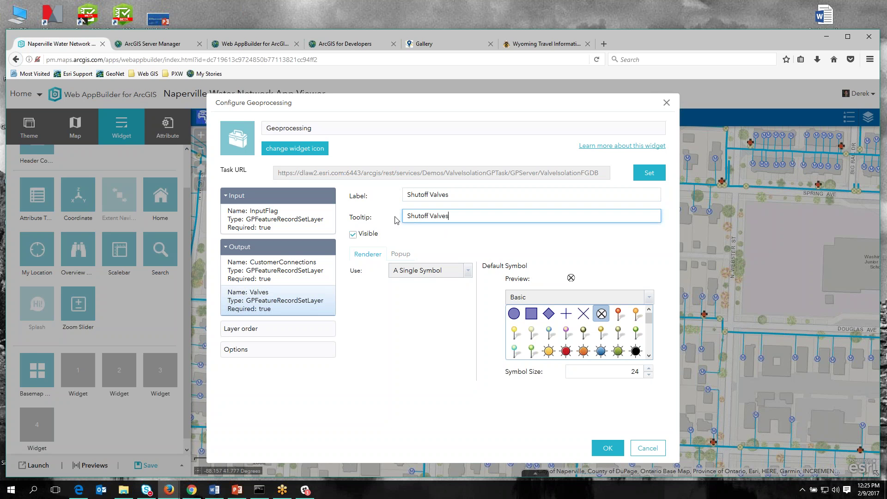
{"action": "left_click", "coordinate": [602, 448]}
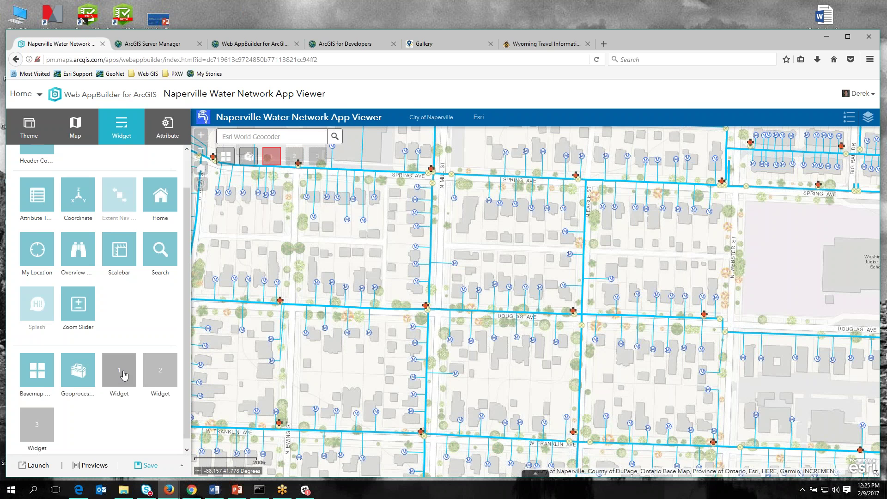
Step: Add the Draw widget with its default measurement units in the first empty widget slot and save the app
{"action": "left_click", "coordinate": [124, 375]}
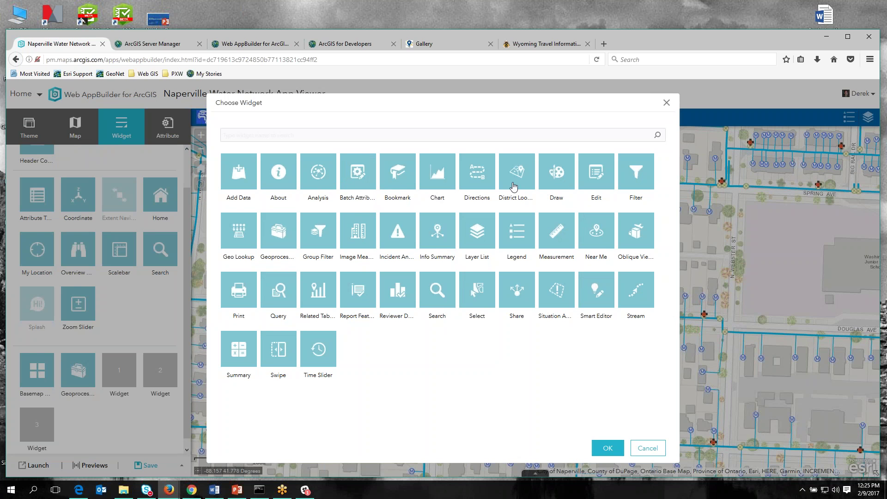
{"action": "left_click", "coordinate": [561, 186]}
{"action": "left_click", "coordinate": [607, 447]}
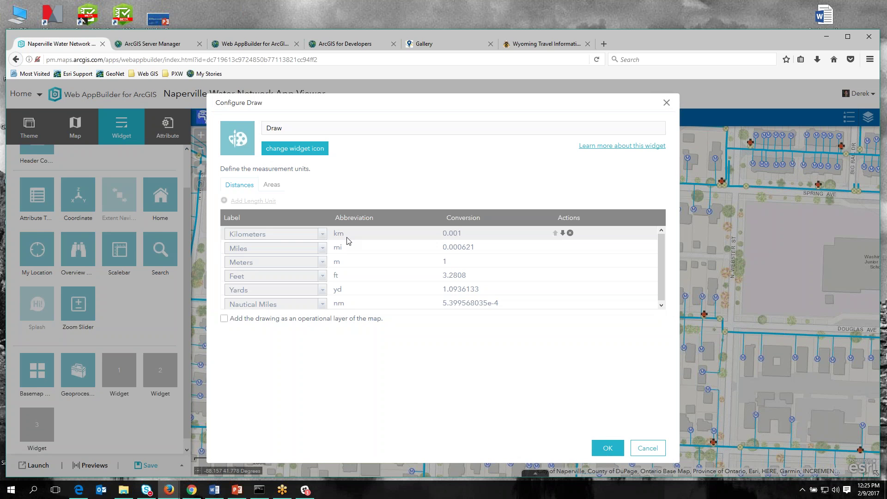
{"action": "left_click", "coordinate": [606, 449]}
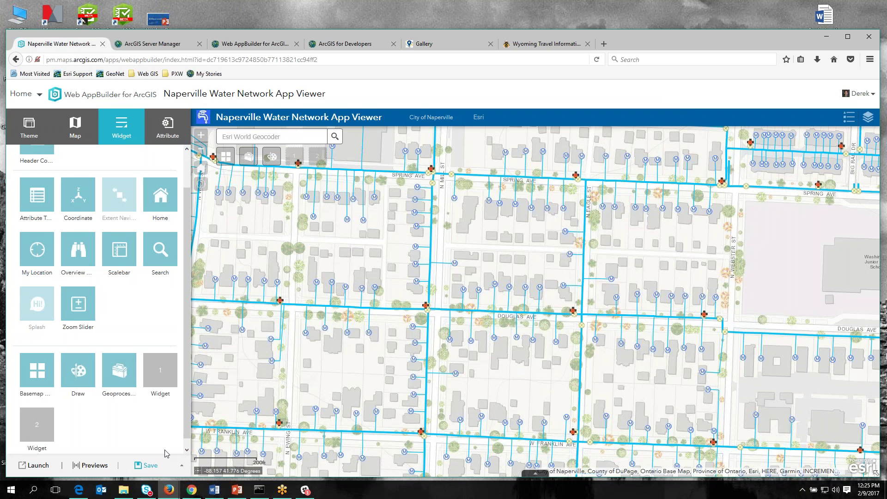
{"action": "left_click", "coordinate": [147, 465]}
Step: Review the Legend and the Layer List in the app preview, expanding the Water Service Connections layer
{"action": "left_click", "coordinate": [849, 121]}
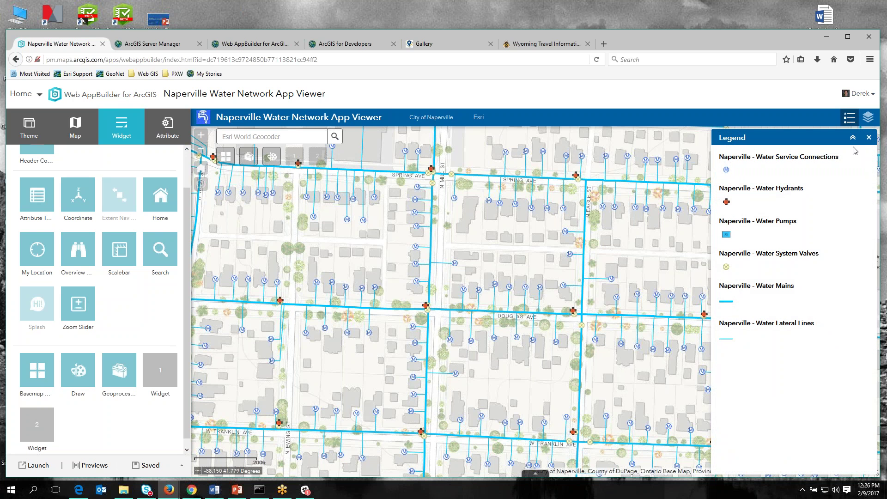
{"action": "left_click", "coordinate": [868, 139]}
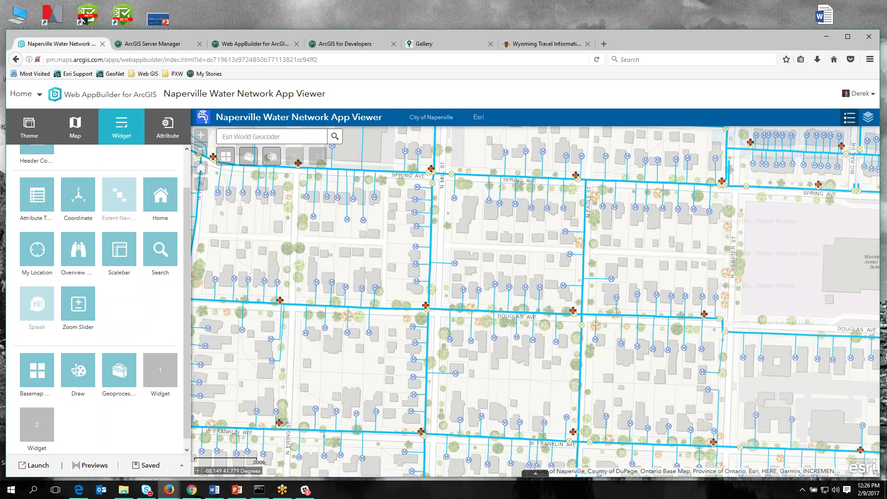
{"action": "left_click", "coordinate": [868, 121]}
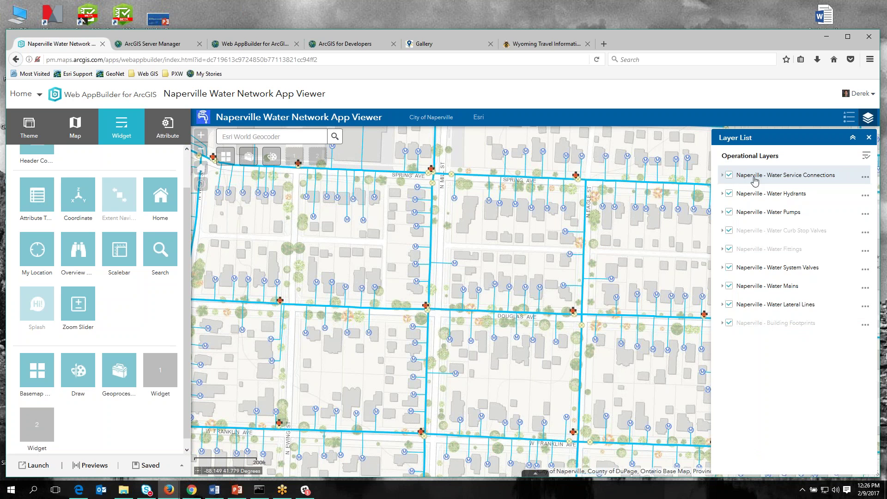
{"action": "left_click", "coordinate": [723, 176]}
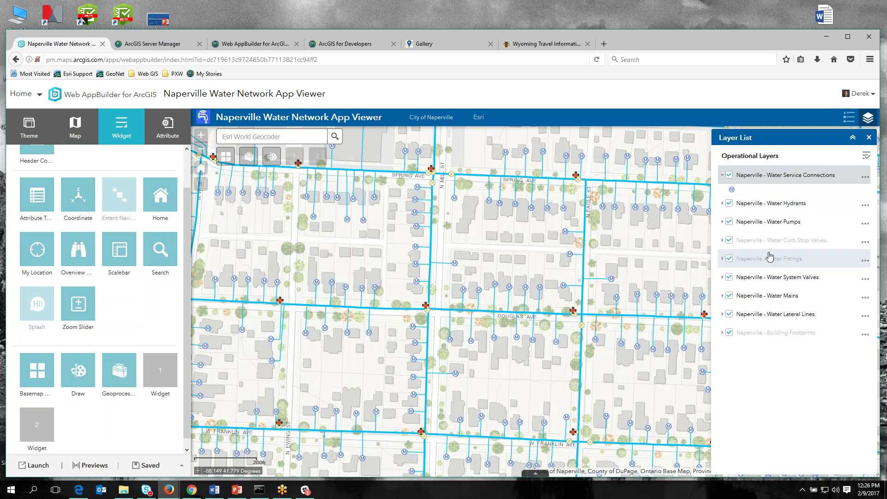
{"action": "left_click", "coordinate": [868, 137]}
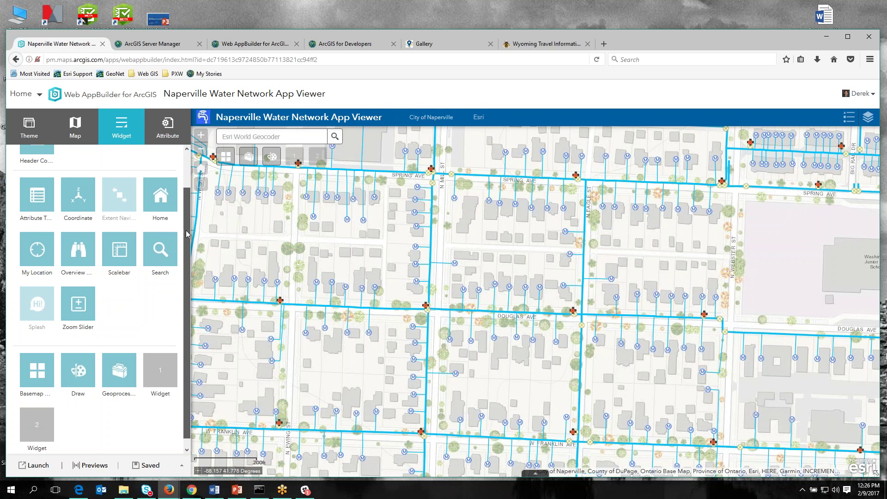
Step: Add the Print widget with its default settings to the Header Controller and save the app
{"action": "scroll", "coordinate": [187, 236], "scroll_direction": "up", "scroll_amount": 2}
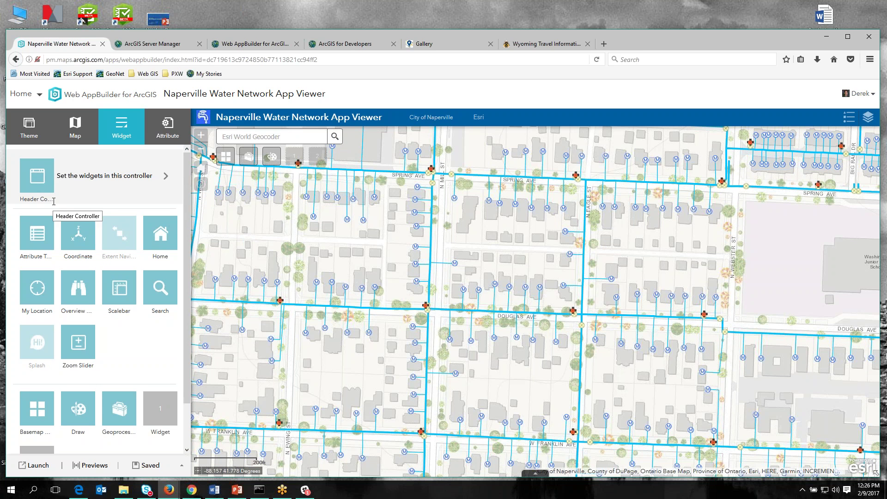
{"action": "mouse_move", "coordinate": [41, 184]}
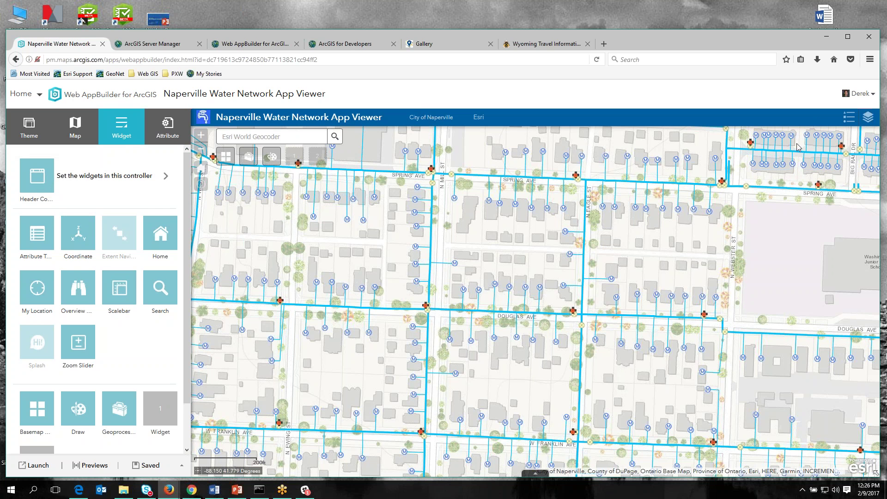
{"action": "left_click", "coordinate": [165, 177]}
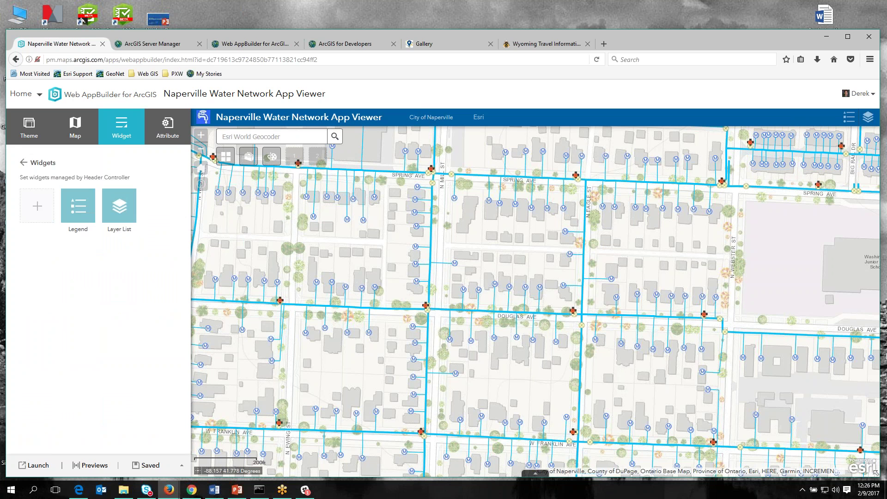
{"action": "left_click", "coordinate": [38, 208]}
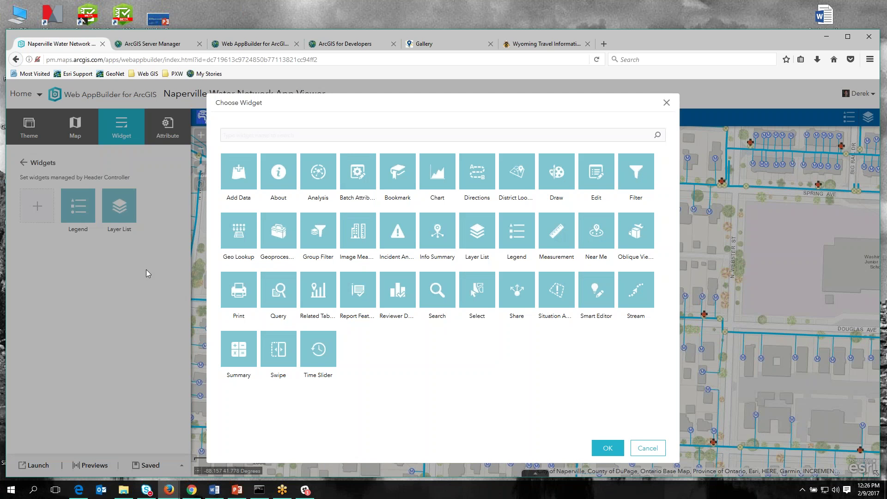
{"action": "left_click", "coordinate": [237, 298]}
{"action": "left_click", "coordinate": [608, 446]}
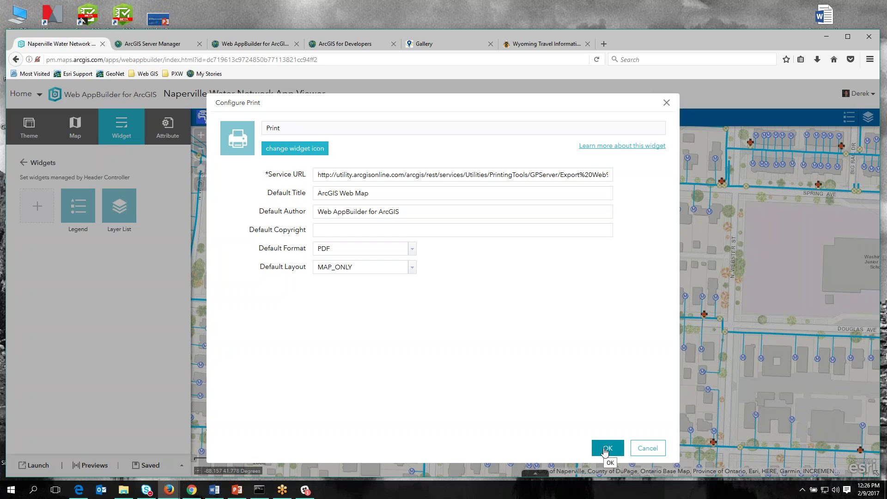
{"action": "left_click", "coordinate": [605, 451]}
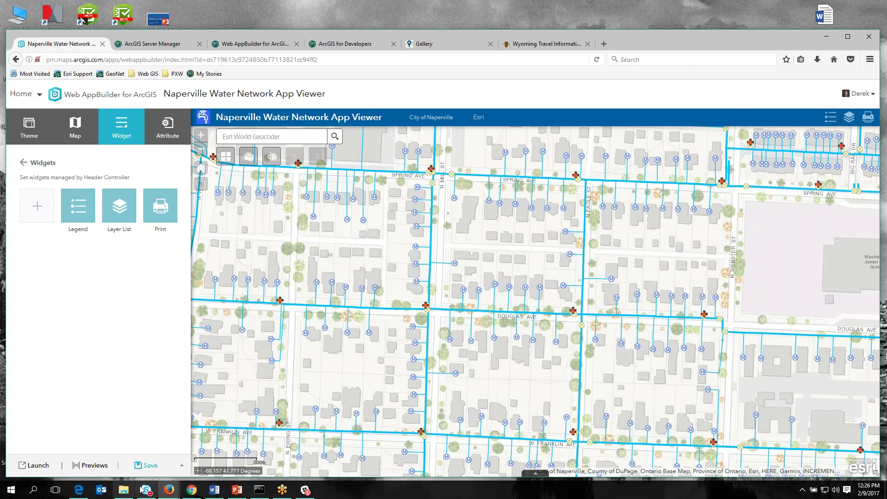
{"action": "left_click", "coordinate": [148, 468]}
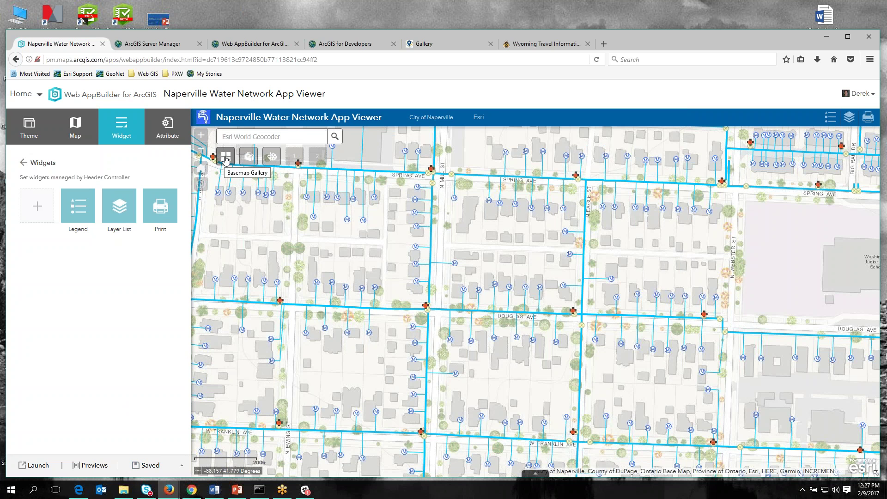
Step: Switch the preview map to the Streets basemap with the Basemap Gallery widget
{"action": "left_click", "coordinate": [226, 160]}
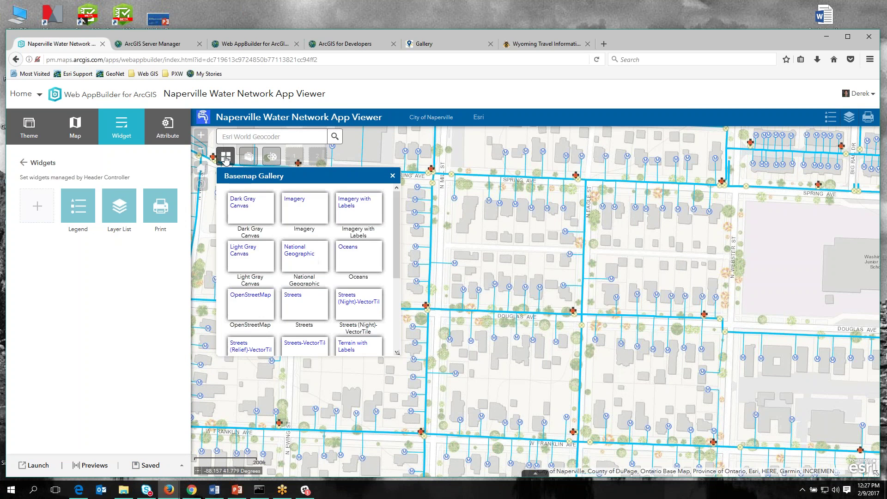
{"action": "left_click", "coordinate": [299, 261]}
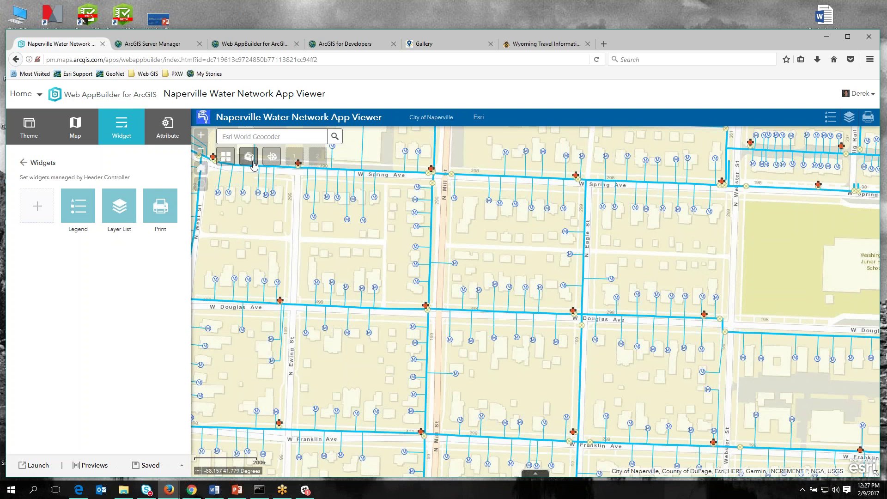
Step: Place a water leak location on W Douglas Ave just east of N Eagle St and run the valve isolation task
{"action": "left_click", "coordinate": [249, 156]}
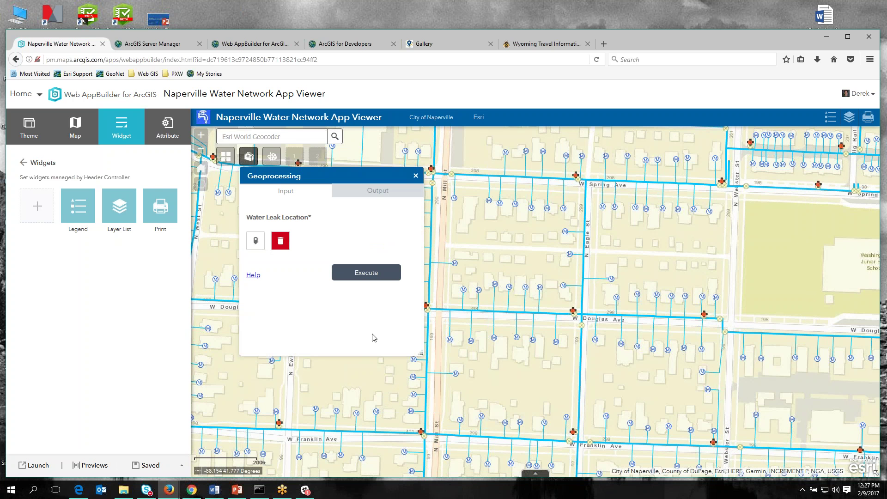
{"action": "left_click", "coordinate": [256, 244]}
{"action": "left_click", "coordinate": [604, 310]}
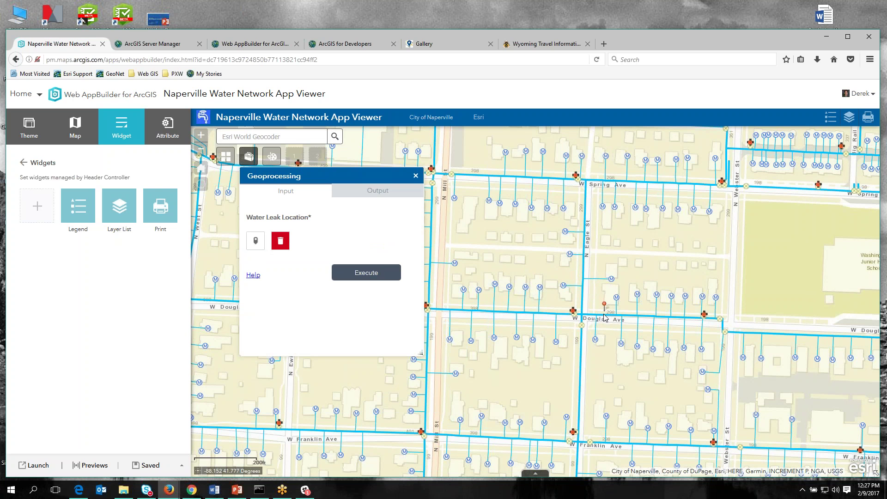
{"action": "left_click", "coordinate": [370, 274]}
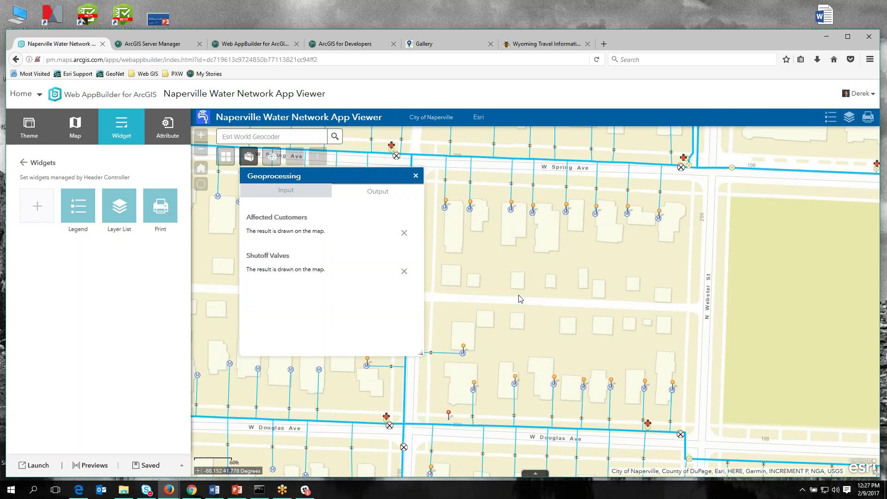
{"action": "scroll", "coordinate": [518, 299], "scroll_direction": "down", "scroll_amount": 2}
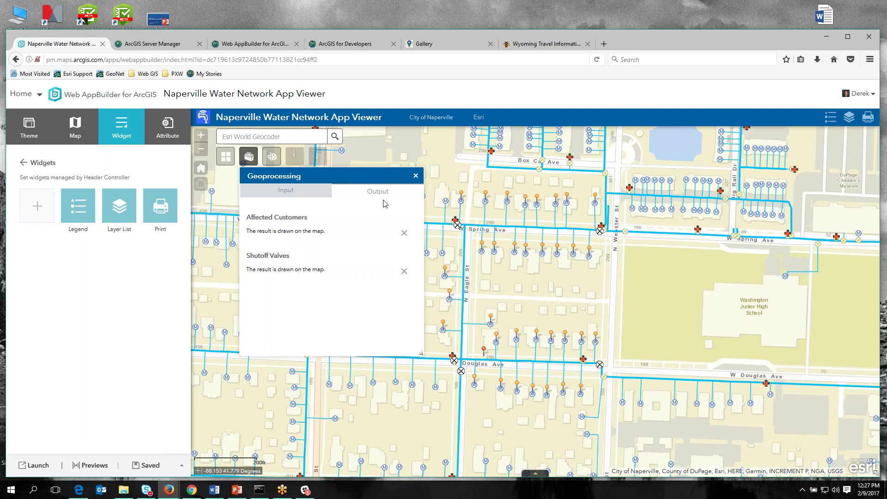
{"action": "left_click", "coordinate": [416, 178]}
Step: Draw a freehand polygon with the light red fill around the affected customers and shutoff valves using the Draw widget
{"action": "left_click", "coordinate": [273, 158]}
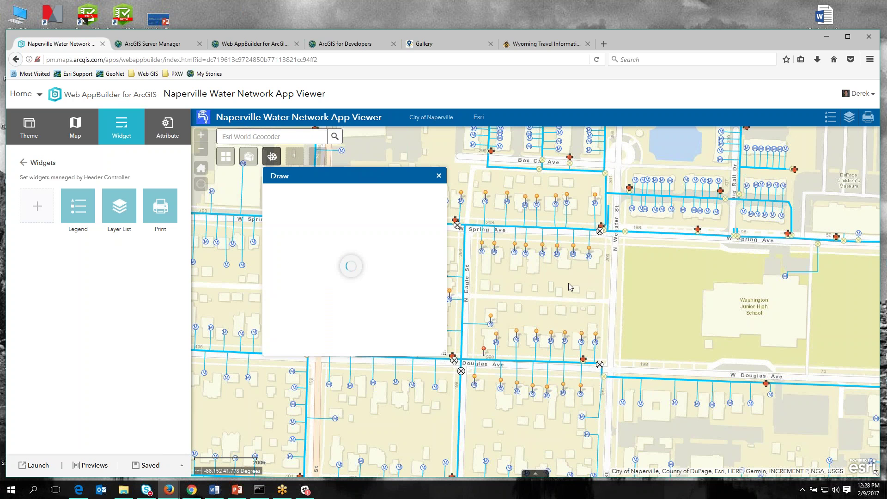
{"action": "left_click_drag", "start_coordinate": [568, 283], "coordinate": [640, 284]}
{"action": "left_click", "coordinate": [353, 237]}
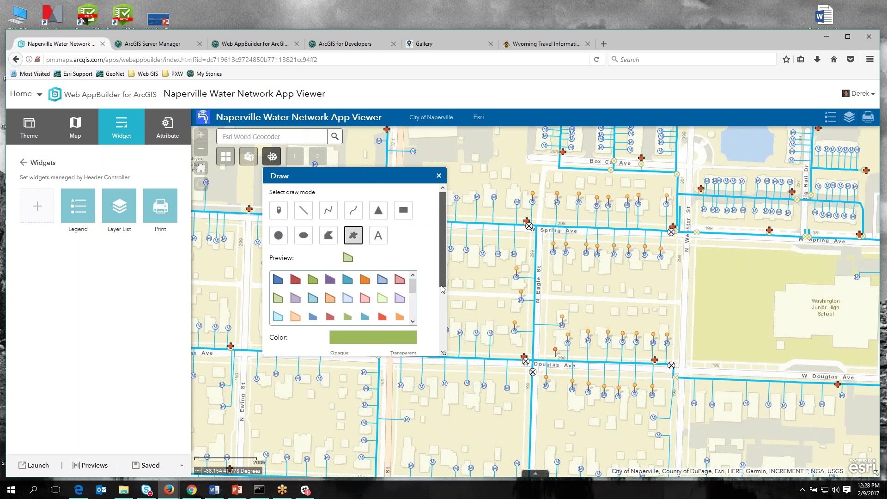
{"action": "scroll", "coordinate": [365, 270], "scroll_direction": "down", "scroll_amount": 1}
{"action": "left_click", "coordinate": [365, 270]}
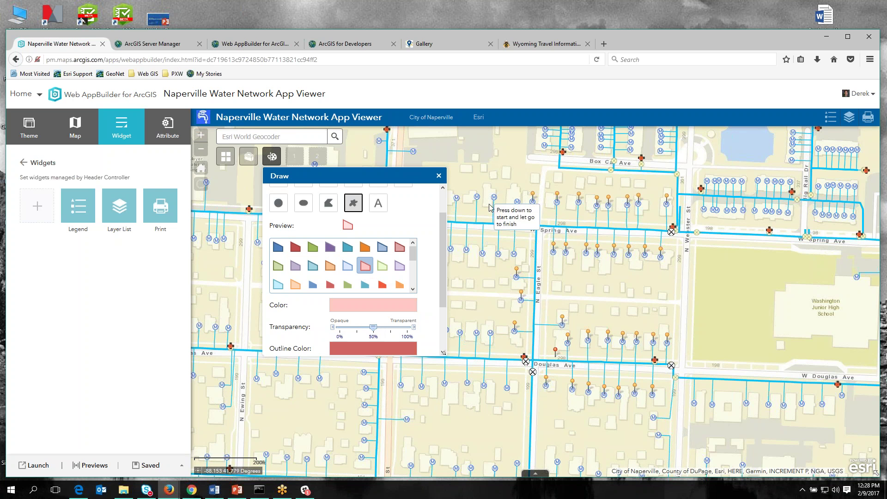
{"action": "mouse_move", "coordinate": [494, 197]}
{"action": "left_mouse_down"}
{"action": "mouse_move", "coordinate": [514, 180]}
{"action": "mouse_move", "coordinate": [489, 274]}
{"action": "left_mouse_up"}
{"action": "mouse_move", "coordinate": [493, 312]}
{"action": "left_mouse_down"}
{"action": "mouse_move", "coordinate": [494, 381]}
{"action": "mouse_move", "coordinate": [588, 419]}
{"action": "mouse_move", "coordinate": [690, 390]}
{"action": "mouse_move", "coordinate": [581, 273]}
{"action": "mouse_move", "coordinate": [696, 262]}
{"action": "mouse_move", "coordinate": [680, 181]}
{"action": "mouse_move", "coordinate": [515, 181]}
{"action": "left_mouse_up"}
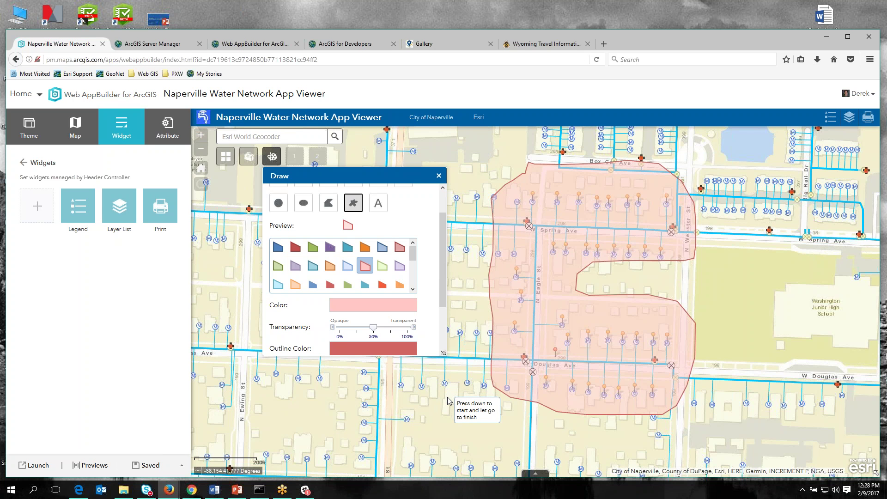
Step: Close the Draw widget and review the tools offered in the Analysis widget's configuration, including Extract Data, without adding the widget
{"action": "left_click", "coordinate": [438, 176]}
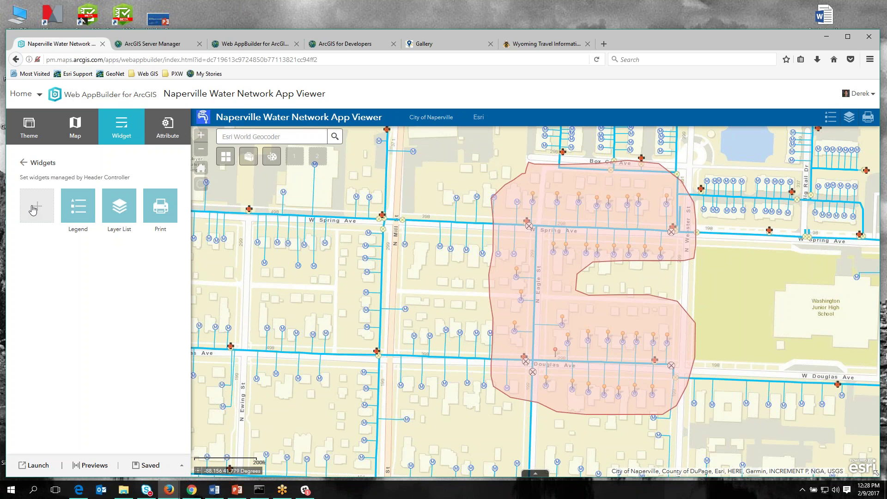
{"action": "left_click", "coordinate": [33, 210]}
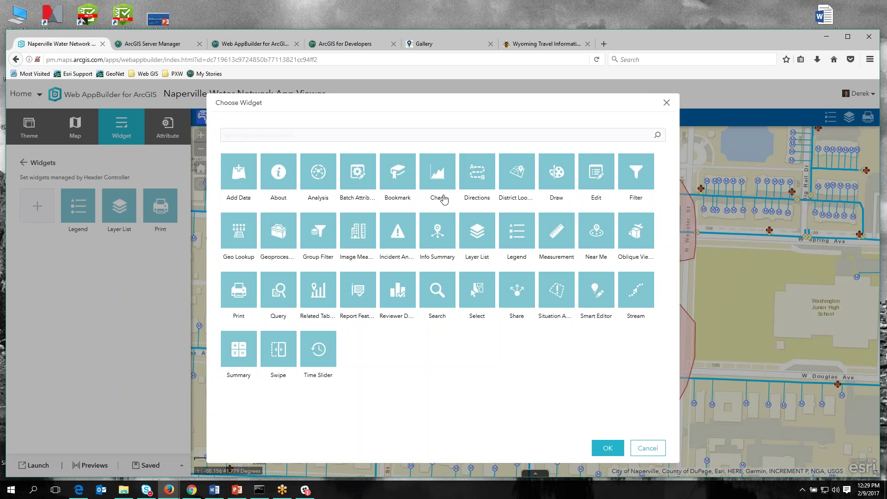
{"action": "left_click", "coordinate": [328, 180]}
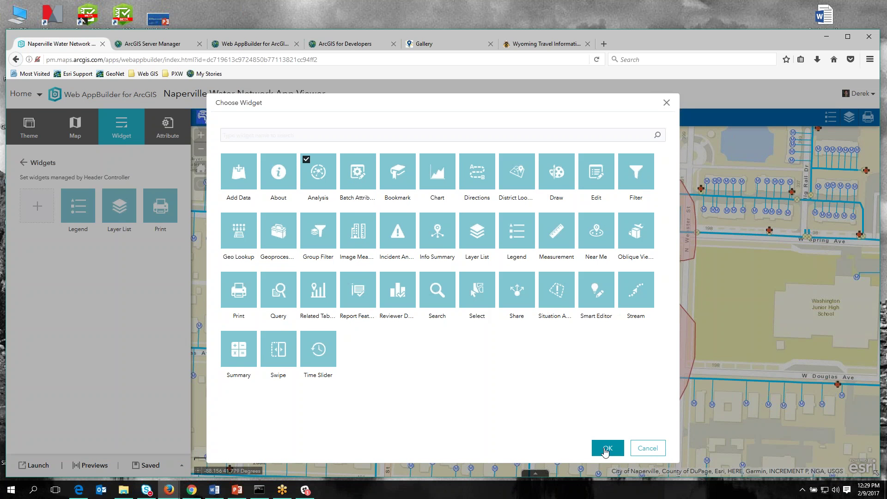
{"action": "left_click", "coordinate": [606, 453]}
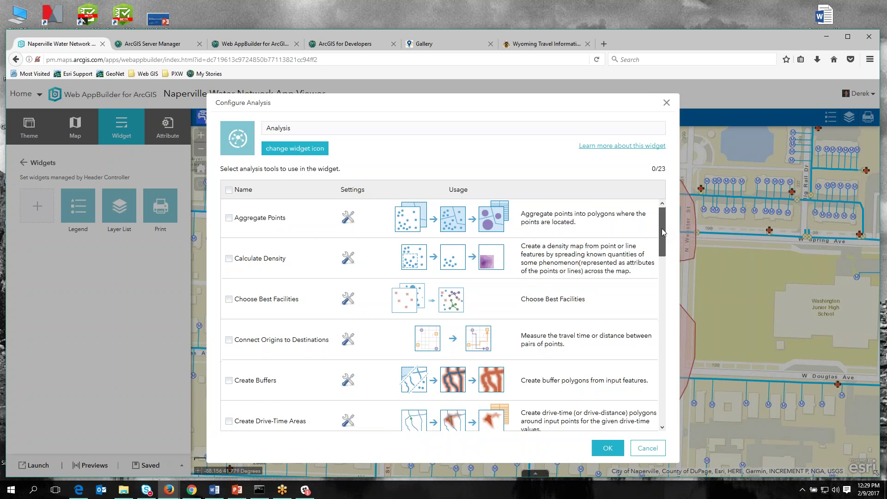
{"action": "mouse_move", "coordinate": [661, 228]}
{"action": "left_mouse_down"}
{"action": "mouse_move", "coordinate": [662, 392]}
{"action": "mouse_move", "coordinate": [665, 310]}
{"action": "left_mouse_up"}
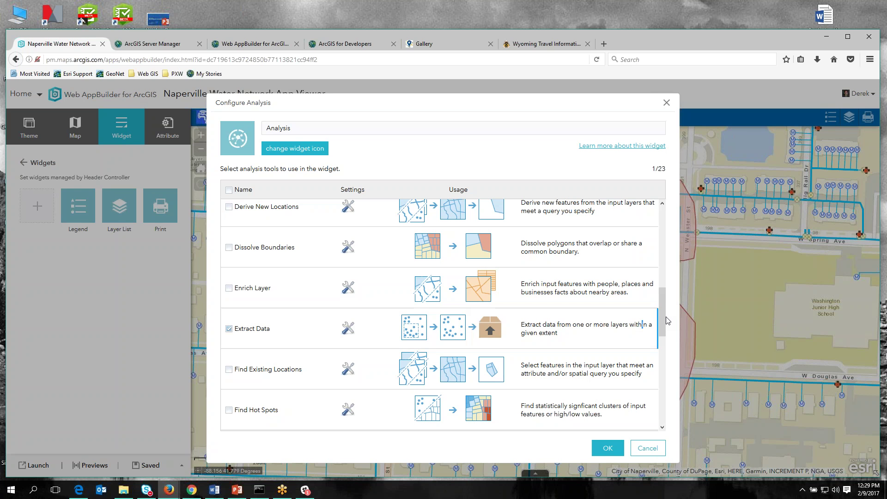
{"action": "left_click_drag", "start_coordinate": [662, 313], "coordinate": [662, 233]}
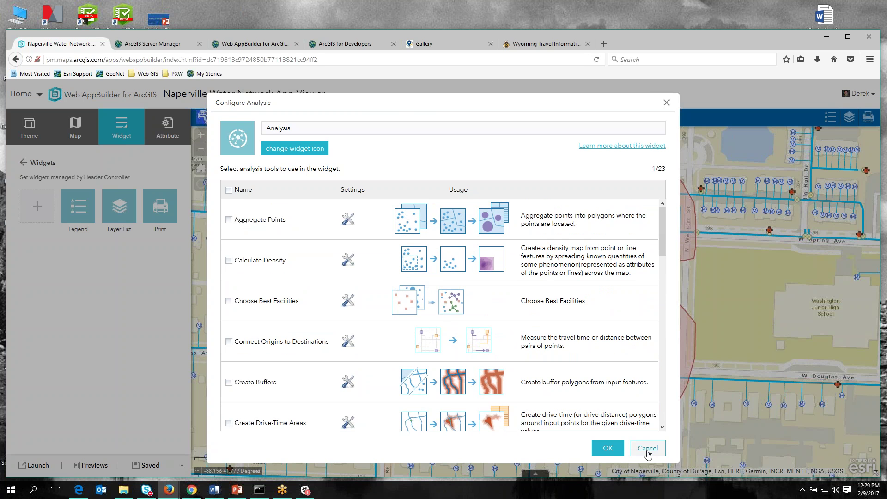
{"action": "left_click", "coordinate": [647, 449]}
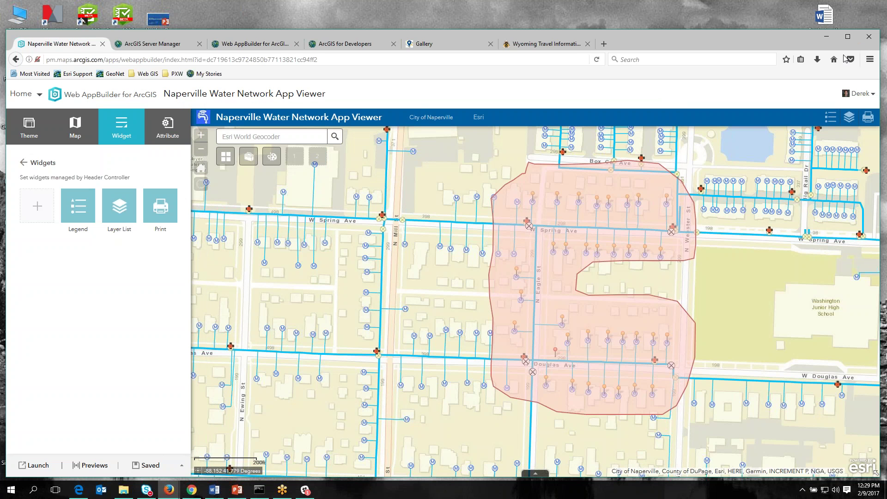
Step: Switch to the ArcGIS Blog in Chrome and open "Web AppBuilder for ArcGIS Developer Edition Now Supports 3D (Beta)!!" from page 2 of the author's posts
{"action": "left_click", "coordinate": [823, 37]}
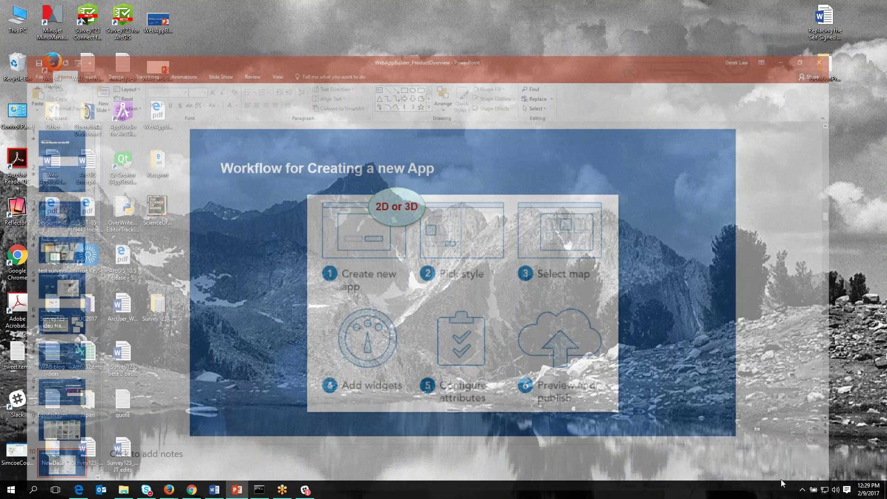
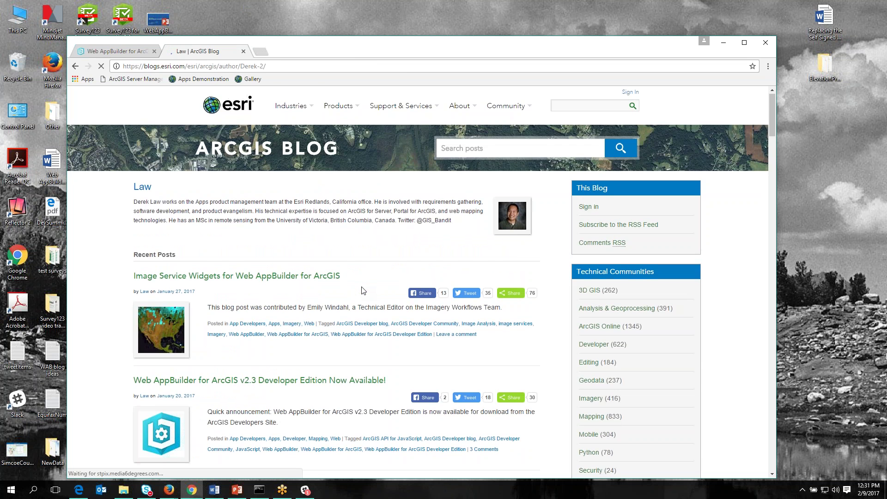
{"action": "scroll", "coordinate": [362, 290], "scroll_direction": "down", "scroll_amount": 20}
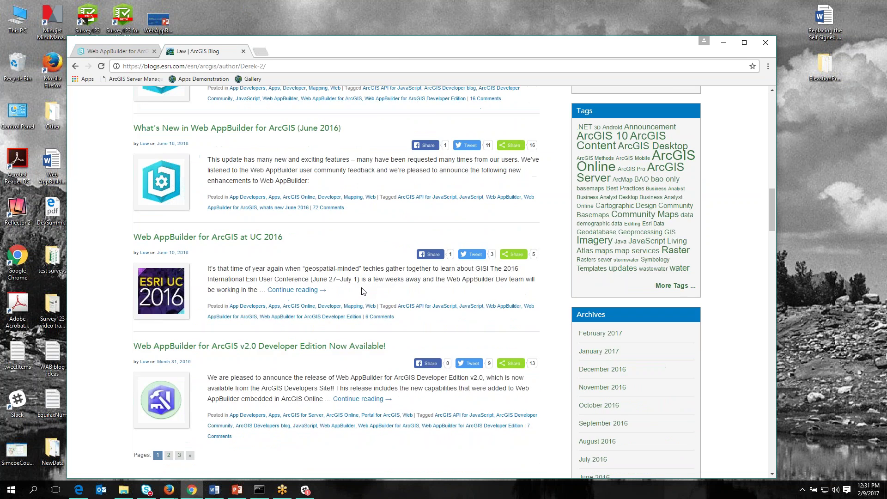
{"action": "scroll", "coordinate": [361, 290], "scroll_direction": "down", "scroll_amount": 3}
{"action": "left_click", "coordinate": [169, 316]}
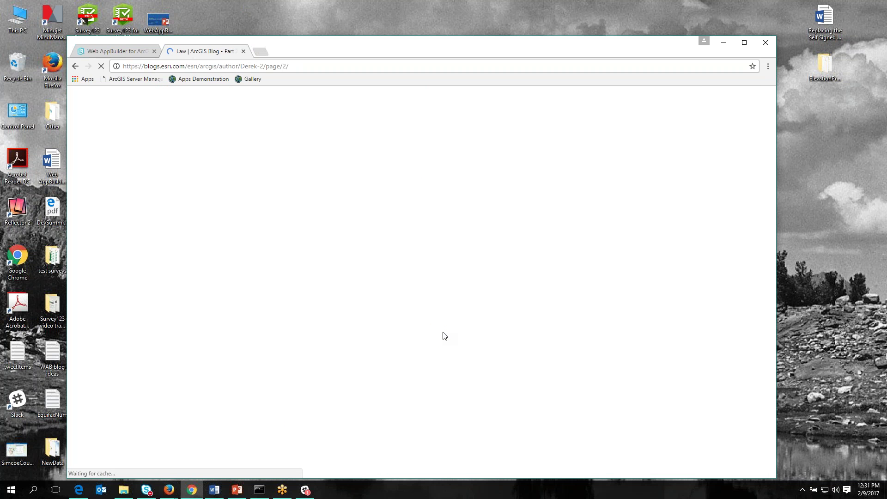
{"action": "scroll", "coordinate": [333, 354], "scroll_direction": "down", "scroll_amount": 3}
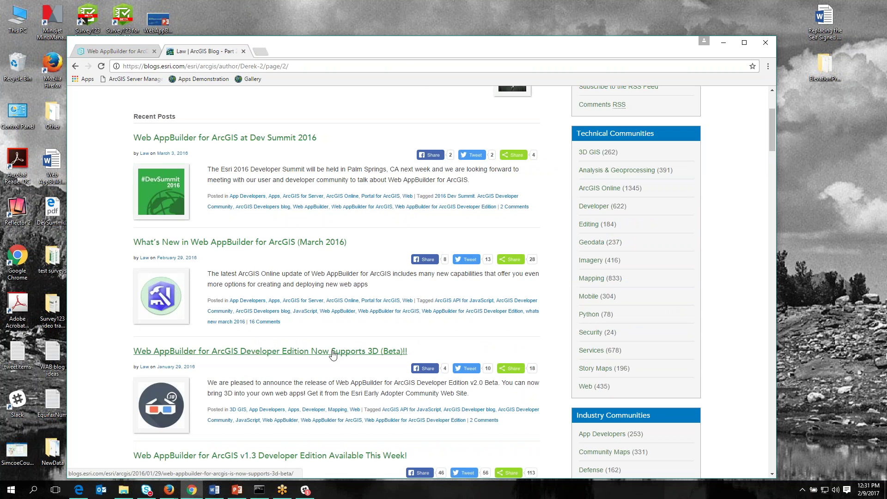
{"action": "left_click", "coordinate": [333, 353]}
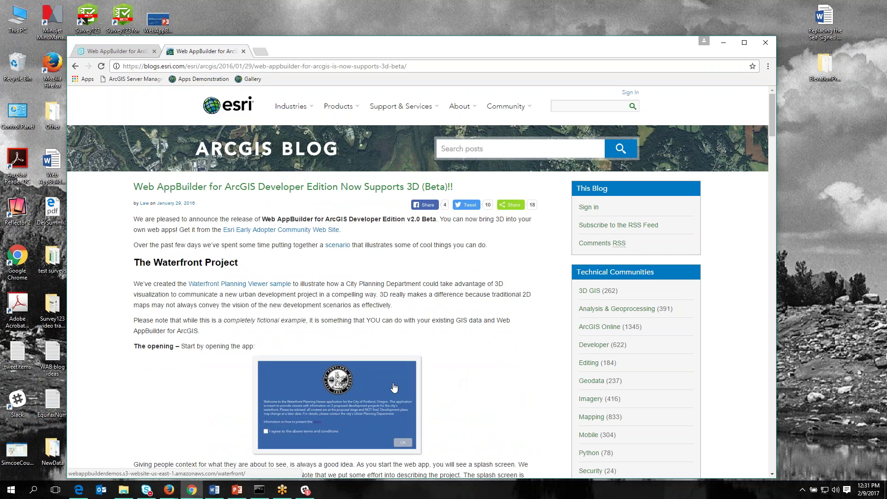
Step: Launch the Waterfront Planning Viewer sample from the post, accept its terms and explore the 3D development site
{"action": "left_click", "coordinate": [346, 396]}
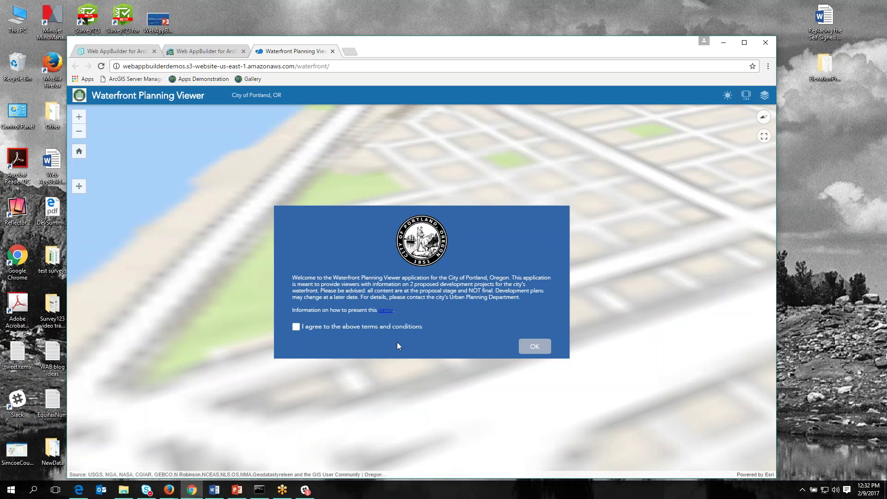
{"action": "left_click", "coordinate": [297, 327]}
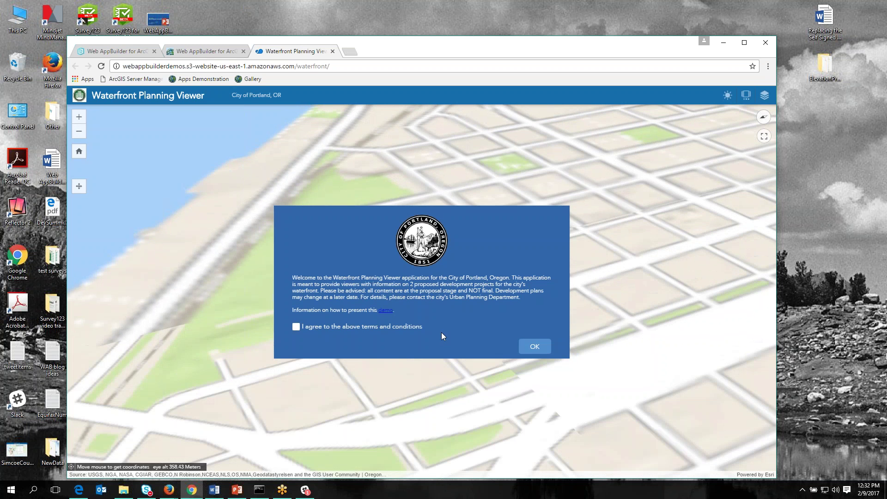
{"action": "left_click", "coordinate": [535, 346]}
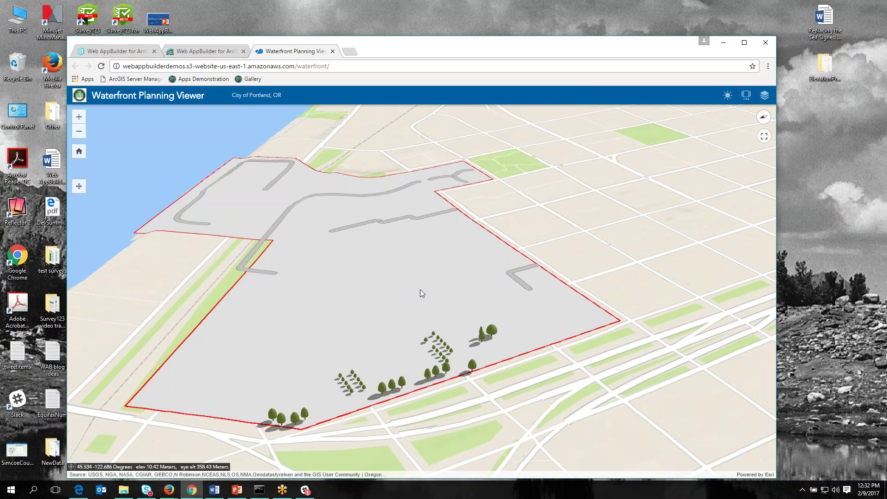
{"action": "left_click_drag", "start_coordinate": [406, 310], "coordinate": [460, 309]}
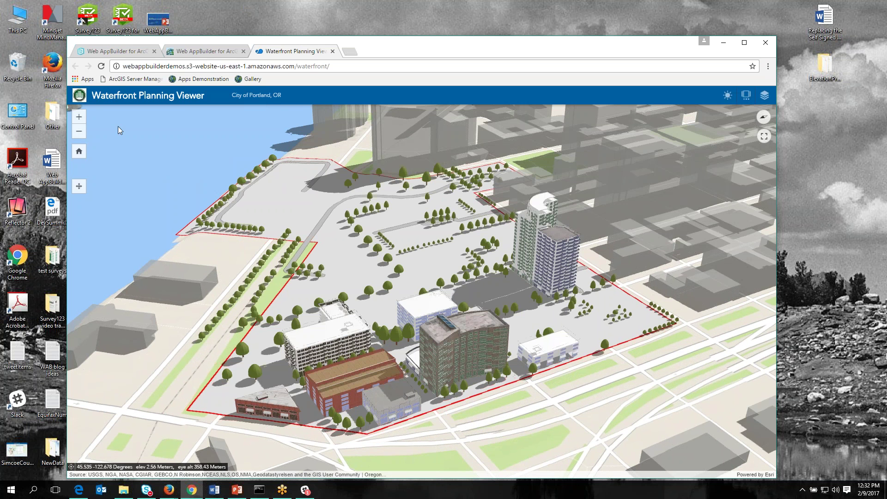
{"action": "mouse_move", "coordinate": [431, 266]}
{"action": "left_mouse_down"}
{"action": "mouse_move", "coordinate": [469, 244]}
{"action": "mouse_move", "coordinate": [427, 254]}
{"action": "left_mouse_up"}
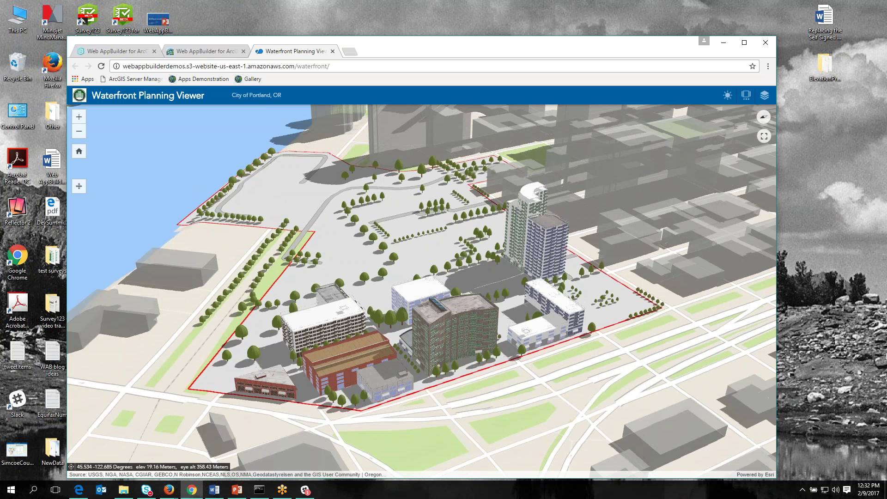
{"action": "left_click_drag", "start_coordinate": [416, 298], "coordinate": [464, 323]}
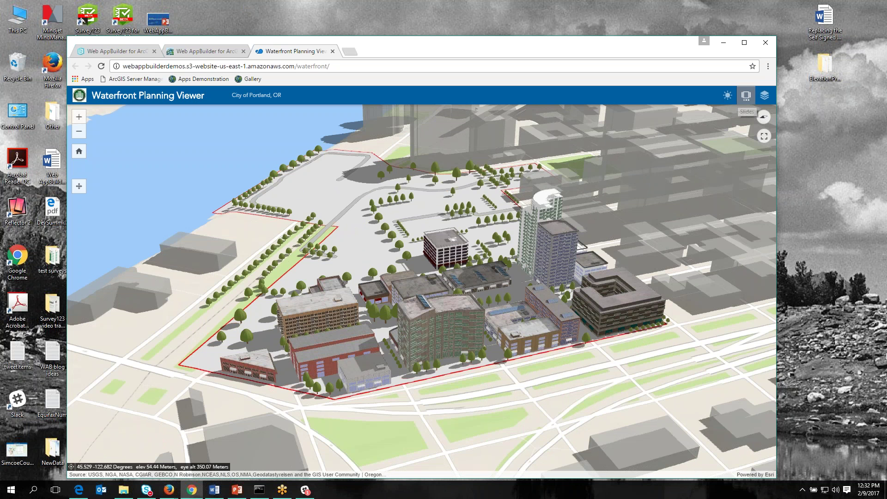
Step: Show the first and seventh scenes from the Slides widget to compare the waterfront development proposals, and put the browser away
{"action": "left_click", "coordinate": [746, 95]}
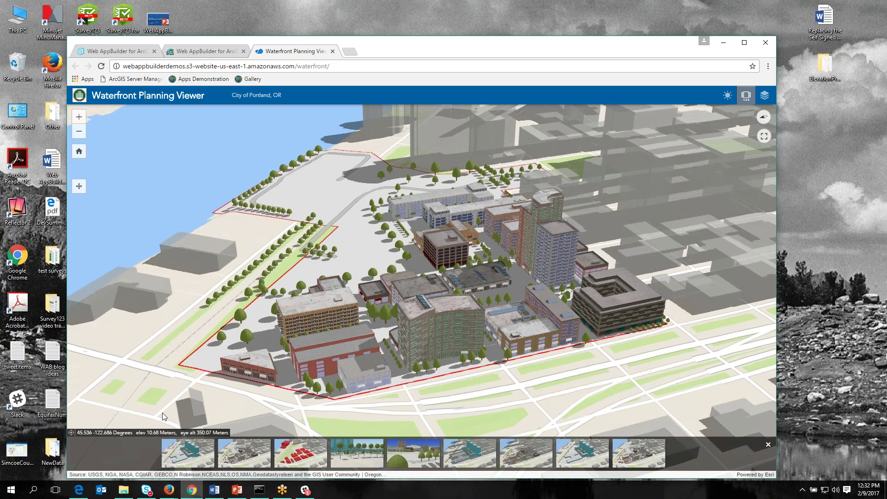
{"action": "left_click", "coordinate": [190, 456]}
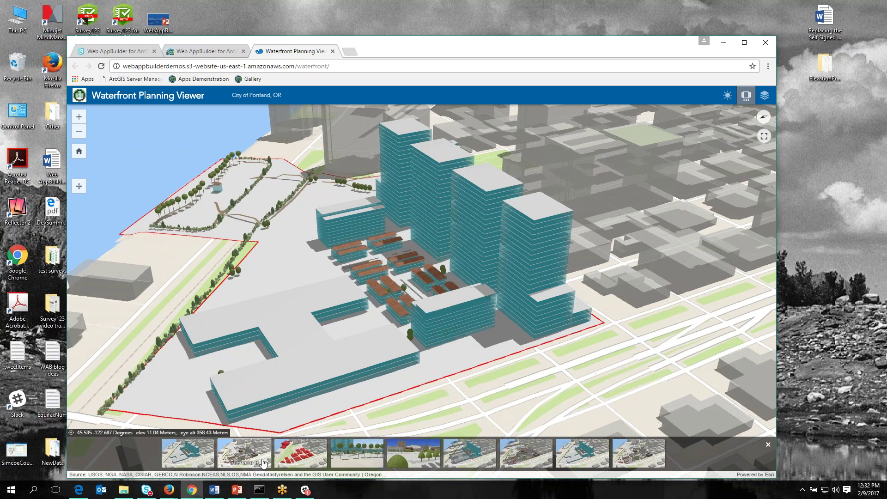
{"action": "left_click", "coordinate": [524, 463]}
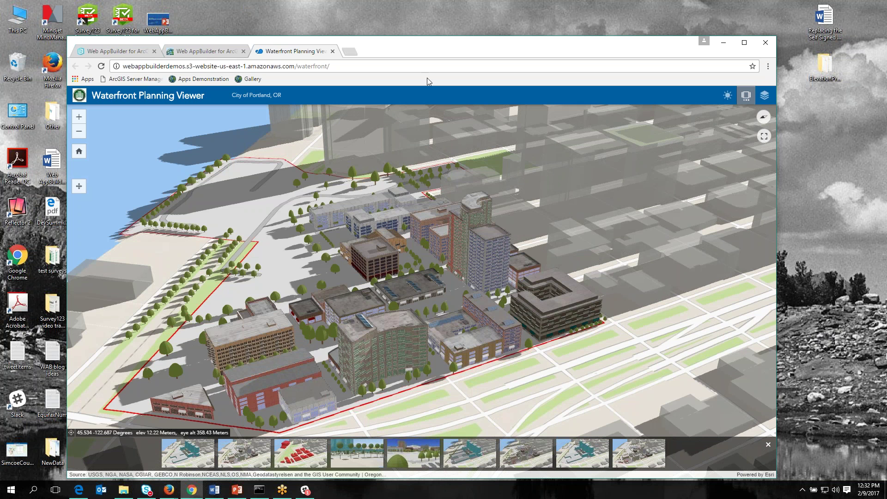
{"action": "left_click", "coordinate": [723, 46]}
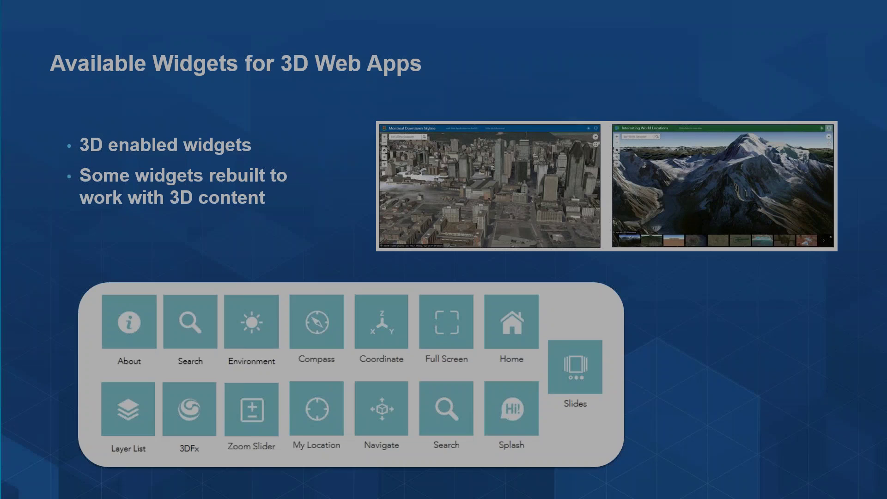
Step: End the slide show at "Run 2D Apps on Any Device", switch to Web AppBuilder in Firefox and preview the app as iPhone 7 Plus
{"action": "key", "text": "Right"}
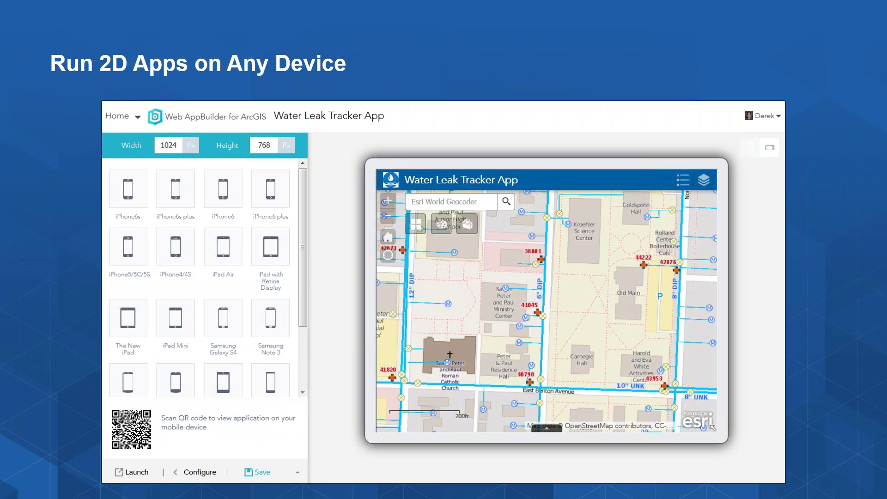
{"action": "key", "text": "Escape"}
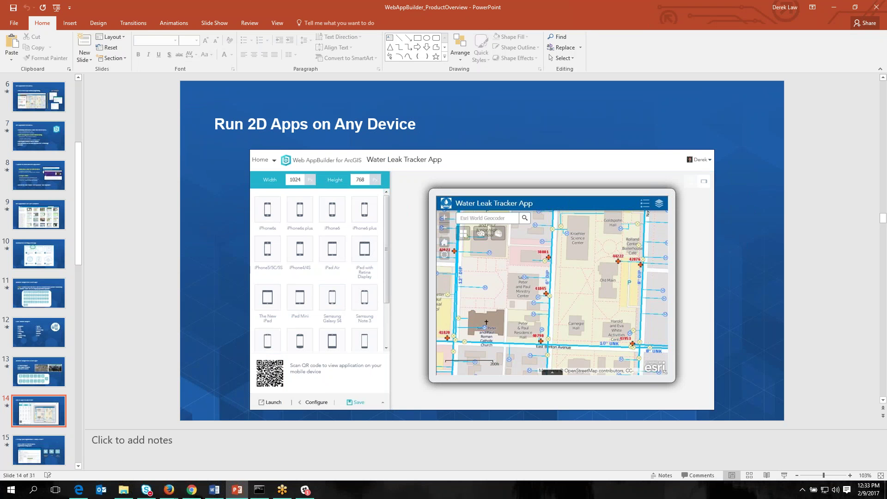
{"action": "mouse_move", "coordinate": [169, 488]}
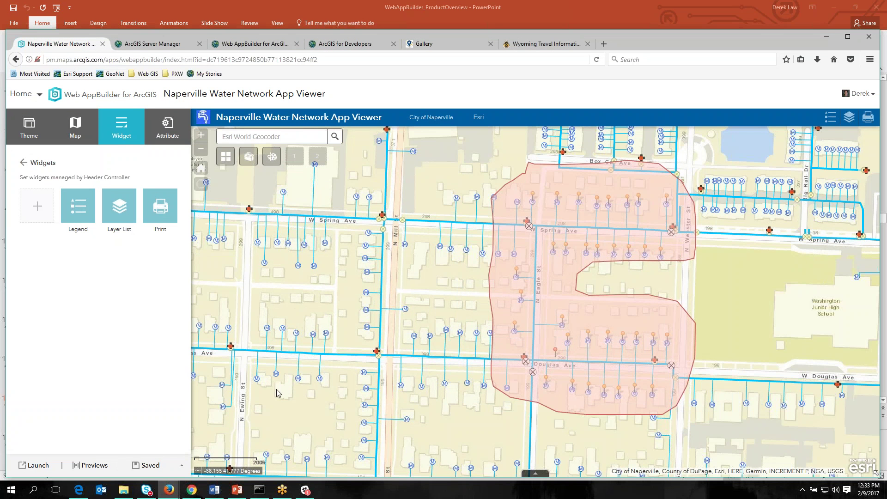
{"action": "left_click", "coordinate": [92, 466]}
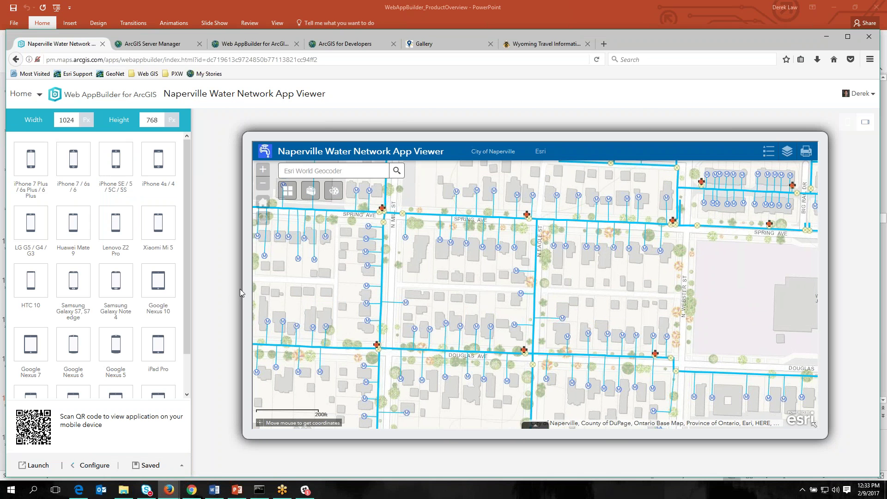
{"action": "left_click", "coordinate": [30, 163]}
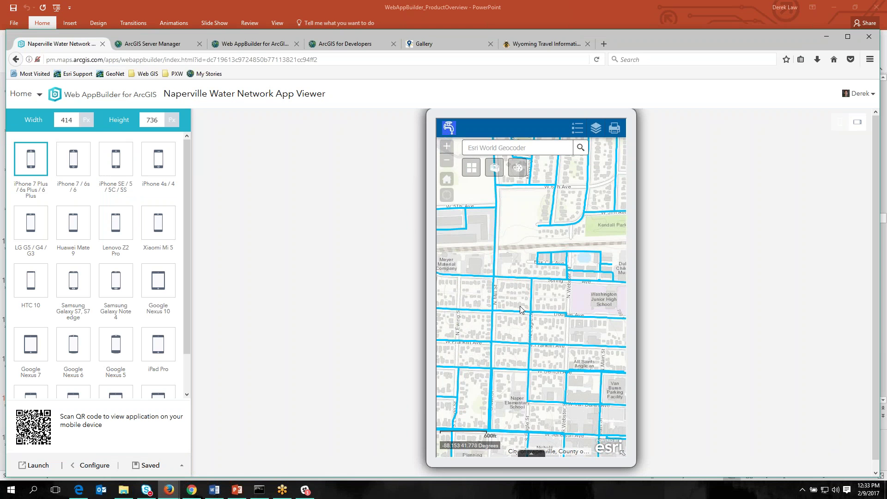
Step: View the full pop-up details of a water service connection just south of Spring Ave in the phone preview and close them
{"action": "scroll", "coordinate": [541, 317], "scroll_direction": "up", "scroll_amount": 2}
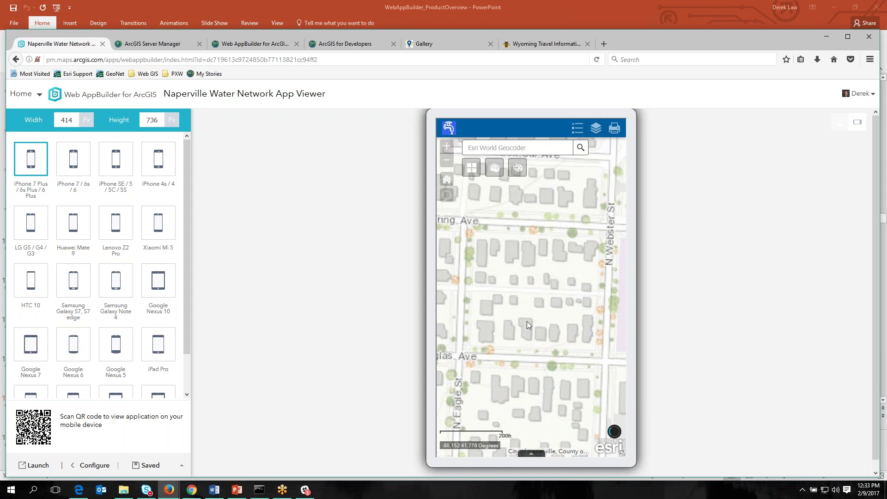
{"action": "left_click", "coordinate": [490, 245]}
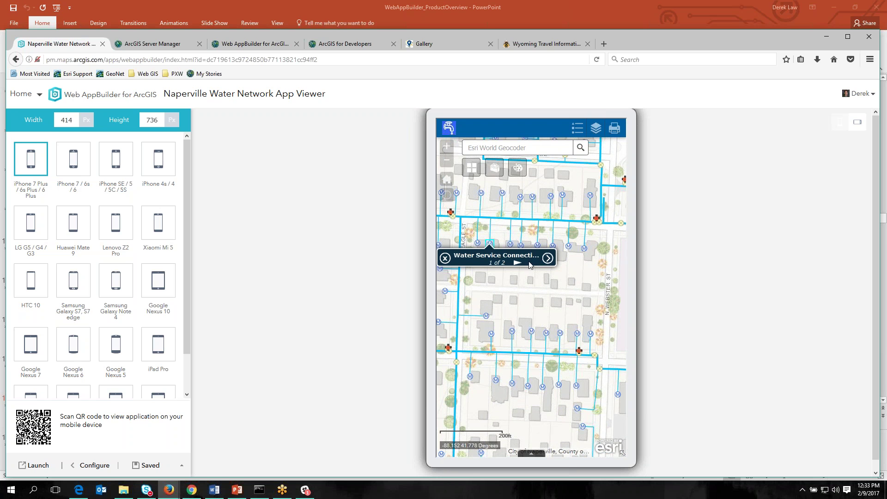
{"action": "left_click", "coordinate": [548, 258]}
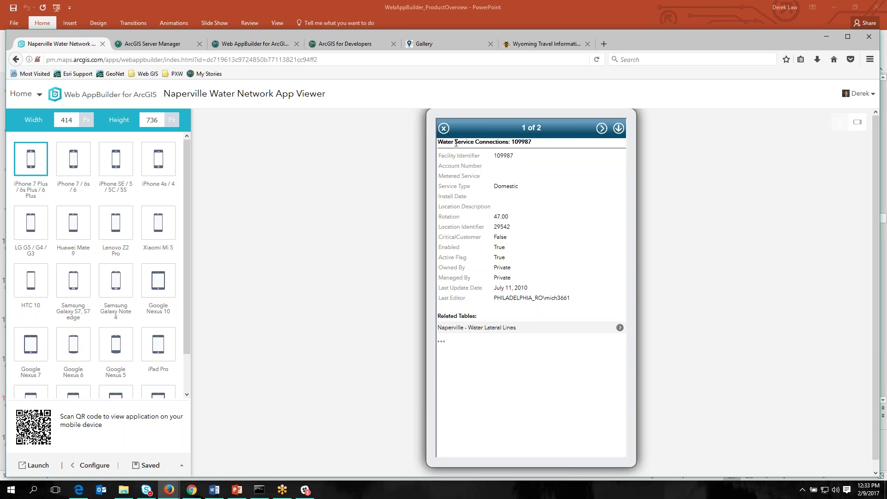
{"action": "left_click", "coordinate": [444, 128]}
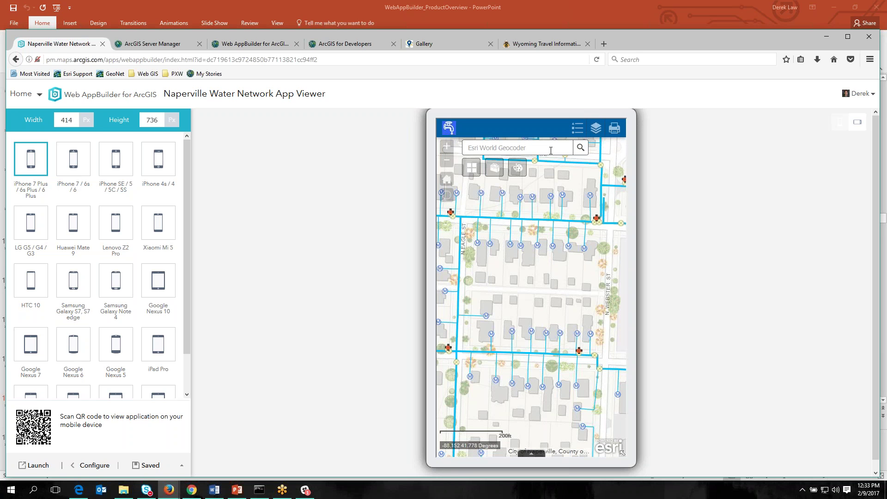
Step: Review the Legend widget's water layers in the phone preview and switch the preview device to Google Nexus 7
{"action": "left_click", "coordinate": [577, 132]}
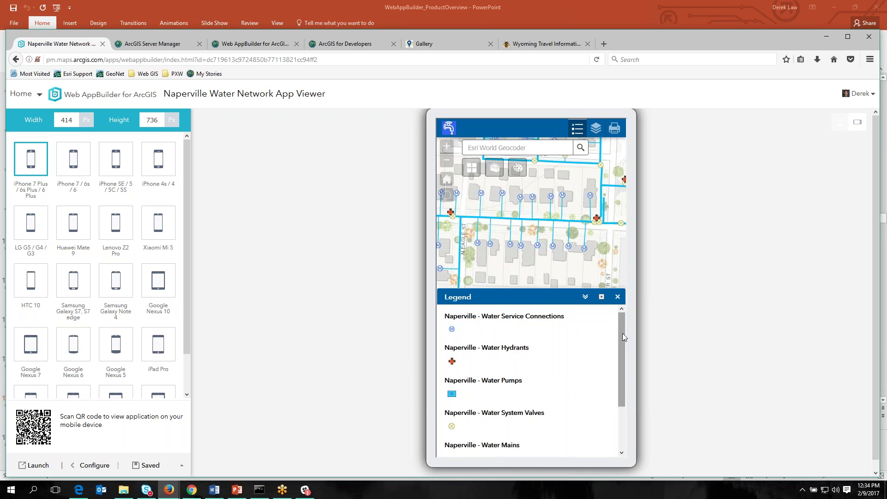
{"action": "left_click_drag", "start_coordinate": [622, 334], "coordinate": [621, 375]}
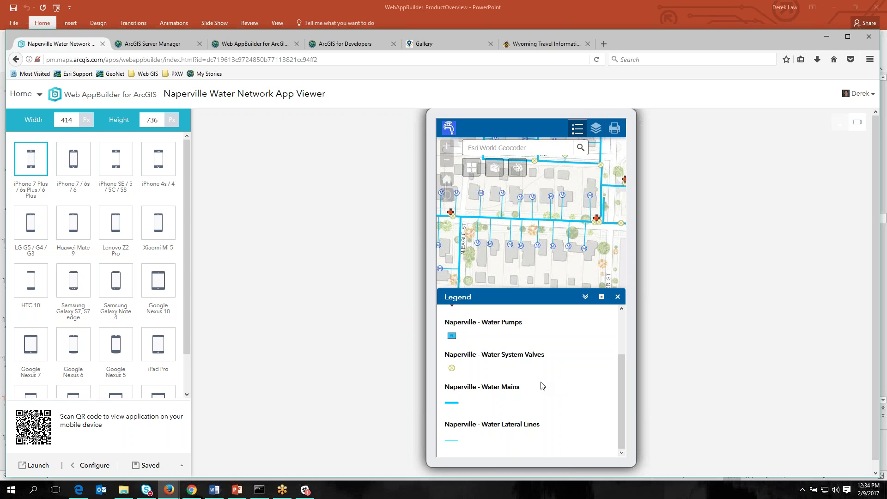
{"action": "left_click", "coordinate": [32, 353]}
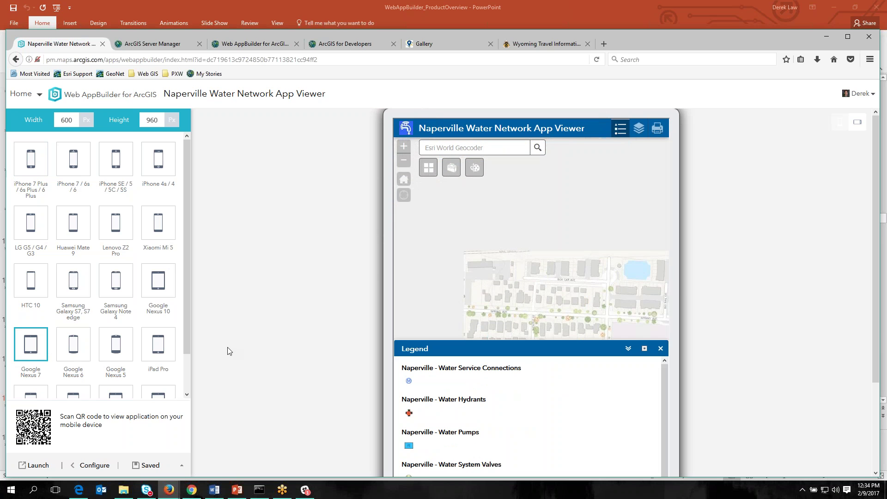
Step: Close the Legend in the device preview, return to configuring the app and apply the Launchpad Theme
{"action": "left_click", "coordinate": [661, 348]}
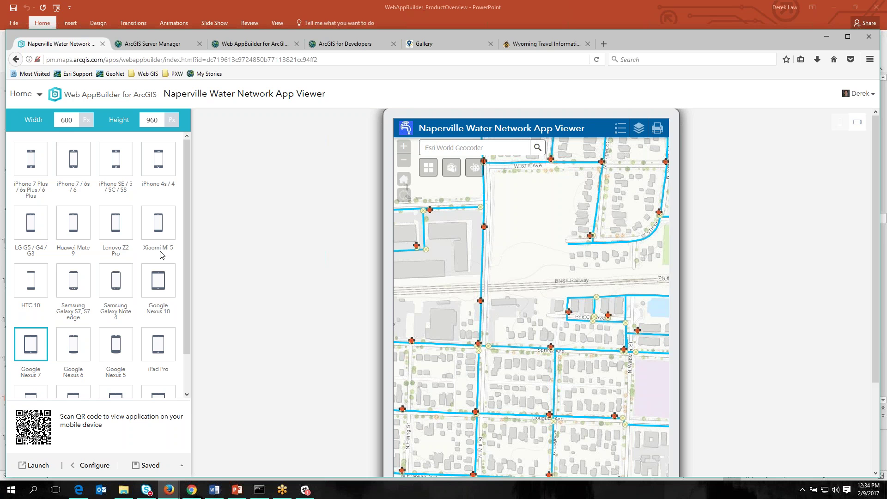
{"action": "left_click", "coordinate": [97, 467]}
{"action": "left_click", "coordinate": [36, 125]}
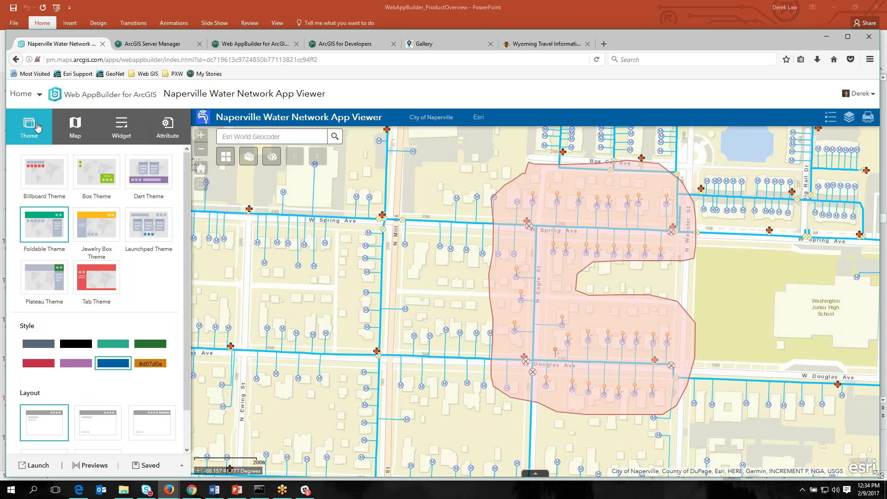
{"action": "left_click", "coordinate": [149, 225]}
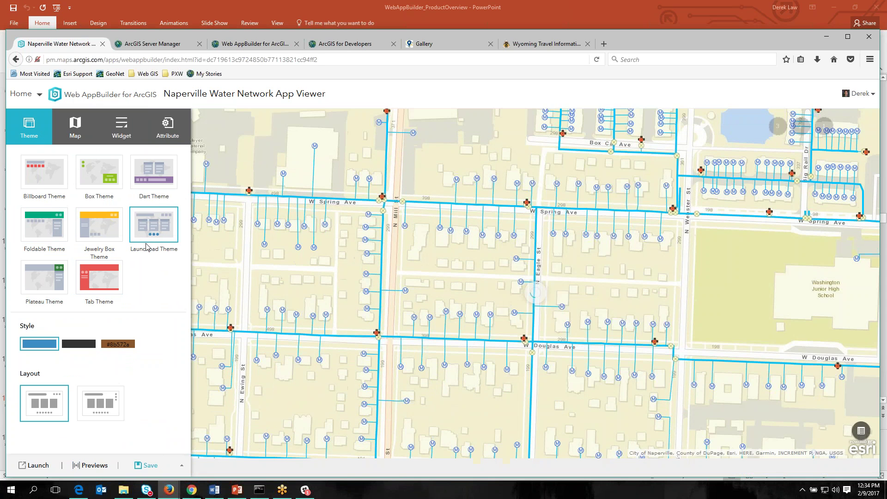
Step: Select the Launchpad Theme's custom style colour and set it to burgundy #8b2a45
{"action": "left_click", "coordinate": [118, 344]}
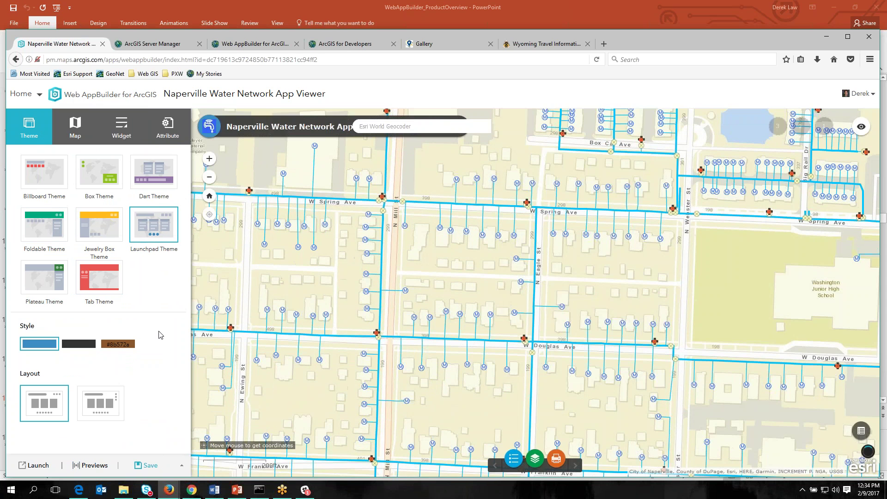
{"action": "left_click", "coordinate": [118, 344]}
{"action": "left_click", "coordinate": [186, 369]}
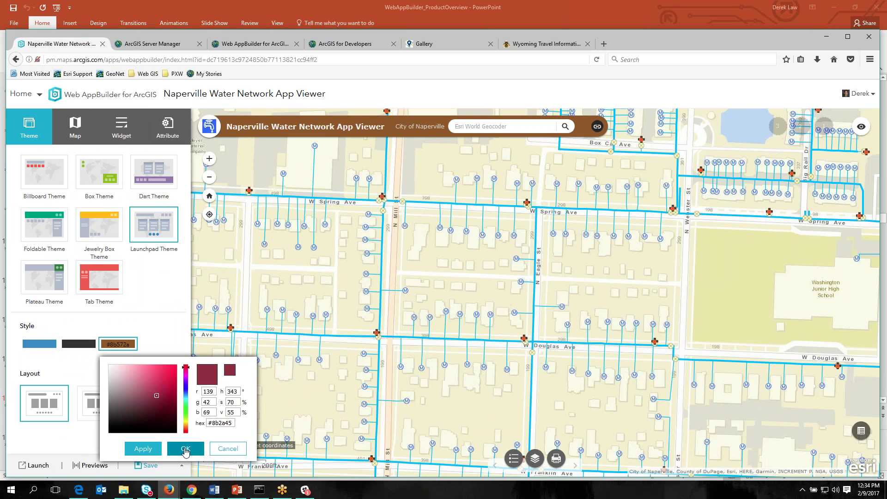
{"action": "left_click", "coordinate": [186, 450]}
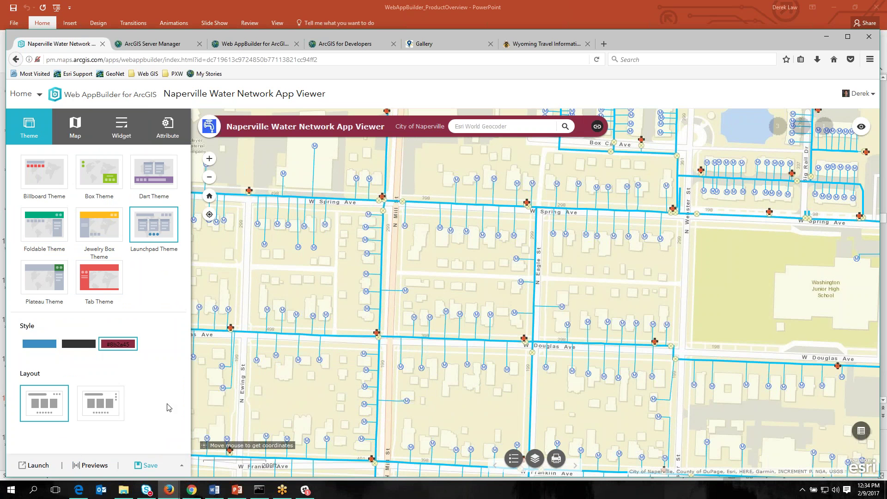
Step: Set the Launchpad Theme's custom style colour to orange-red #ee451b and save the app
{"action": "left_click", "coordinate": [128, 345]}
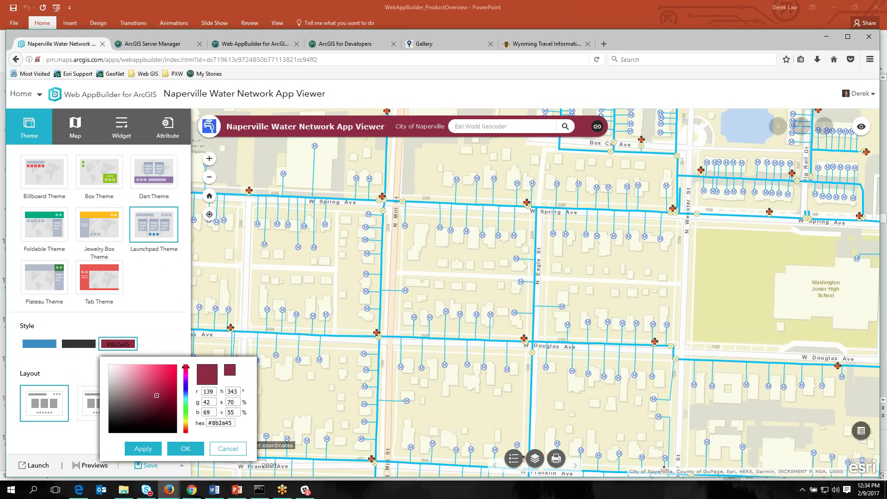
{"action": "left_click", "coordinate": [170, 368]}
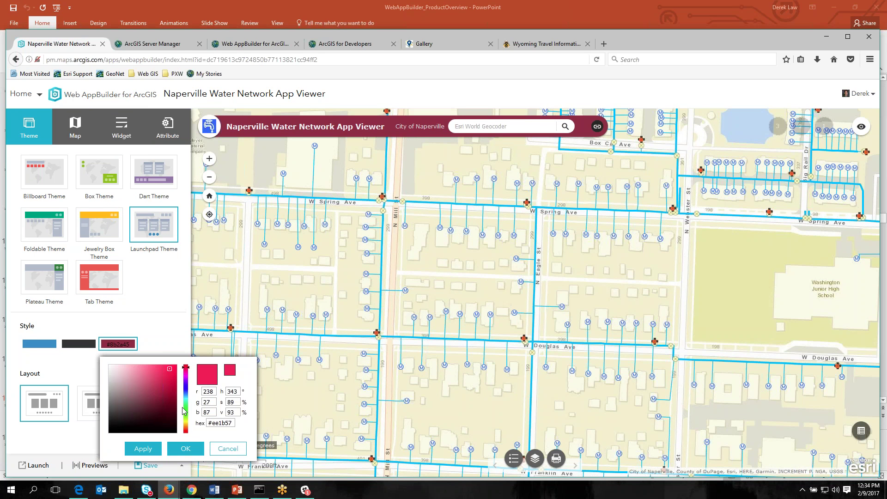
{"action": "left_click", "coordinate": [186, 431]}
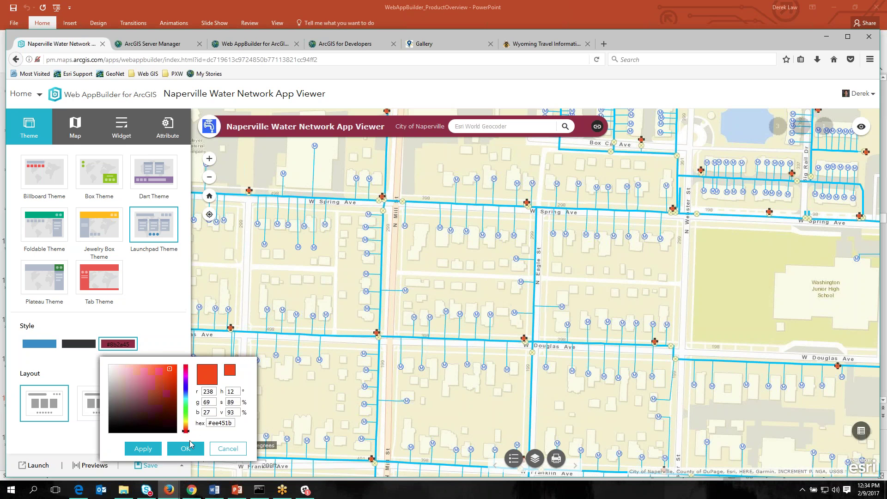
{"action": "left_click", "coordinate": [186, 449]}
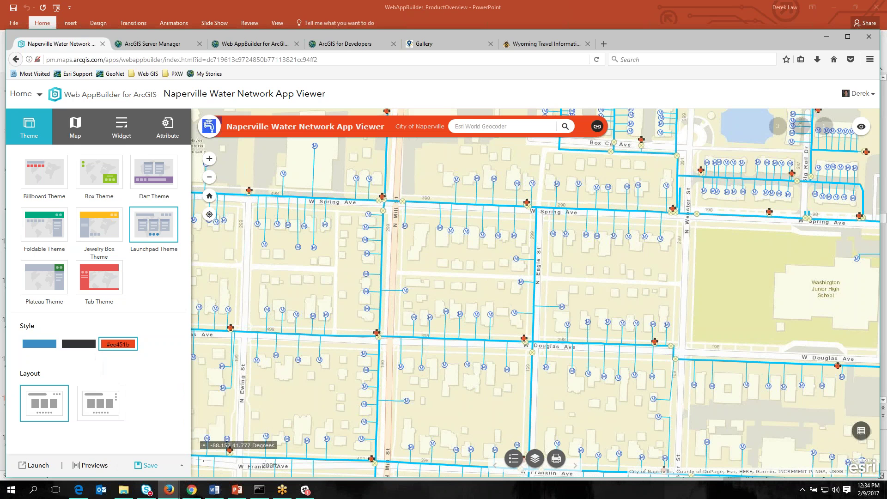
{"action": "left_click", "coordinate": [141, 467]}
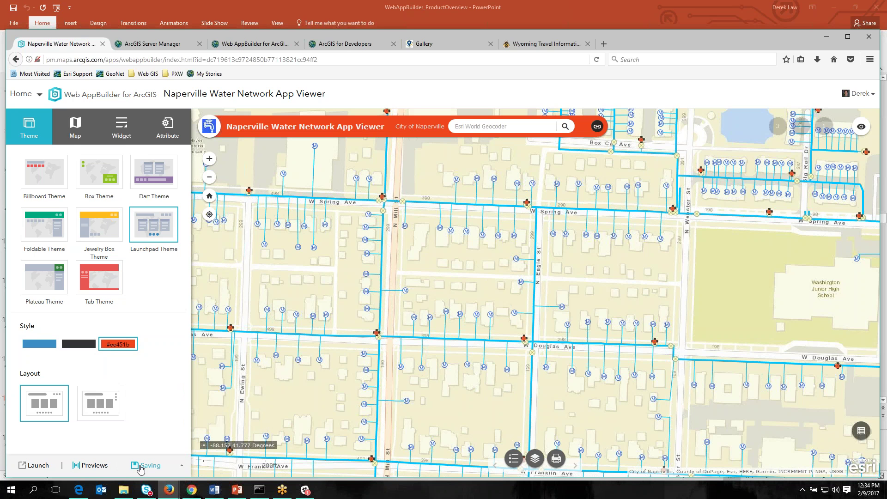
Step: Preview the restyled app as Samsung Galaxy S7, S7 edge and as Google Nexus 10
{"action": "left_click", "coordinate": [90, 469]}
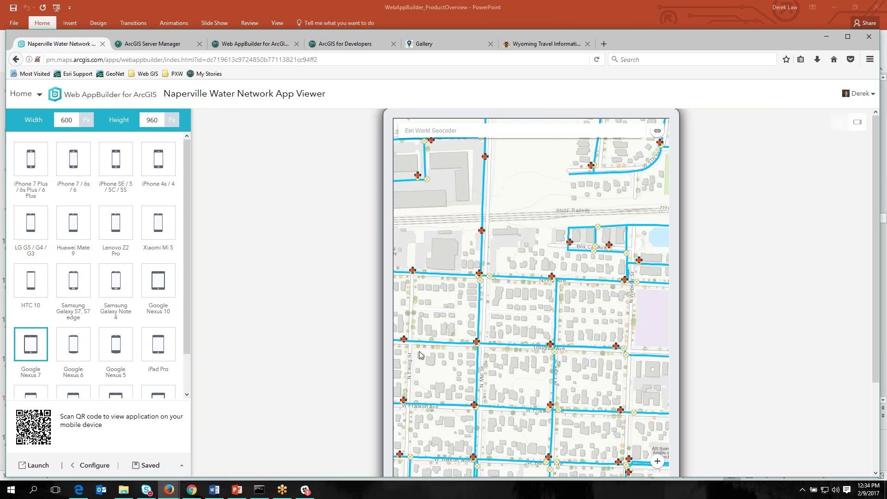
{"action": "left_click", "coordinate": [88, 289]}
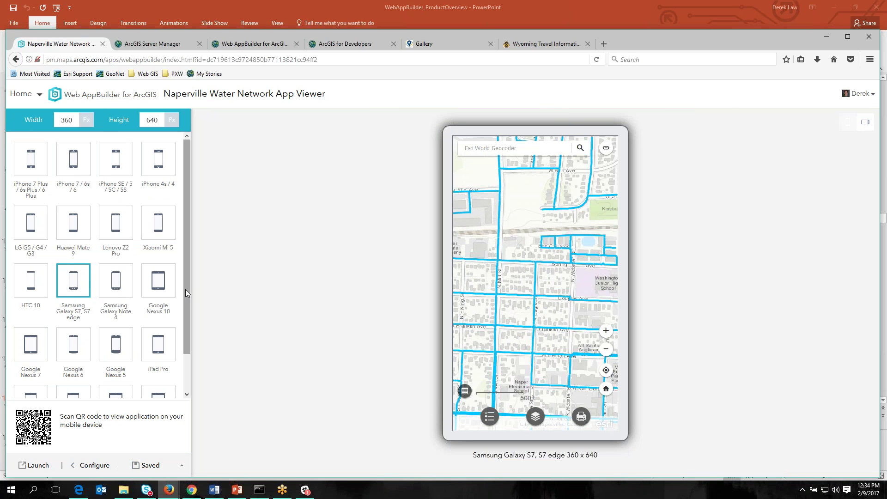
{"action": "left_click", "coordinate": [163, 285]}
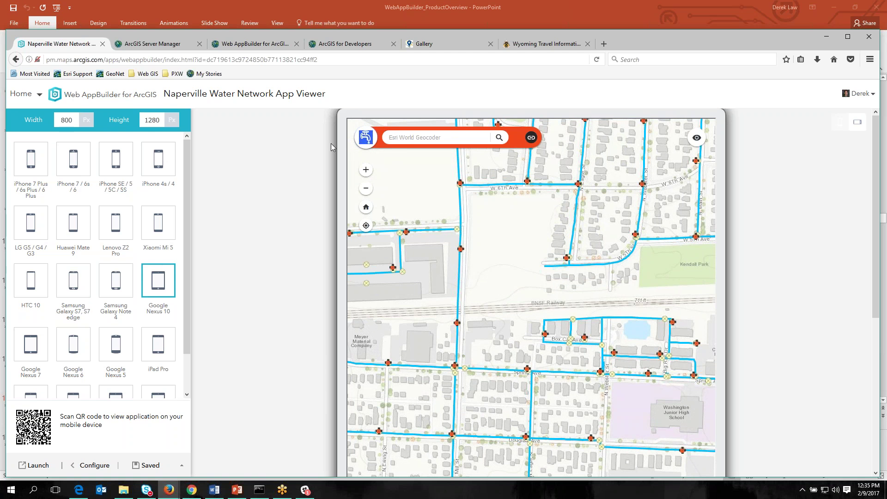
Step: Switch to PowerPoint and resume the slide show from the "Run 2D Apps on Any Device" slide
{"action": "left_click", "coordinate": [236, 492]}
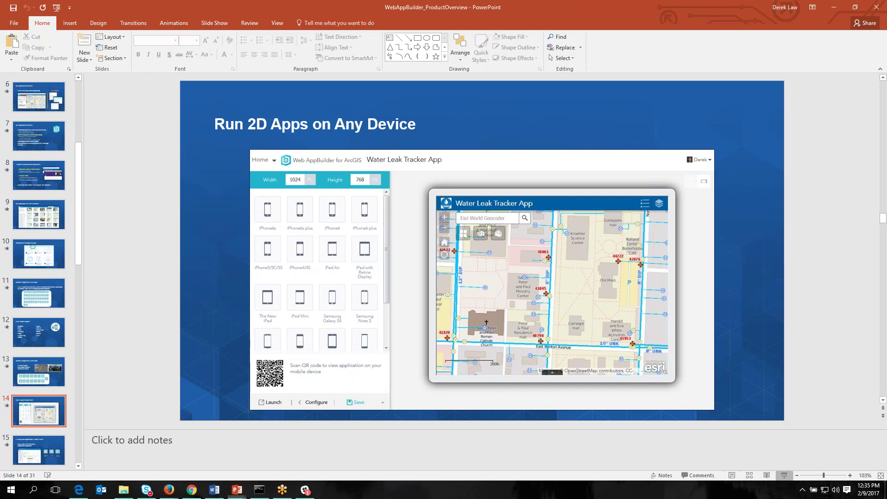
{"action": "key", "text": "shift+F5"}
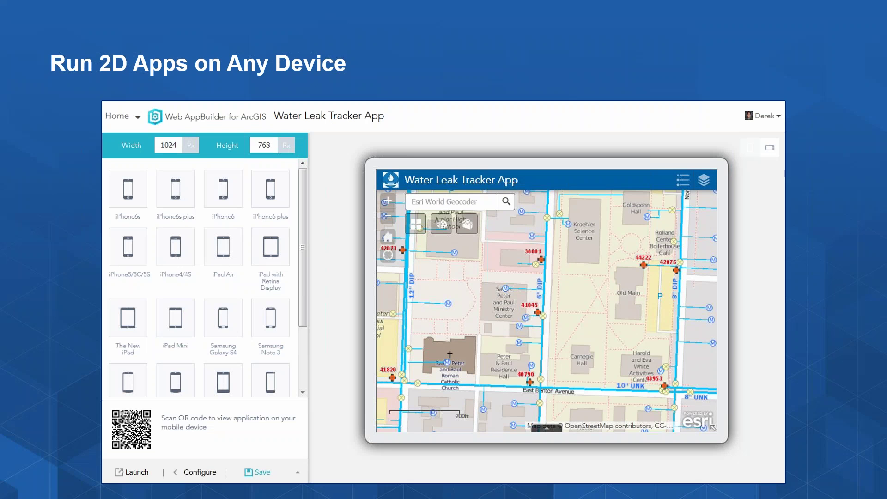
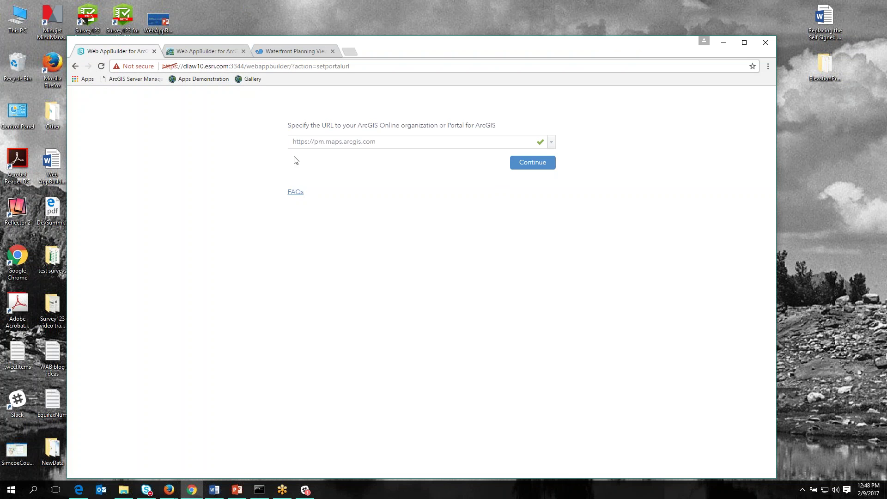
{"action": "left_click", "coordinate": [533, 168]}
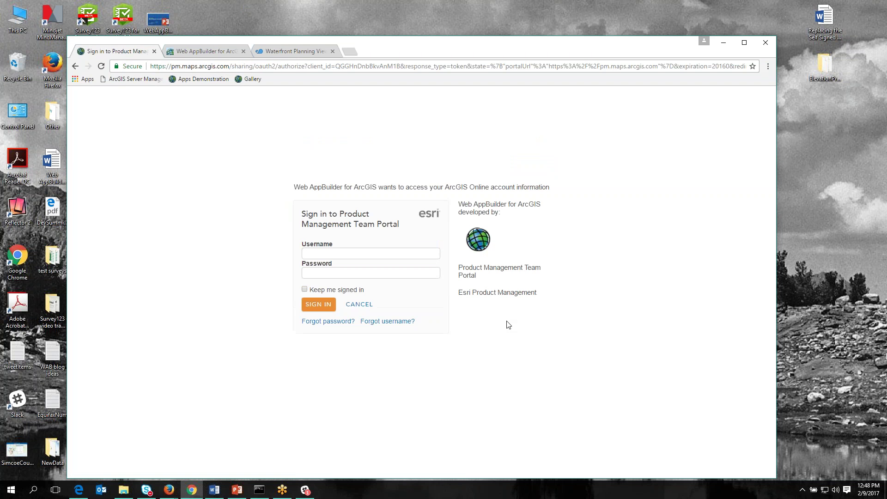
{"action": "type", "text": "Law"}
{"action": "key", "text": "Tab"}
{"action": "key", "text": "Return"}
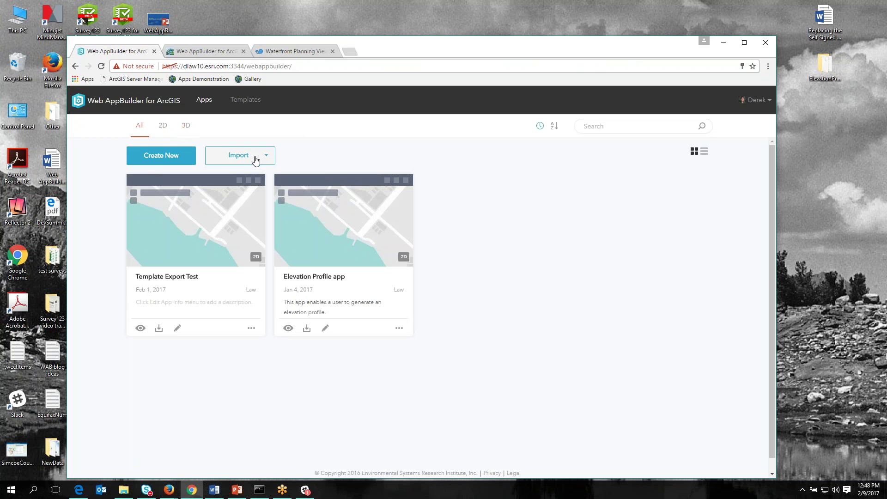
Step: Create a new web app from the Default (2D) template with the title "new App demo"
{"action": "left_click", "coordinate": [144, 158]}
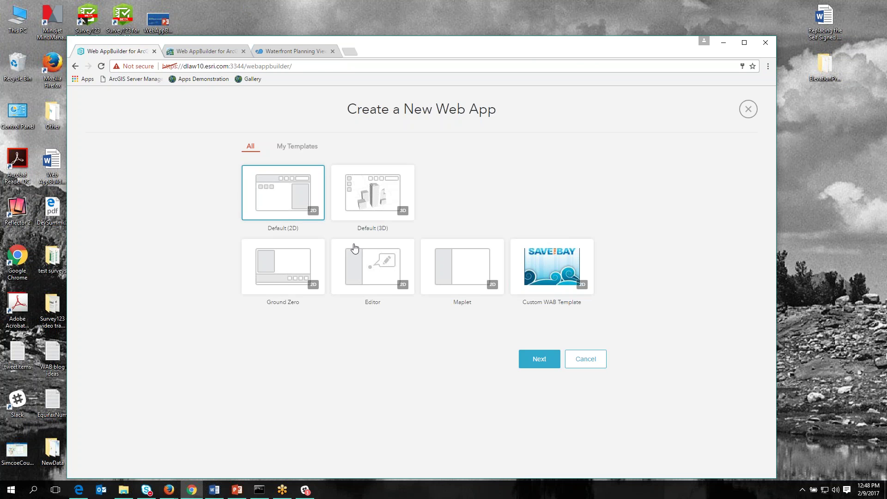
{"action": "left_click", "coordinate": [543, 360]}
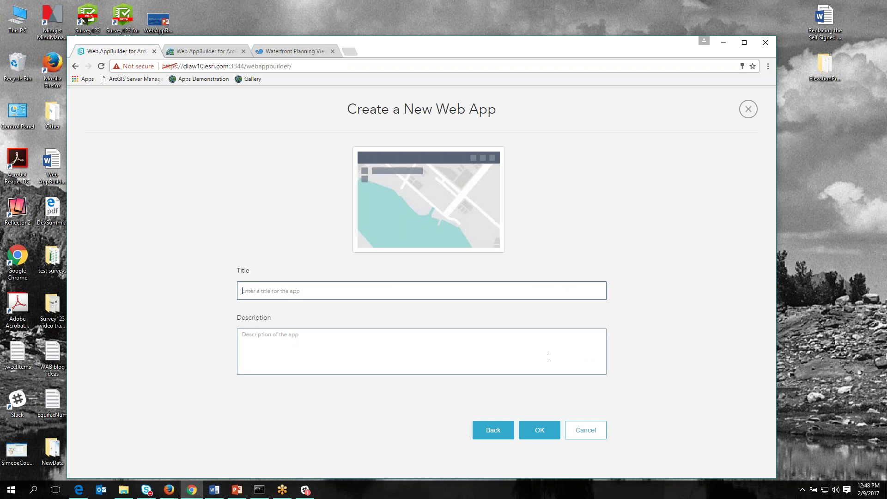
{"action": "type", "text": "new App demo"}
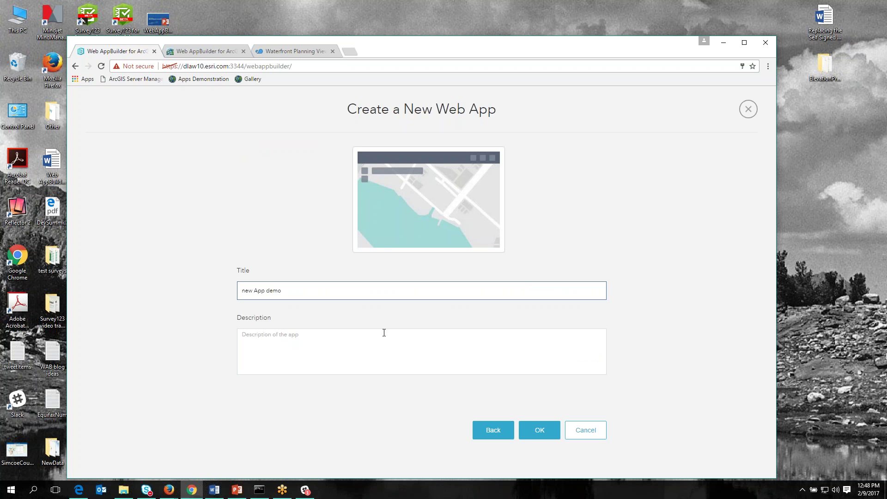
{"action": "left_click", "coordinate": [530, 429]}
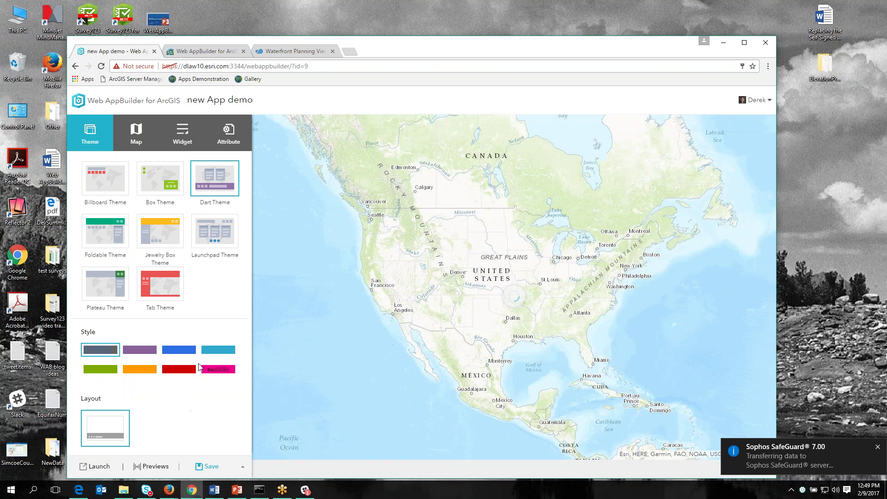
Step: Apply the light blue style to the Dart Theme and bring up the widgets that can be added to the Dart Controller
{"action": "left_click", "coordinate": [218, 350]}
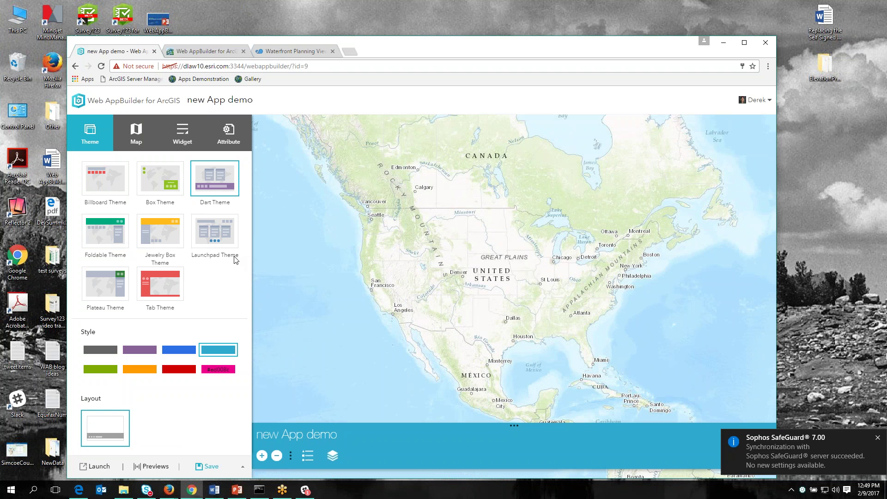
{"action": "left_click", "coordinate": [184, 143]}
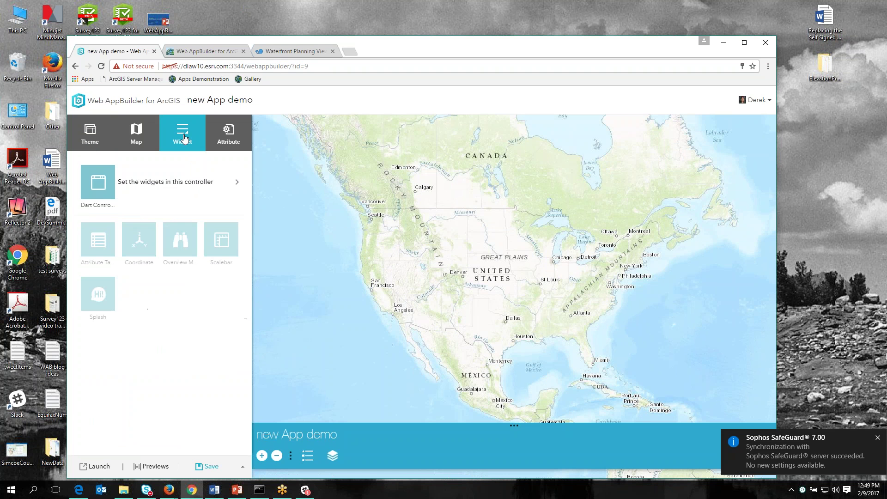
{"action": "left_click", "coordinate": [236, 182]}
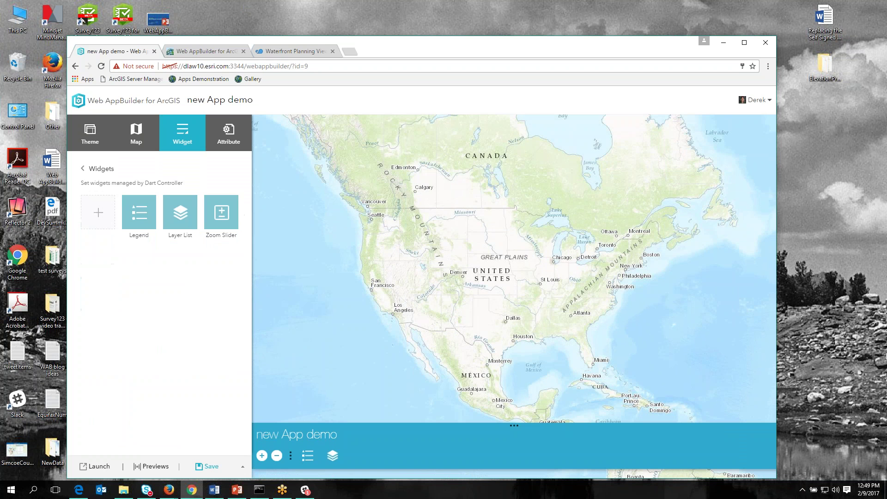
{"action": "left_click", "coordinate": [99, 213]}
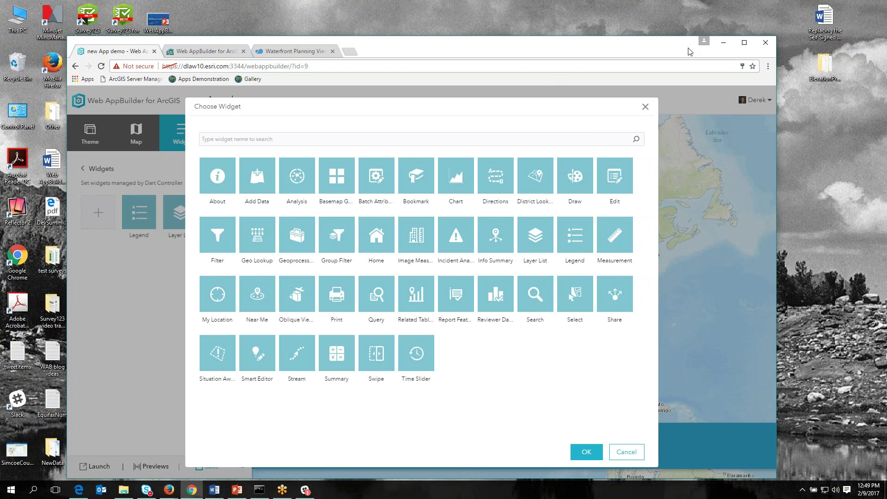
Step: Minimize the browser and move the ElevationProfile folder on the desktop closer to the WebAppBuilderForArcGIS File Explorer window
{"action": "left_click", "coordinate": [724, 44]}
{"action": "left_click", "coordinate": [485, 91]}
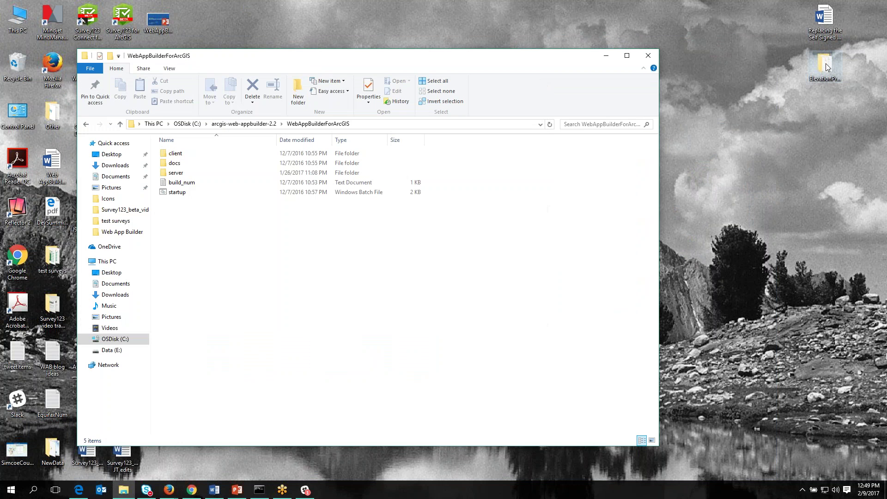
{"action": "left_click", "coordinate": [826, 69]}
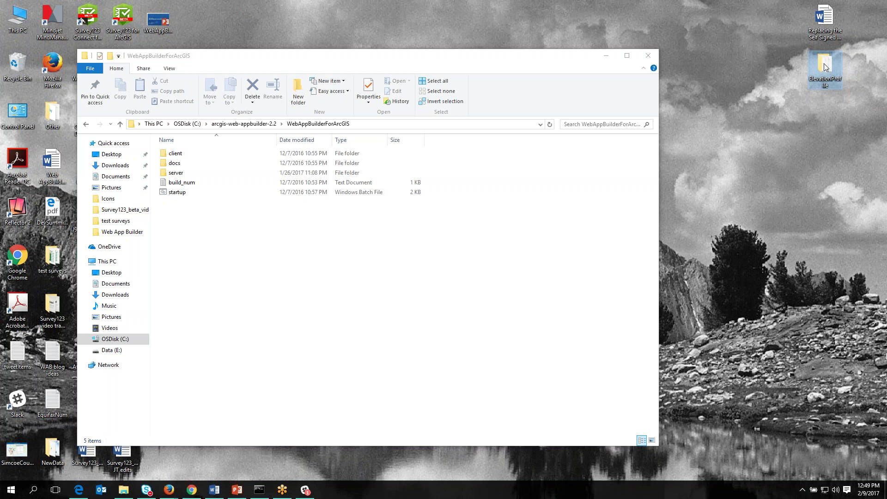
{"action": "left_click_drag", "start_coordinate": [827, 69], "coordinate": [729, 181]}
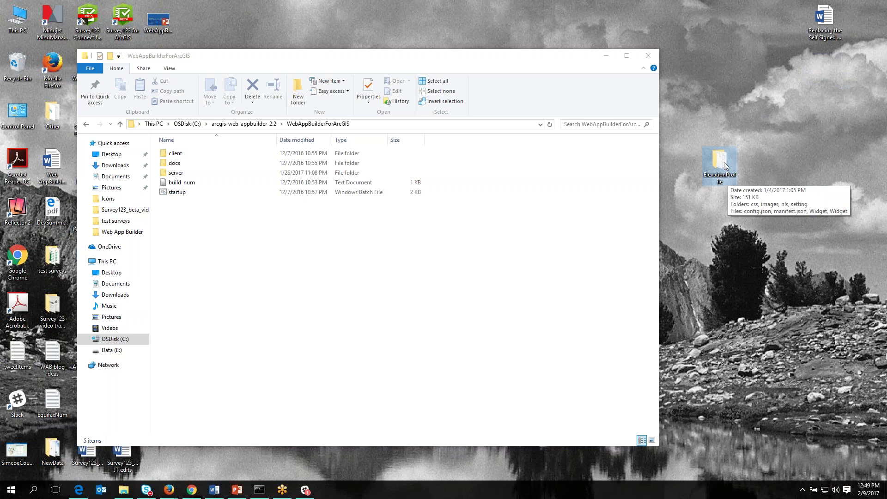
{"action": "left_click_drag", "start_coordinate": [724, 162], "coordinate": [745, 156]}
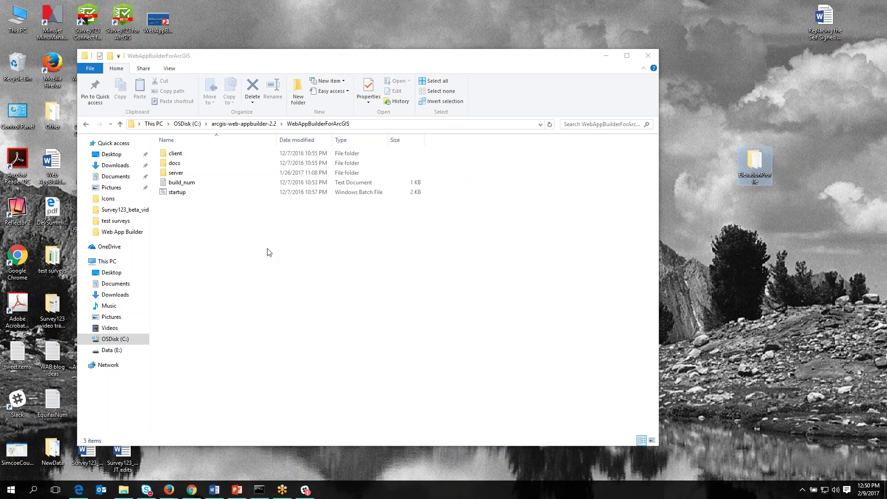
Step: Open the client\stemapp\widgets folder inside the WebAppBuilderForArcGIS installation folder
{"action": "left_click", "coordinate": [365, 124]}
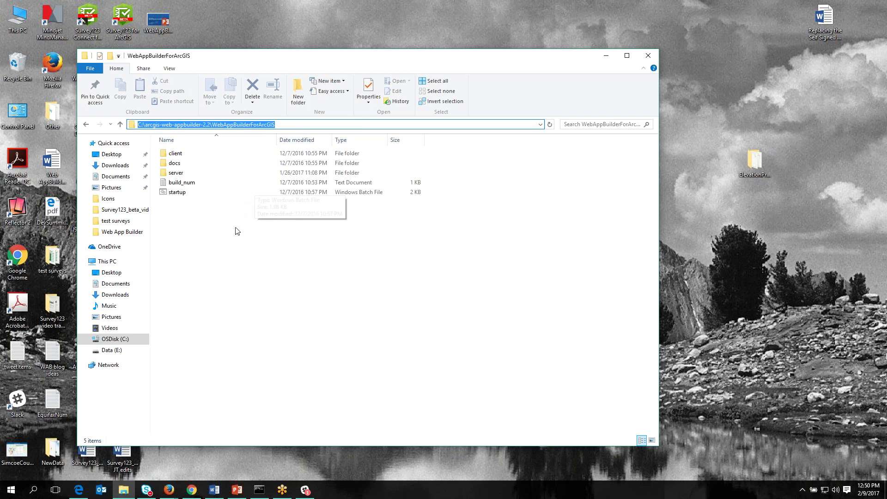
{"action": "left_click", "coordinate": [232, 252]}
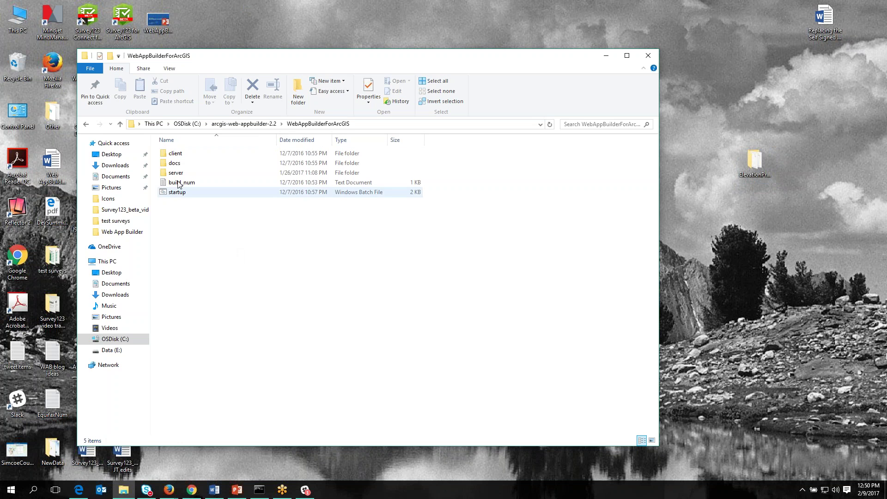
{"action": "double_click", "coordinate": [172, 155]}
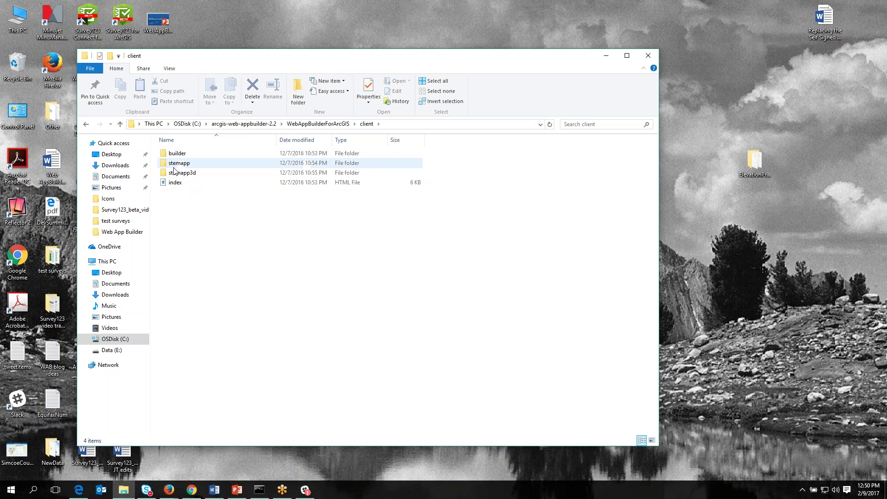
{"action": "double_click", "coordinate": [175, 166]}
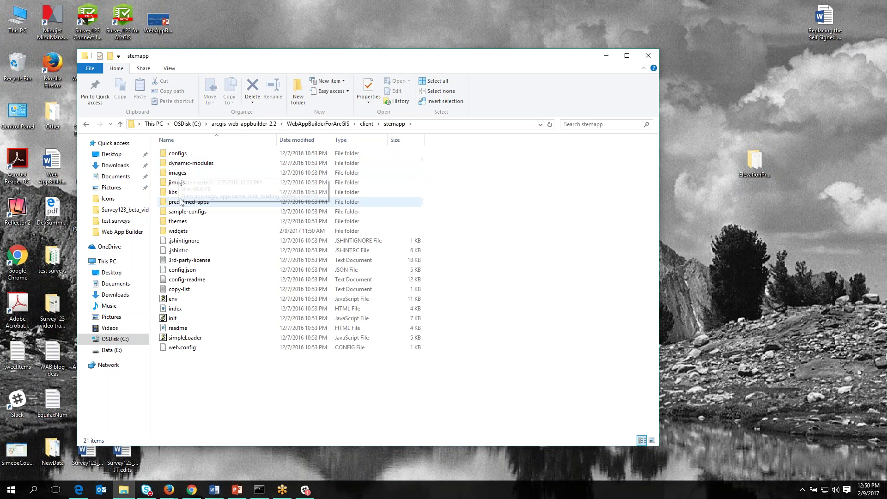
{"action": "double_click", "coordinate": [179, 231]}
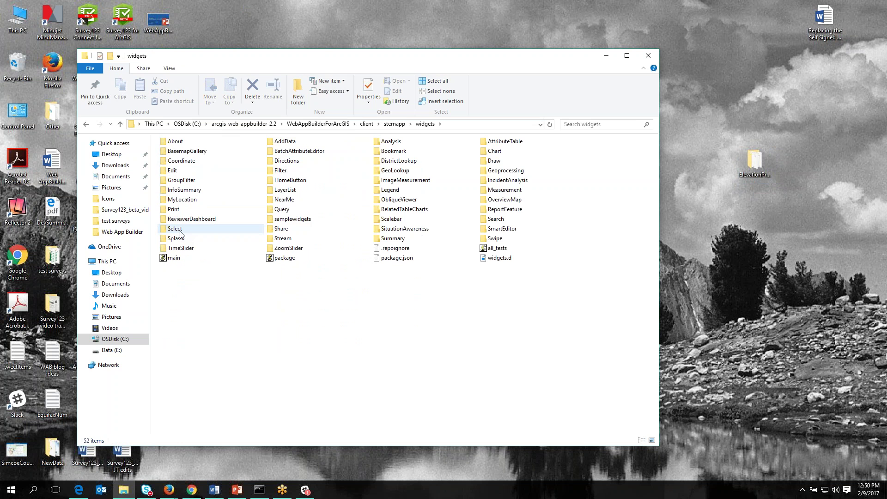
Step: Move the ElevationProfile folder from the desktop into the open widgets folder
{"action": "left_click", "coordinate": [751, 162]}
{"action": "right_click", "coordinate": [752, 161]}
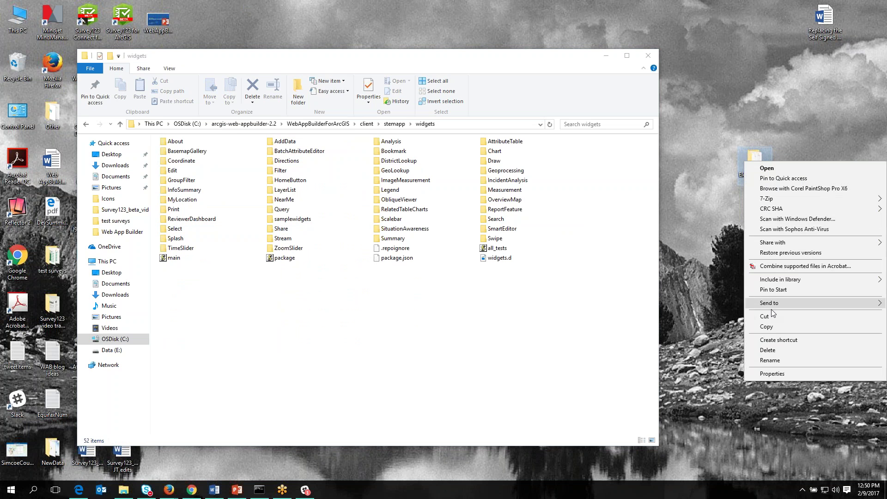
{"action": "left_click", "coordinate": [765, 346]}
{"action": "right_click", "coordinate": [388, 334]}
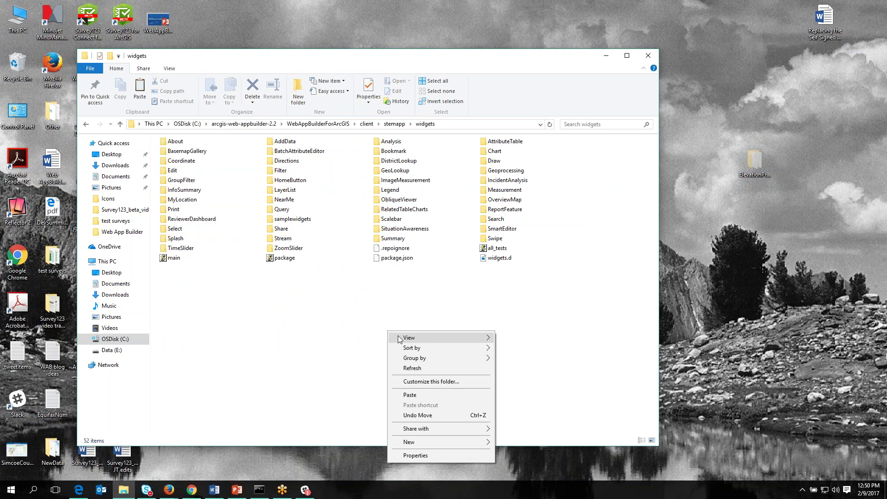
{"action": "left_click", "coordinate": [411, 395]}
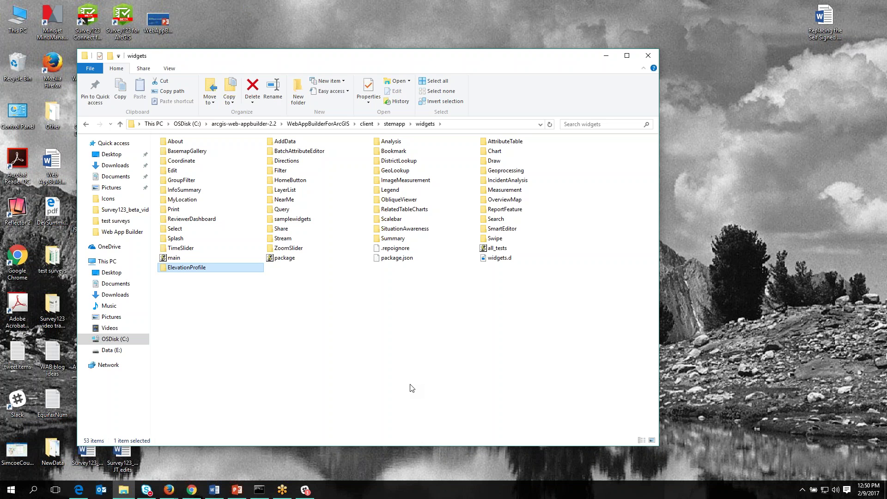
Step: Return to the app builder in Chrome, reload the list of available widgets and add the Elevation Profile widget with its default configuration
{"action": "left_click", "coordinate": [194, 492]}
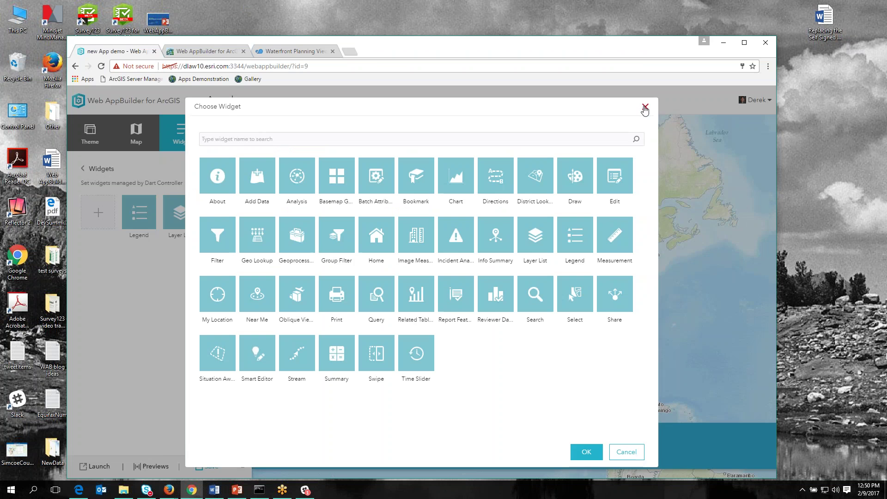
{"action": "left_click", "coordinate": [644, 109]}
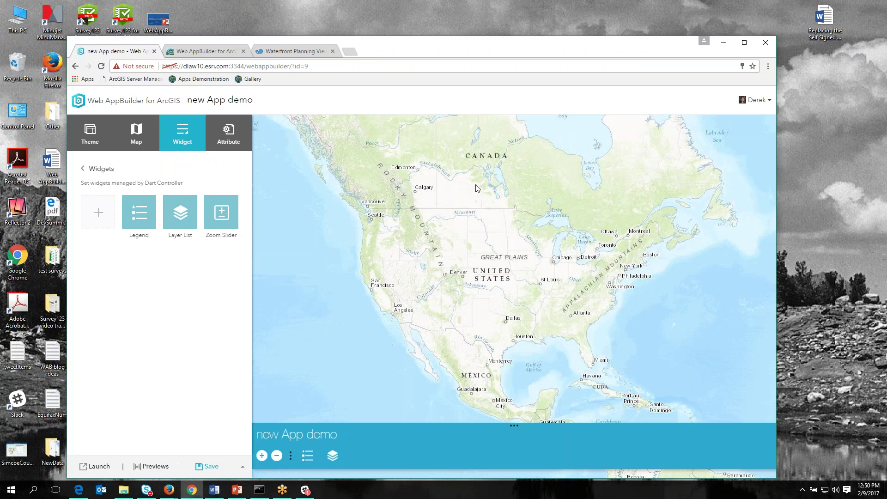
{"action": "left_click", "coordinate": [101, 218]}
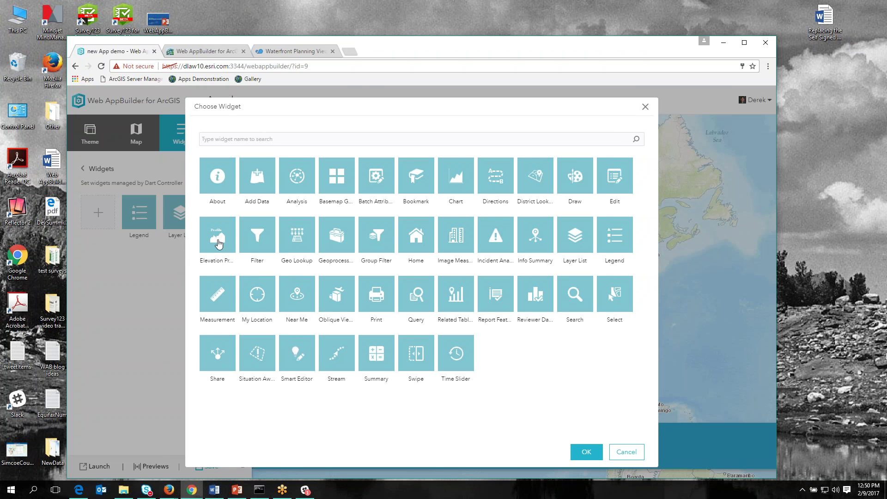
{"action": "left_click", "coordinate": [218, 241]}
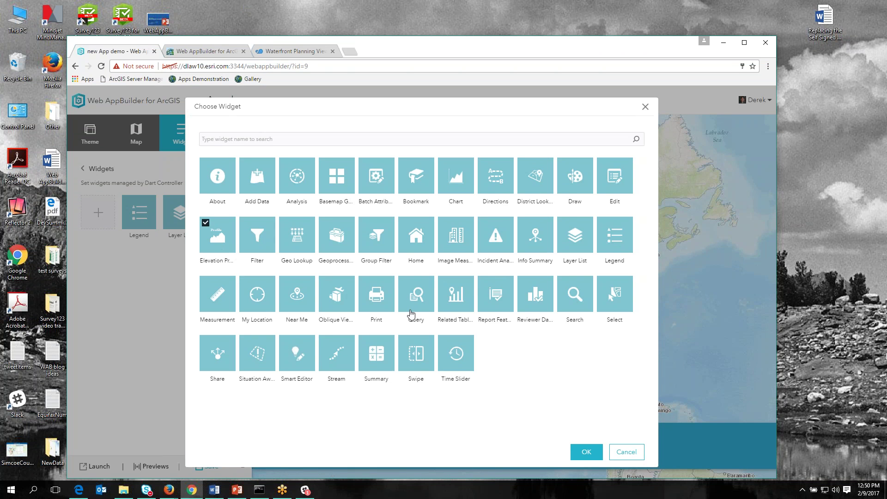
{"action": "left_click", "coordinate": [587, 453]}
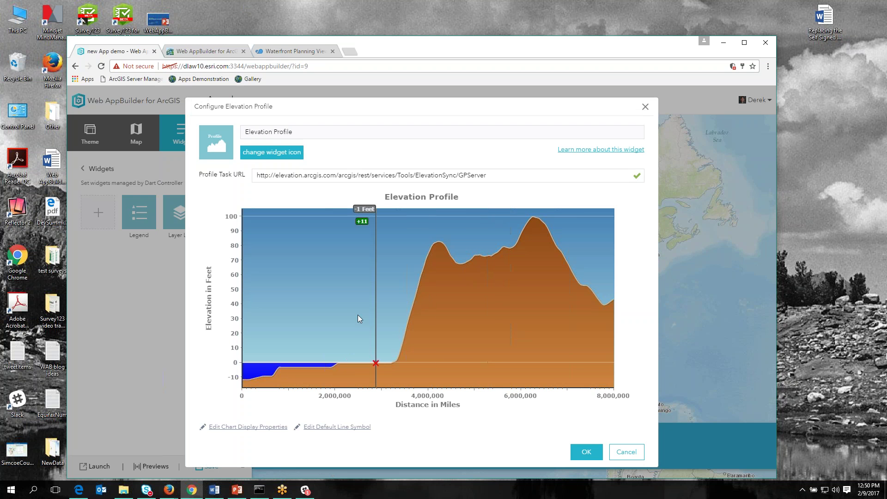
{"action": "left_click", "coordinate": [587, 453]}
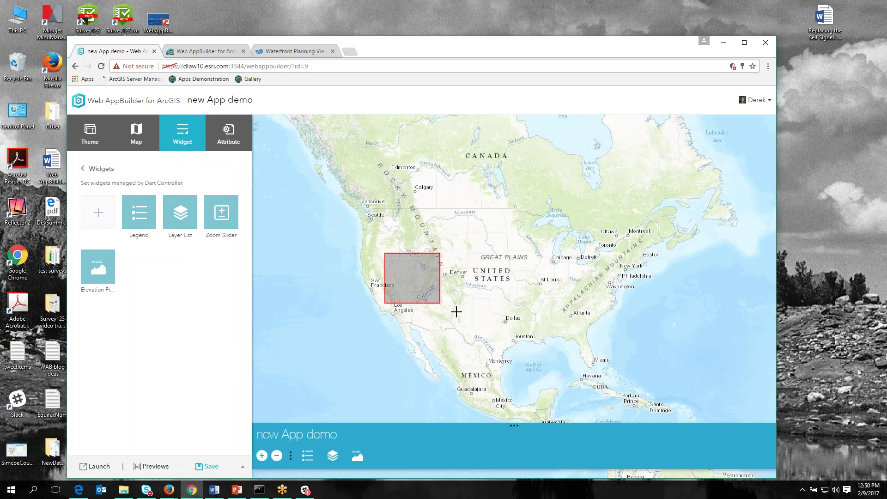
Step: Zoom the map to eastern Nevada and use the Elevation Profile widget to draw a line about 100 miles long across the Nevada–Utah border
{"action": "left_click_drag", "start_coordinate": [457, 312], "coordinate": [464, 314]}
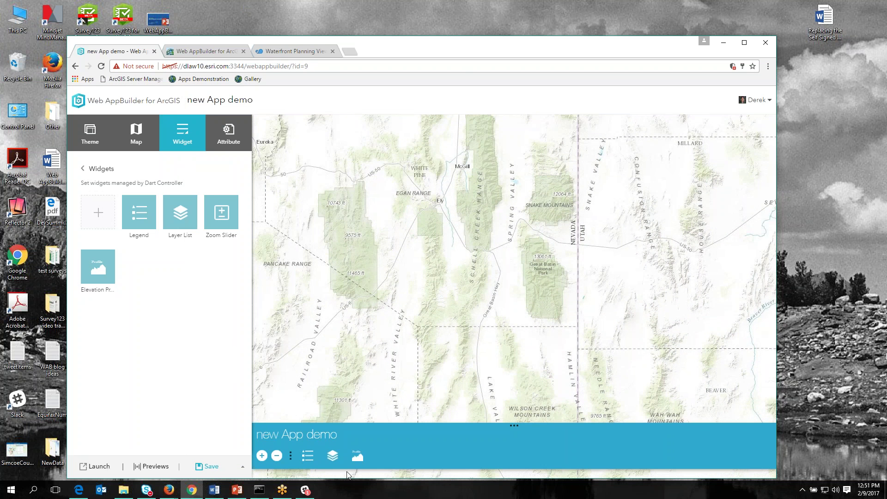
{"action": "left_click", "coordinate": [358, 457]}
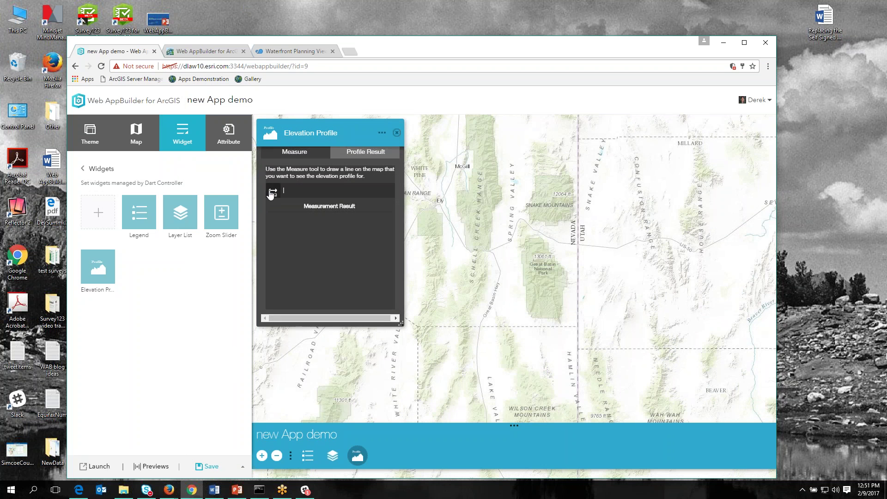
{"action": "left_click", "coordinate": [272, 194]}
{"action": "left_click", "coordinate": [358, 352]}
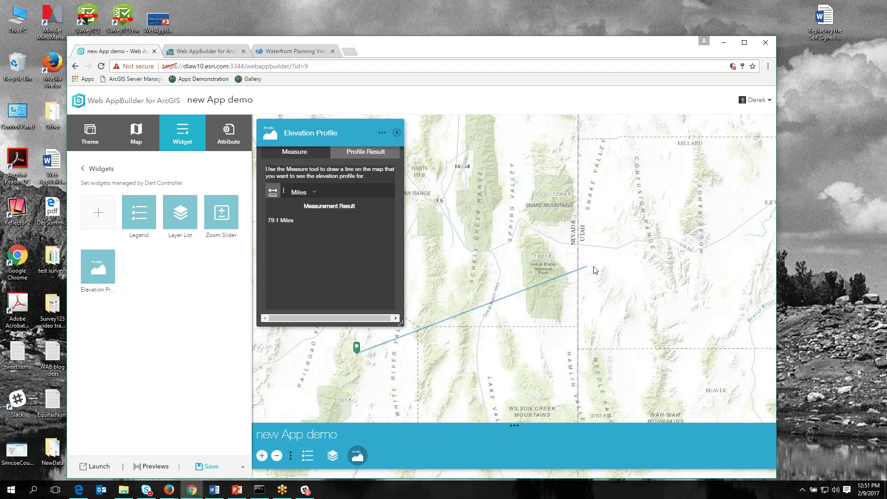
{"action": "double_click", "coordinate": [670, 290]}
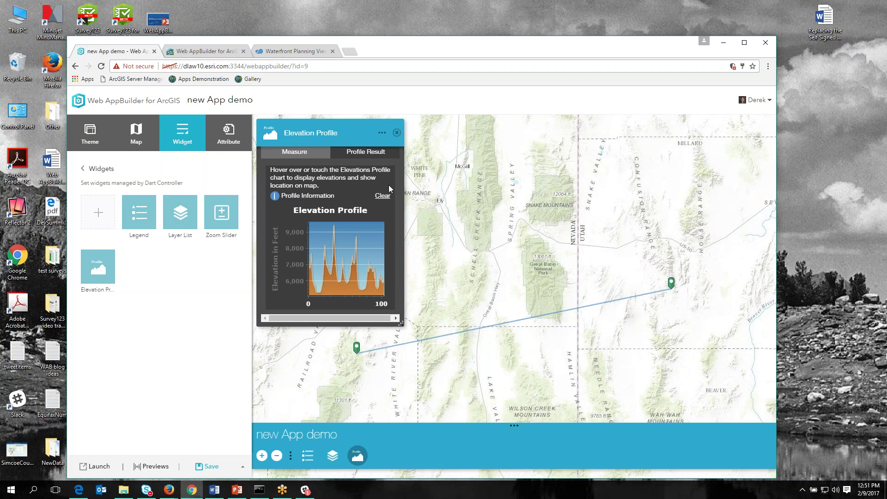
Step: Switch to the WebAppBuilder_ProductOverview presentation in PowerPoint and advance from the Web AppBuilder Developer Edition slide
{"action": "left_click", "coordinate": [236, 494]}
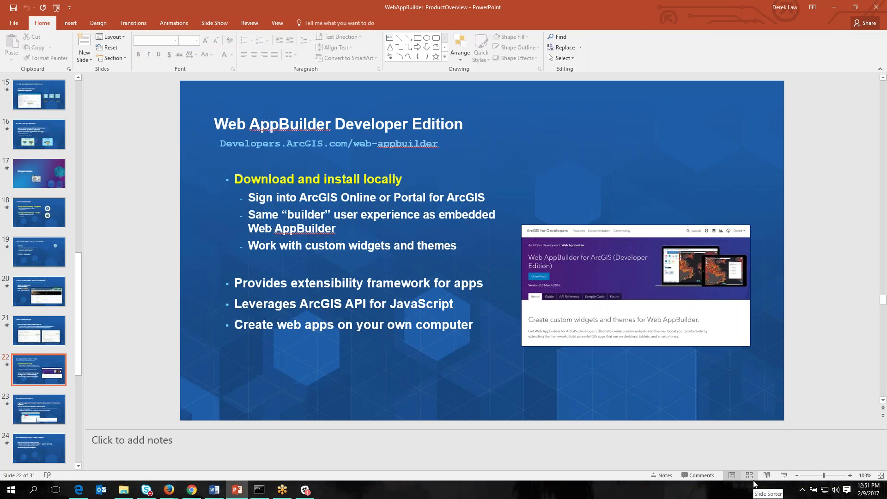
{"action": "left_click", "coordinate": [836, 7]}
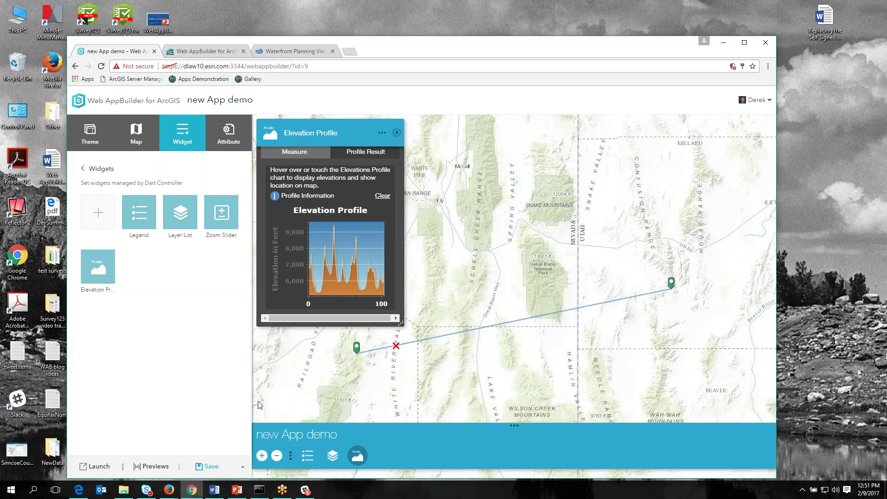
{"action": "left_click", "coordinate": [236, 493]}
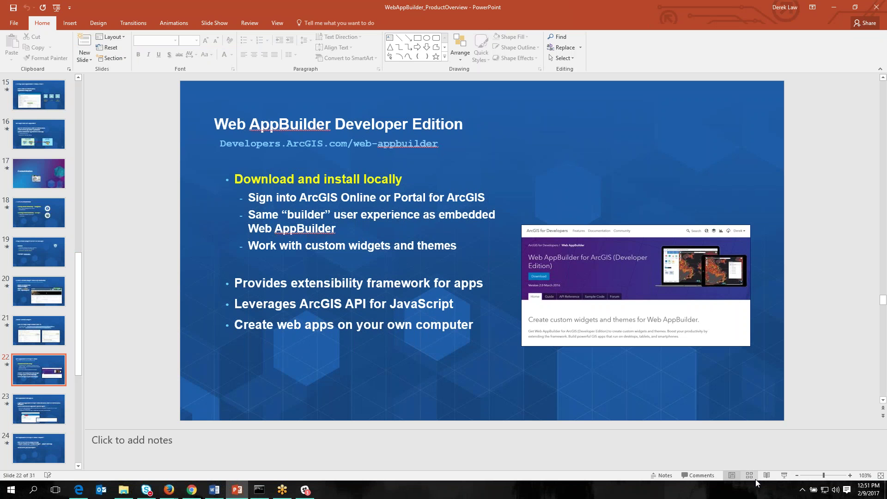
{"action": "key", "text": "Page_Down"}
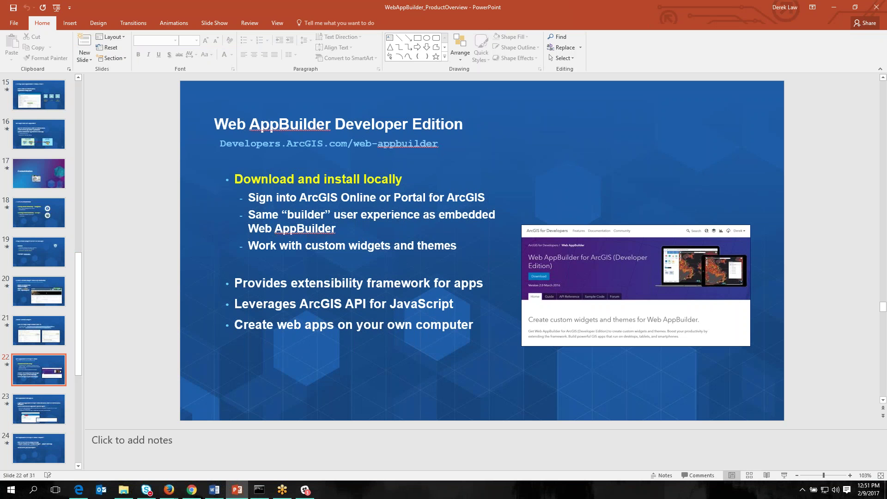